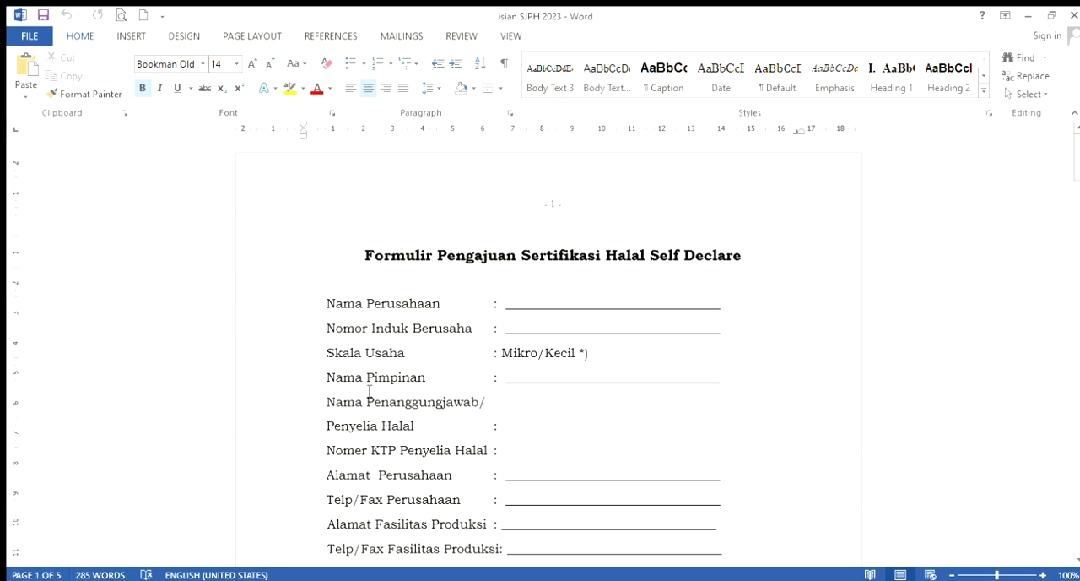
Examine the halal self-declare application form, from the company details through the production process, ingredient tables and submission instructions
scroll(487, 362, down, 10)
scroll(520, 411, down, 15)
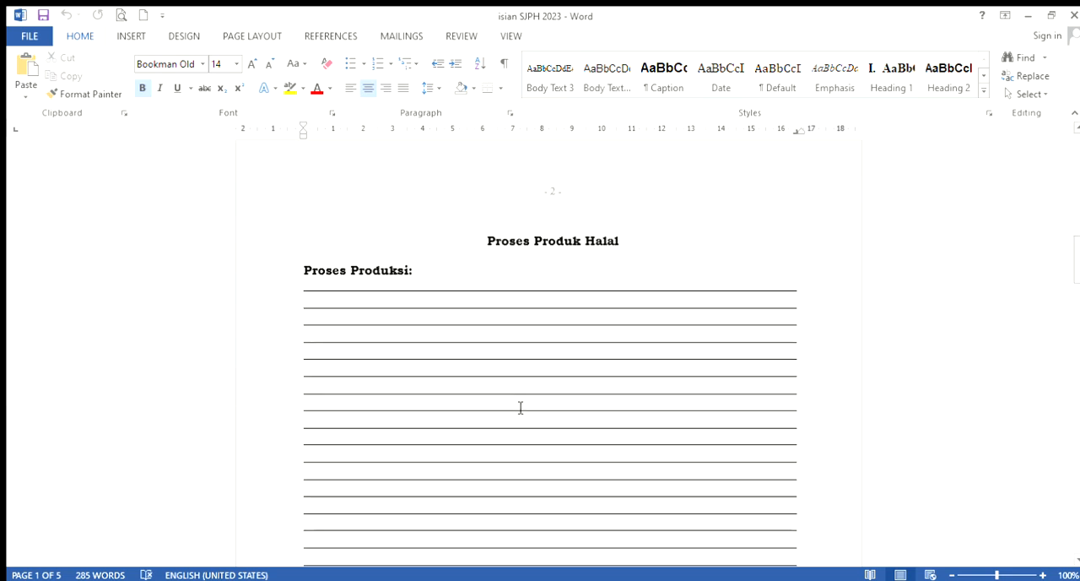
scroll(516, 404, down, 15)
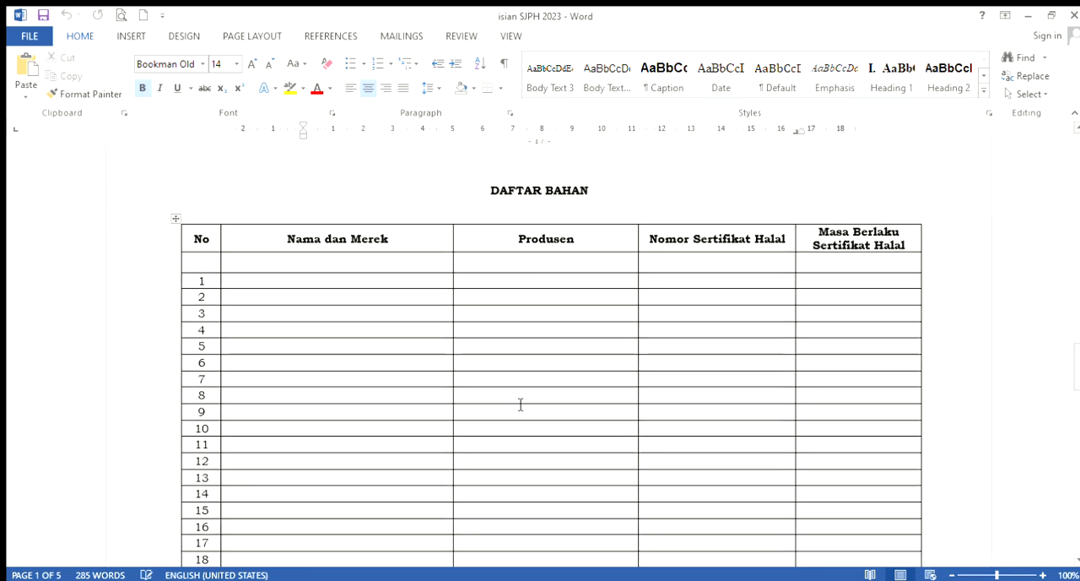
scroll(524, 410, down, 15)
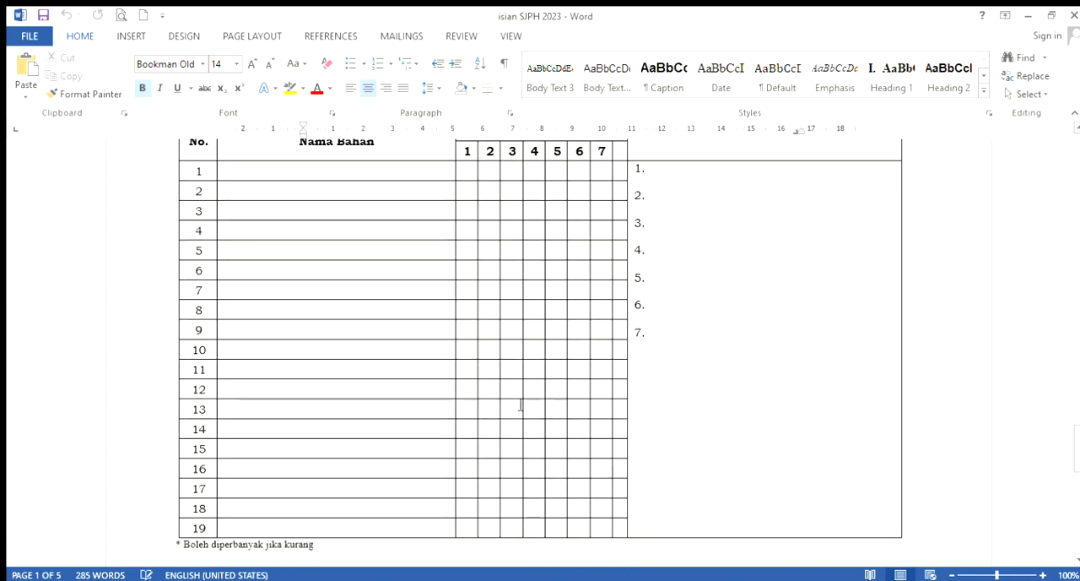
scroll(521, 404, down, 1)
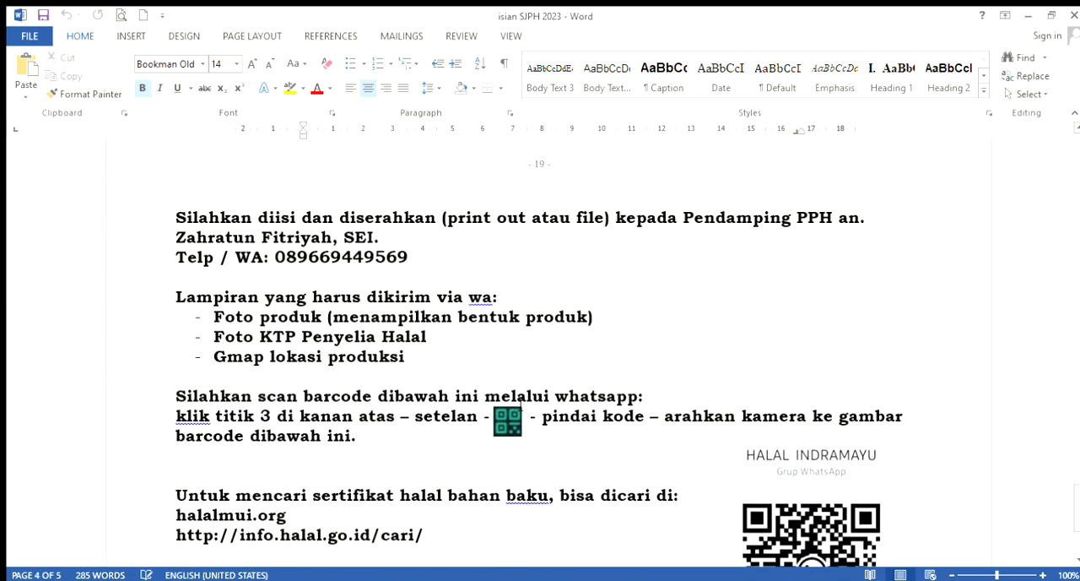
scroll(521, 404, up, 5)
scroll(521, 404, up, 20)
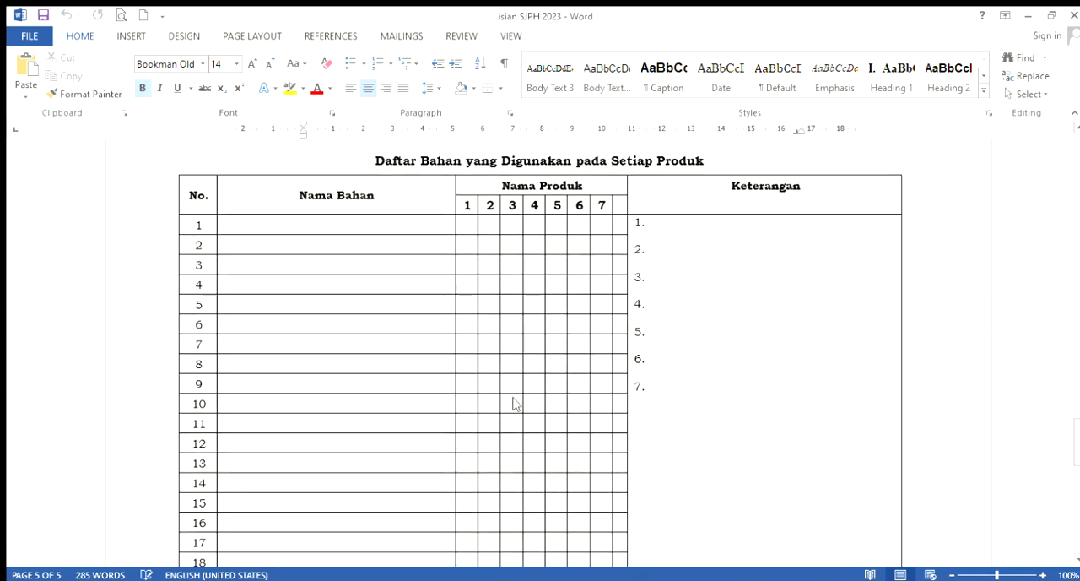
scroll(521, 405, up, 10)
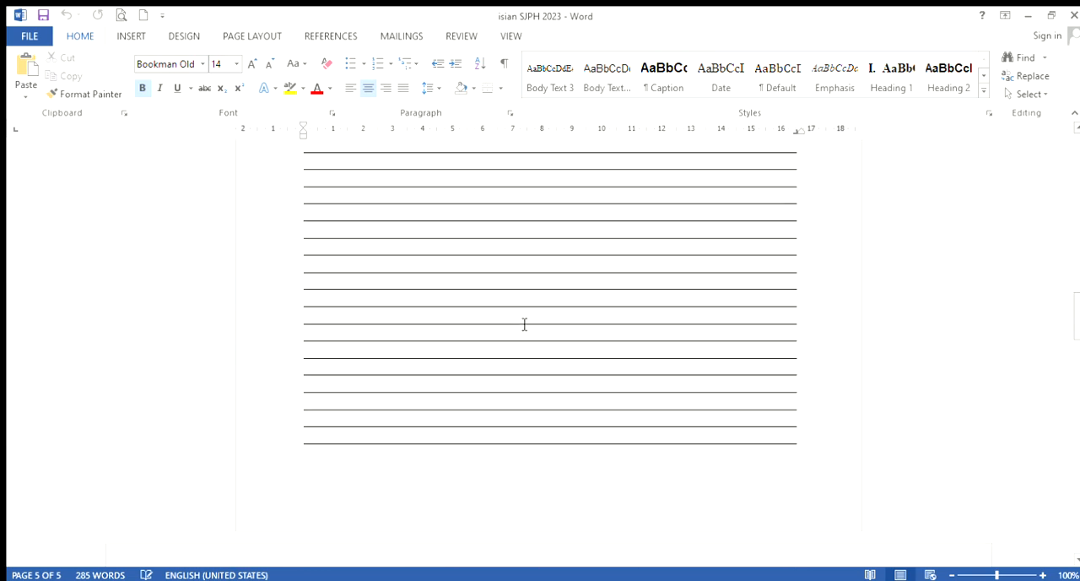
scroll(521, 324, up, 15)
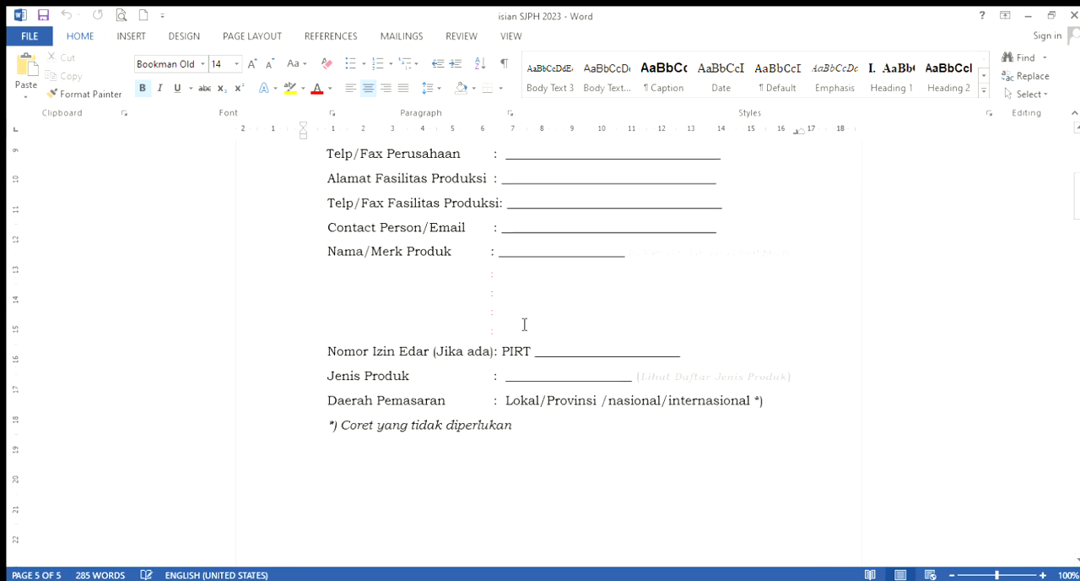
scroll(477, 305, down, 3)
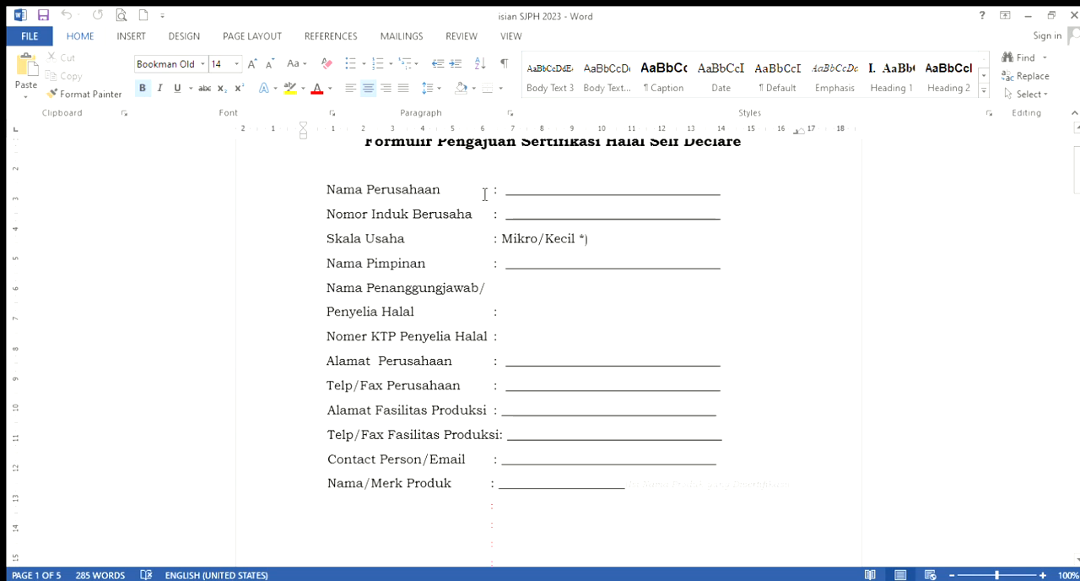
Remove the blank underline after Nama Perusahaan while keeping Nomor Induk Berusaha on its own line
click(557, 188)
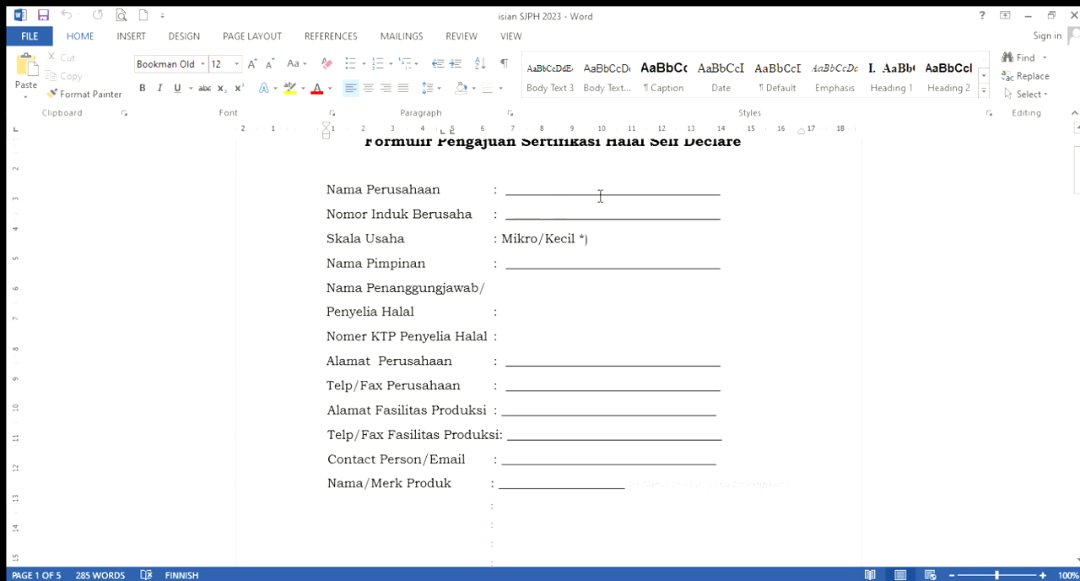
click(722, 194)
drag(507, 192, 716, 194)
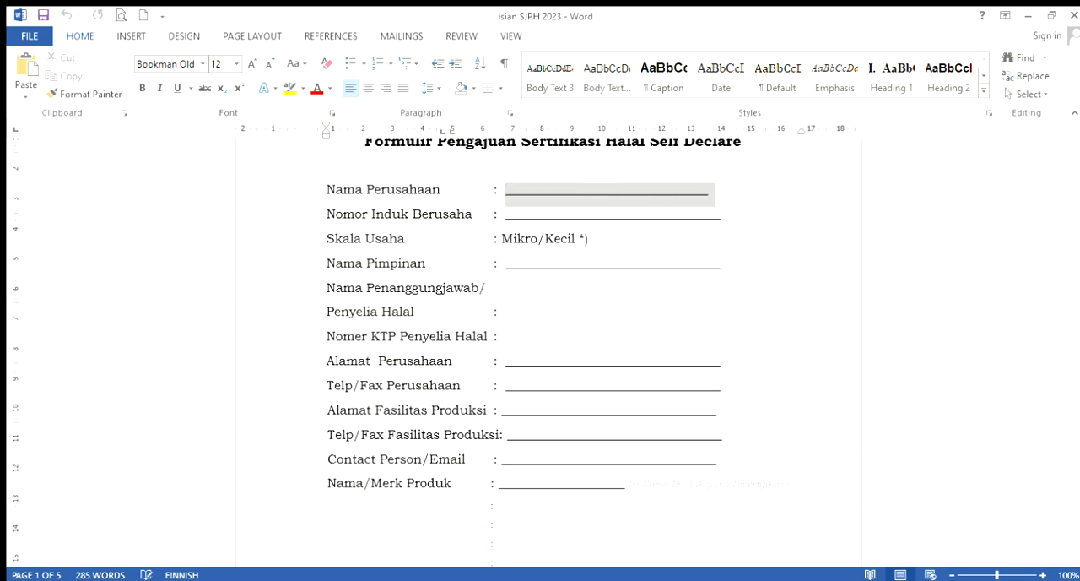
key(BackSpace)
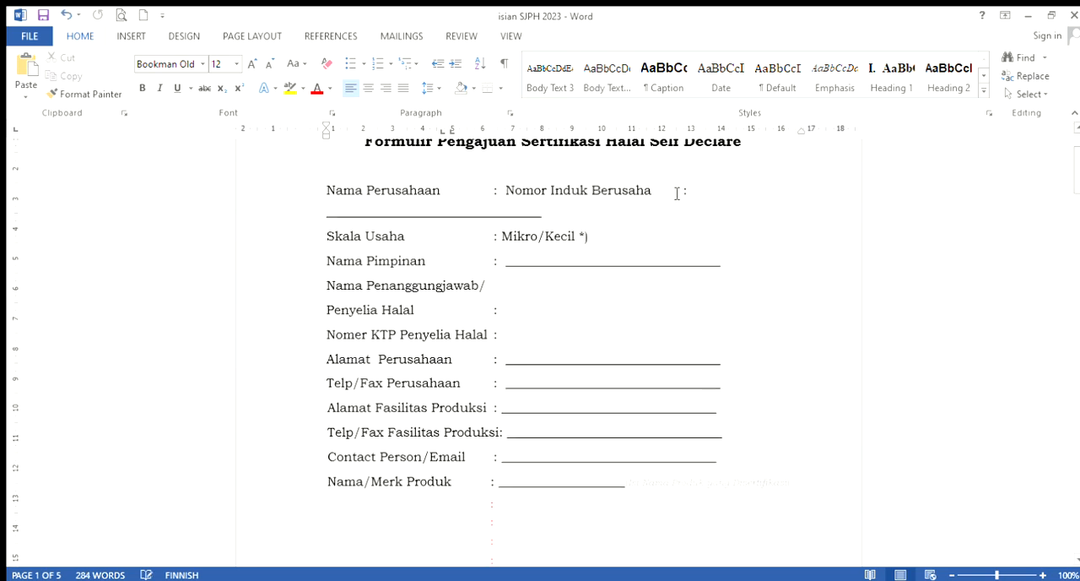
key(Return)
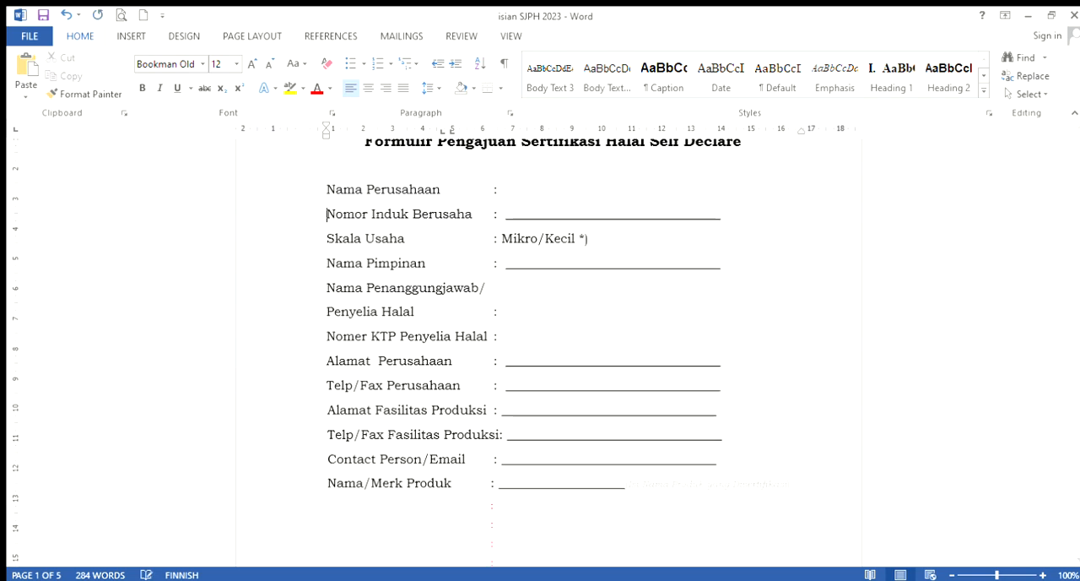
Enter "Berkah abadi" as the Nama Perusahaan, on a single line directly above Nomor Induk Berusaha
click(567, 196)
text(Berkah)
key(Return)
text(abadi)
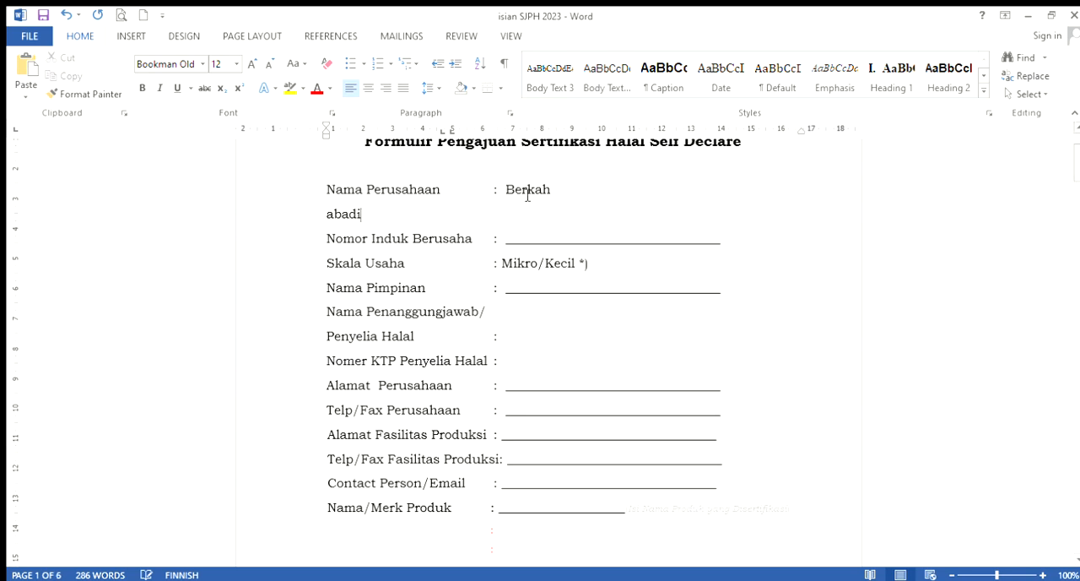
click(328, 215)
key(BackSpace)
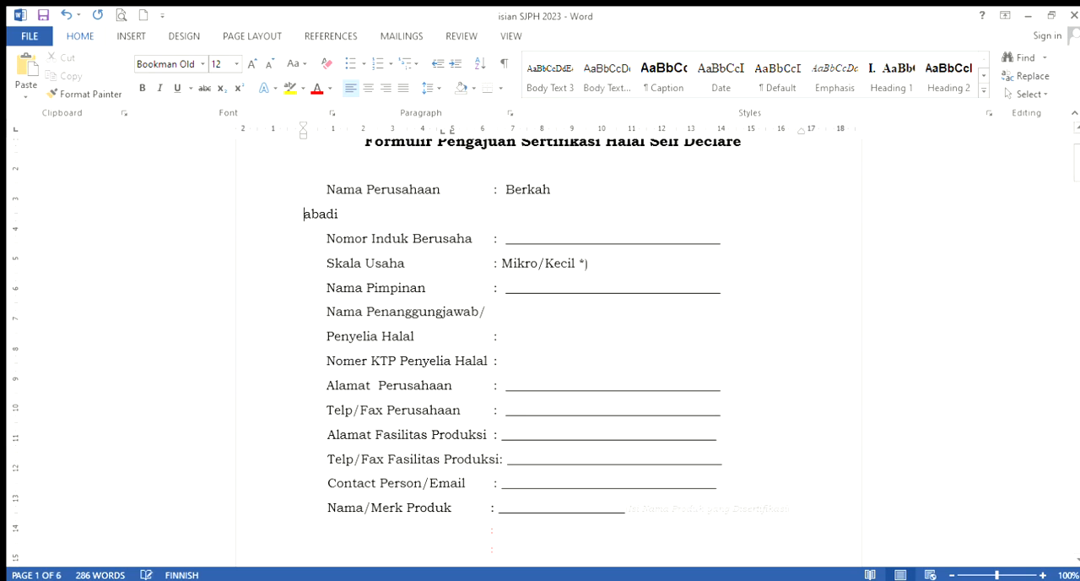
key(BackSpace)
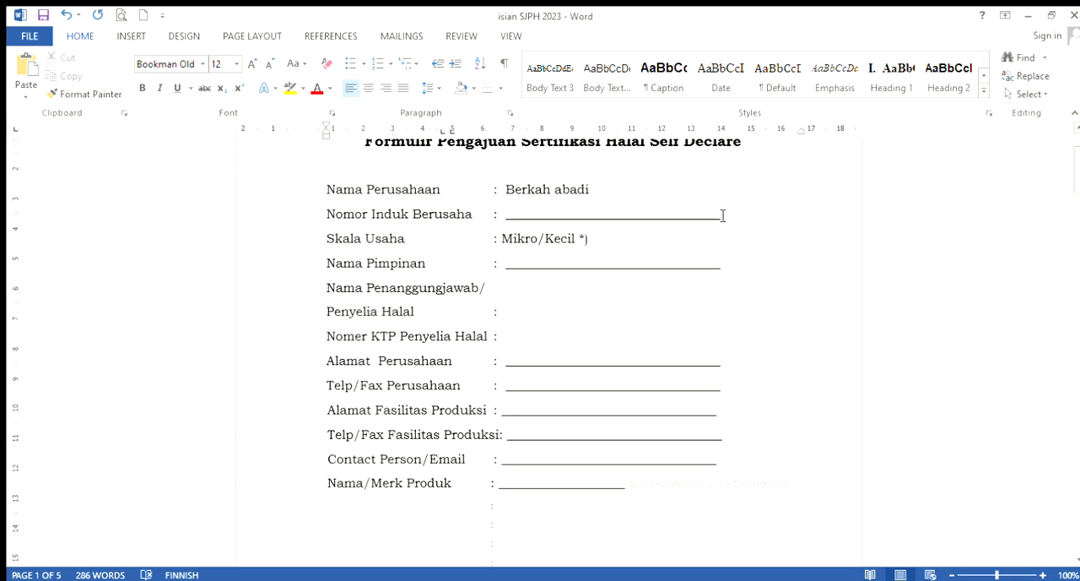
Replace the blank underline for Nomor Induk Berusaha with the business registration number
drag(511, 221, 715, 229)
key(BackSpace)
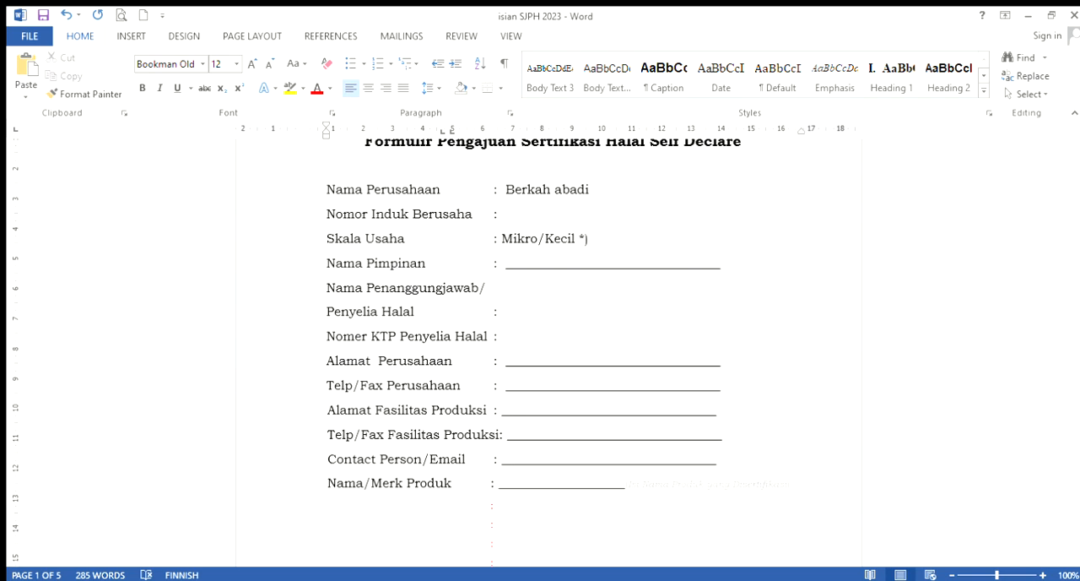
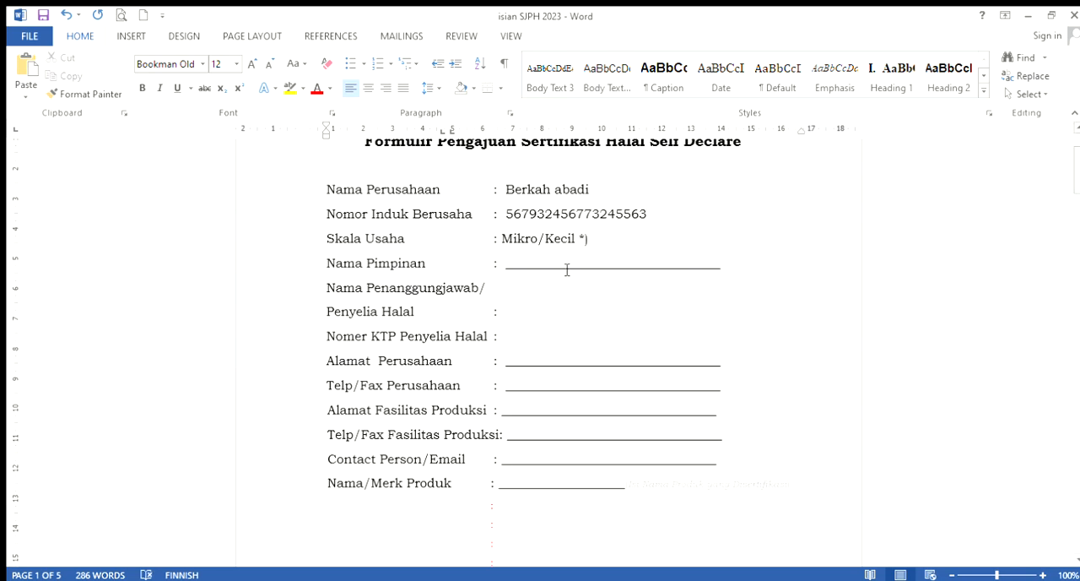
Reduce the Skala Usaha entry to "Mikro" by deleting the Kecil option and its footnote mark
click(612, 243)
key(BackSpace)
key(BackSpace)
key(BackSpace)
key(BackSpace)
key(BackSpace)
key(BackSpace)
key(BackSpace)
key(BackSpace)
key(BackSpace)
Replace the blank underline for Nama Pimpinan with the leader's full name, leaving just one space after the colon
drag(506, 269, 713, 269)
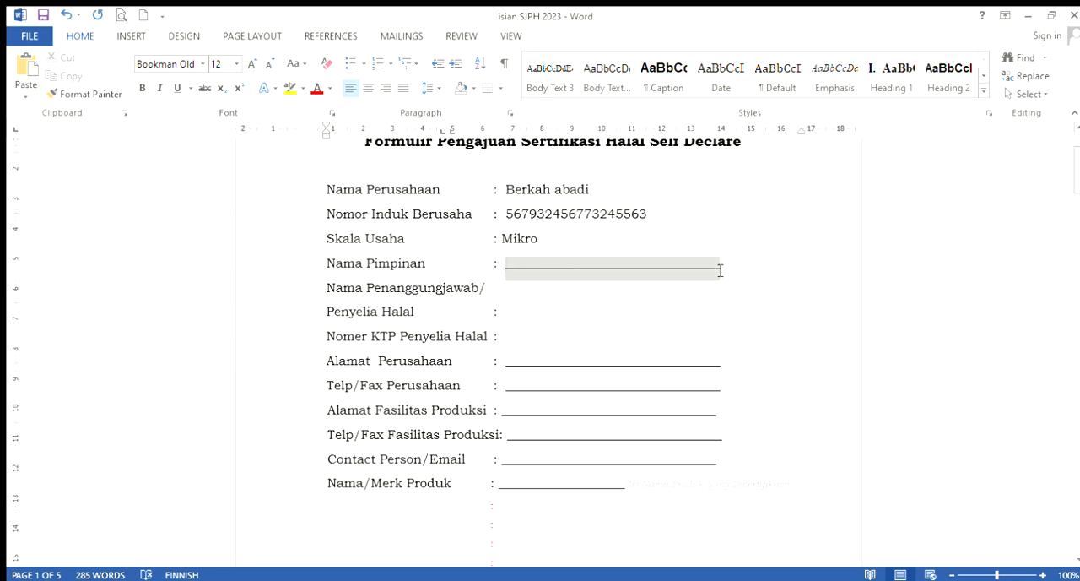
key(BackSpace)
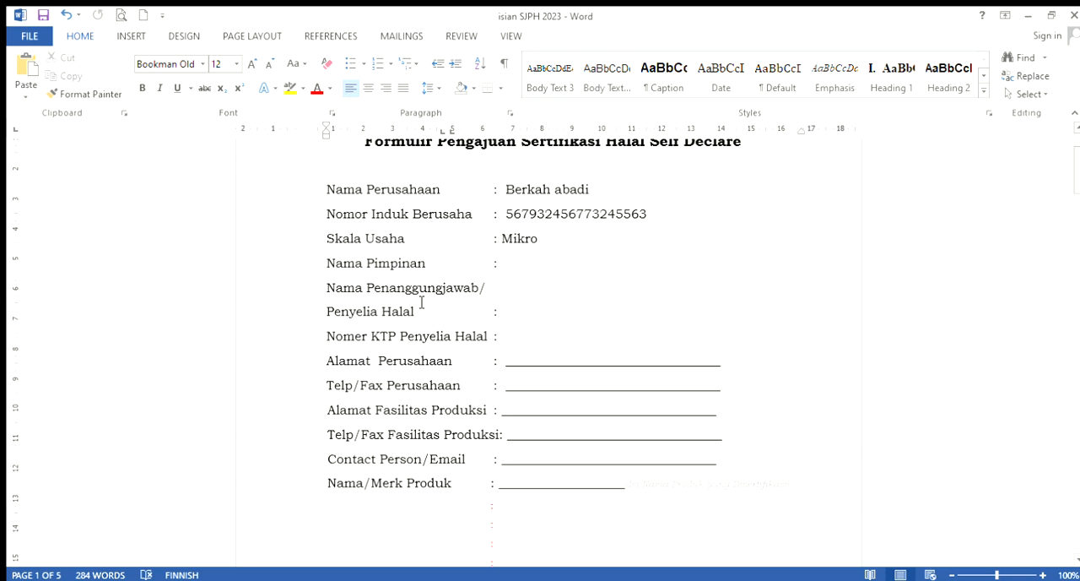
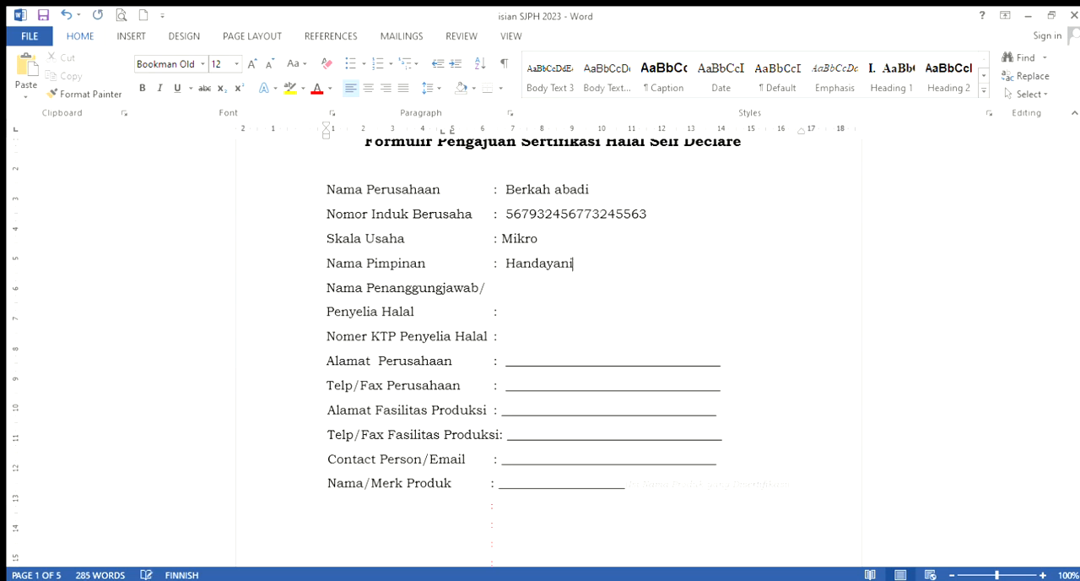
click(524, 314)
click(520, 341)
scroll(613, 269, up, 1)
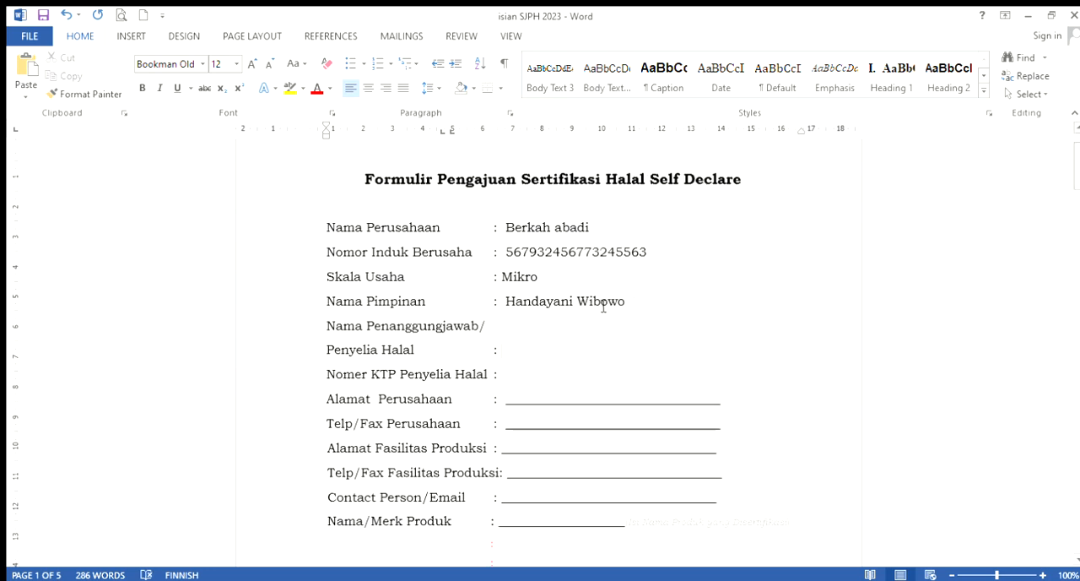
key(BackSpace)
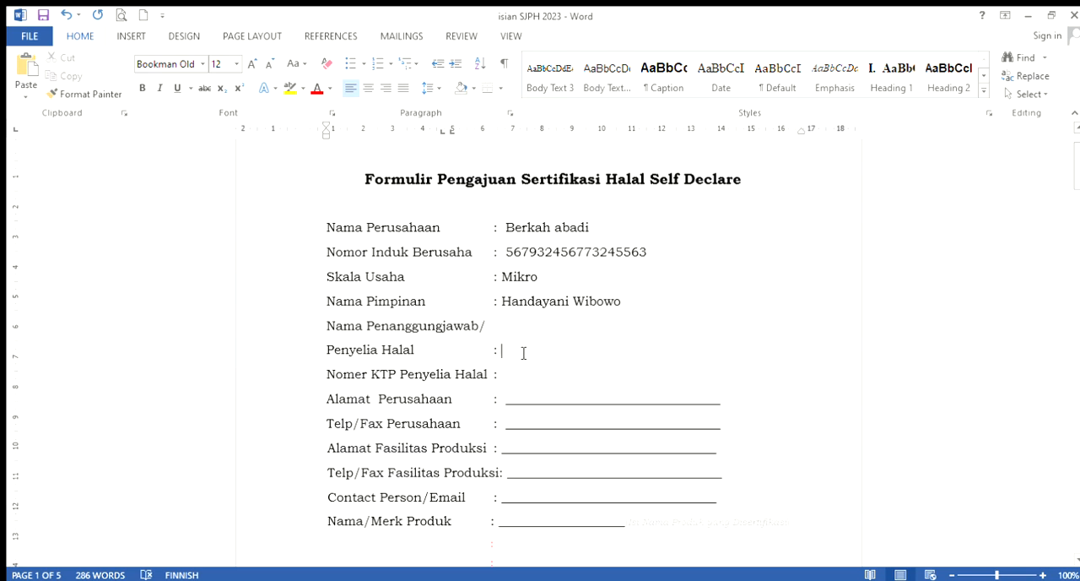
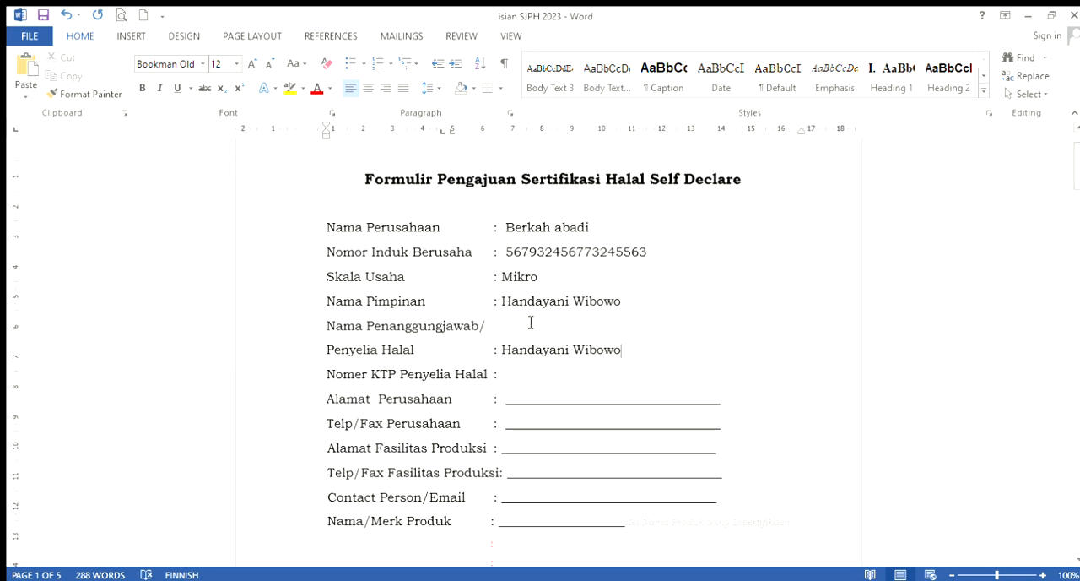
Enter the halal supervisor's full name for Penyelia Halal and the identity card number for Nomer KTP Penyelia Halal
click(524, 372)
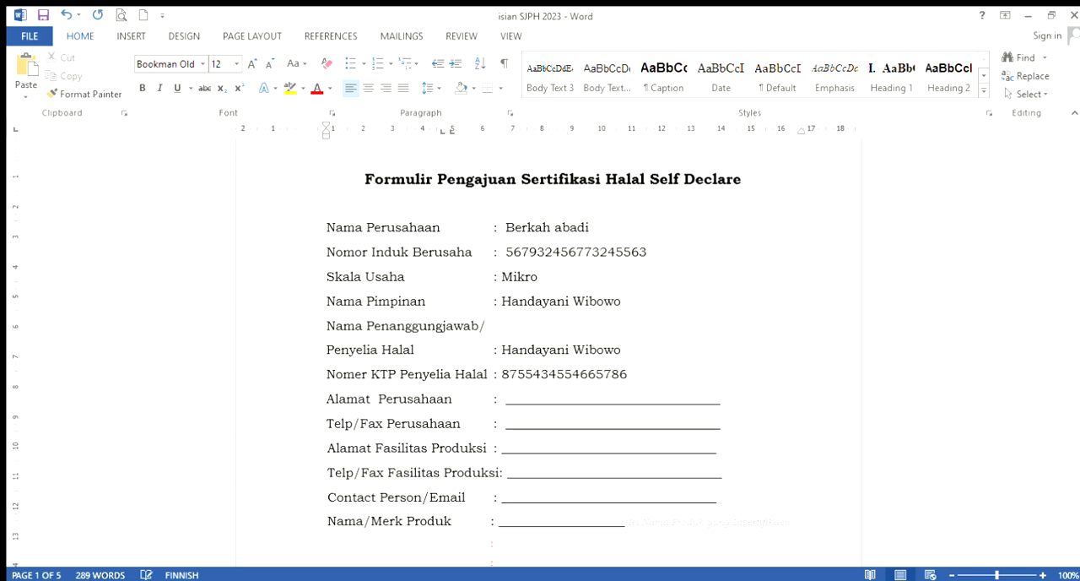
Replace the blank underline for Alamat Perusahaan with a company address giving street, desa, kec and kota, with dots for the unspecified parts
drag(507, 402, 719, 400)
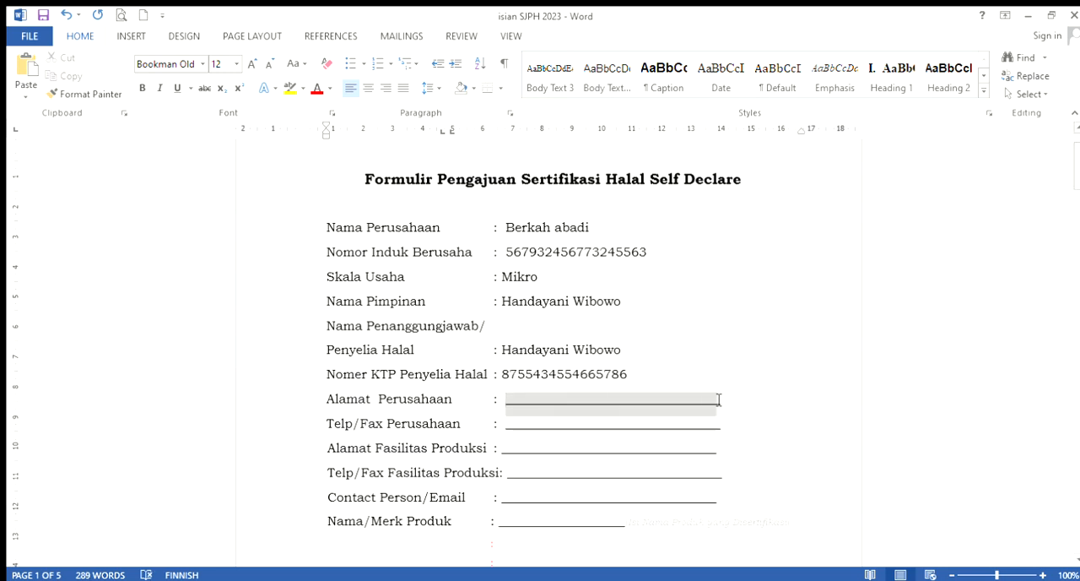
key(BackSpace)
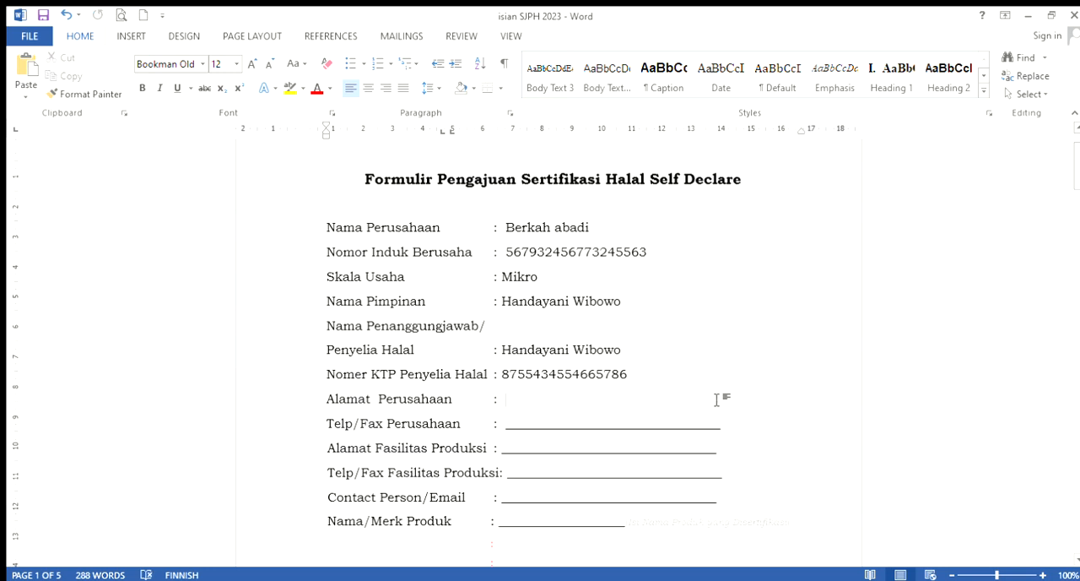
text(jalan nn, ke)
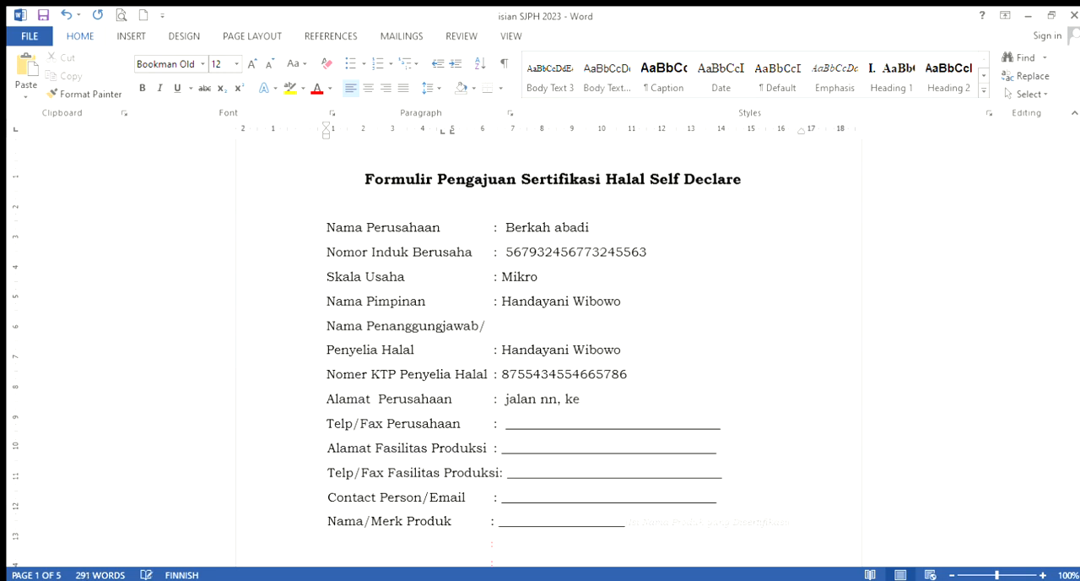
key(BackSpace)
key(BackSpace)
text(desa...., kec....., kota...)
Replace the blank underline for Telp/Fax Perusahaan with the company's phone number
drag(513, 431, 722, 429)
key(BackSpace)
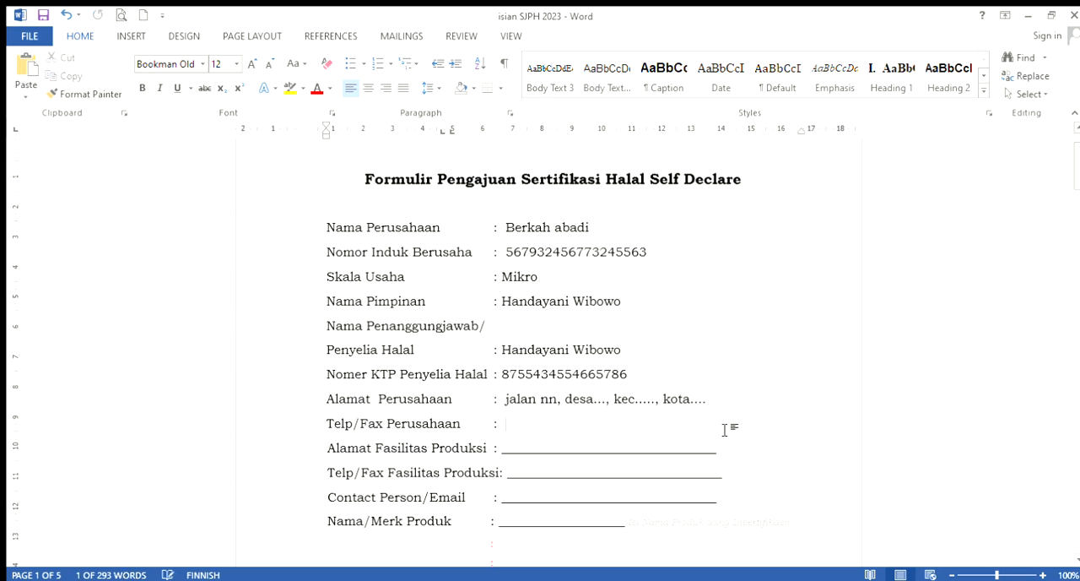
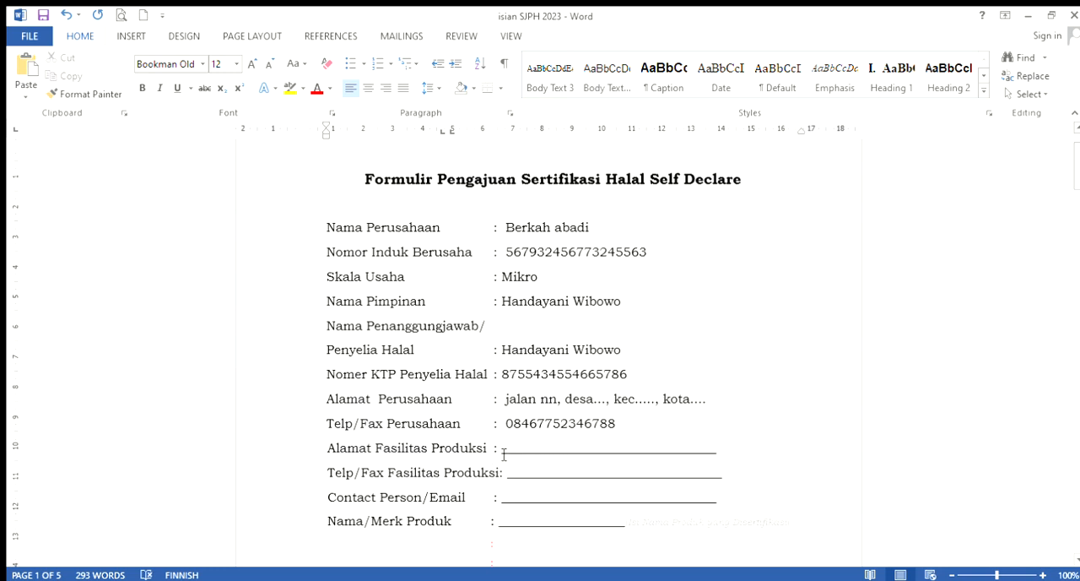
Replace the blank underline for Alamat Fasilitas Produksi with a copy of the address given for Alamat Perusahaan
click(509, 454)
drag(509, 454, 716, 453)
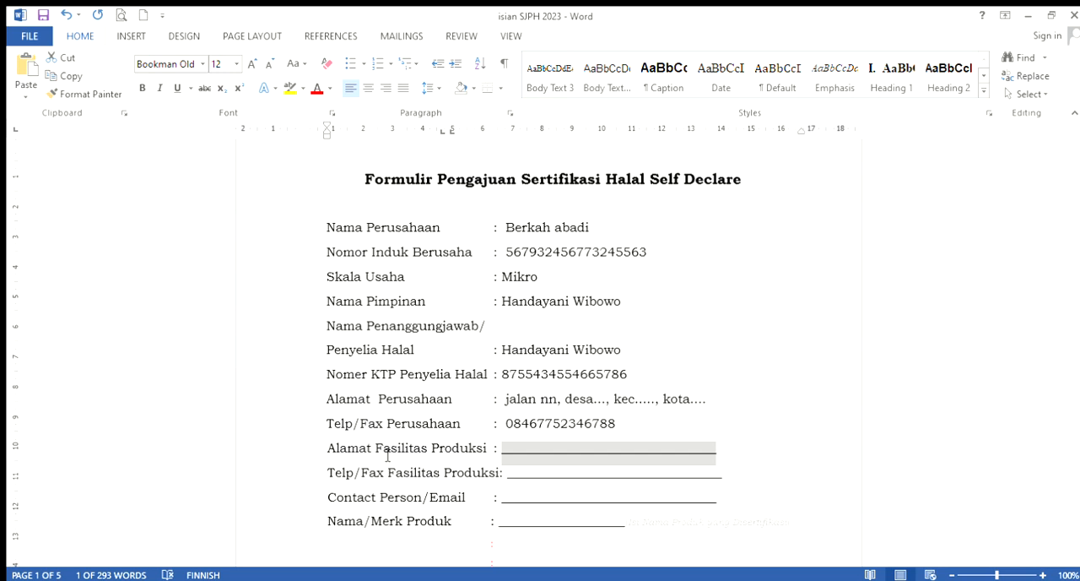
key(Delete)
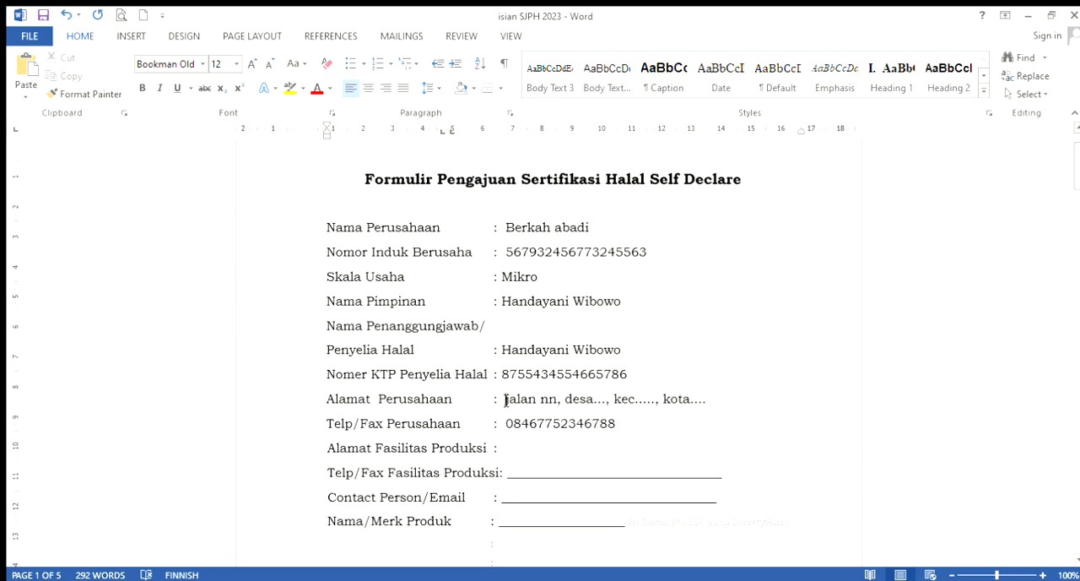
drag(505, 398, 709, 403)
key(ctrl+c)
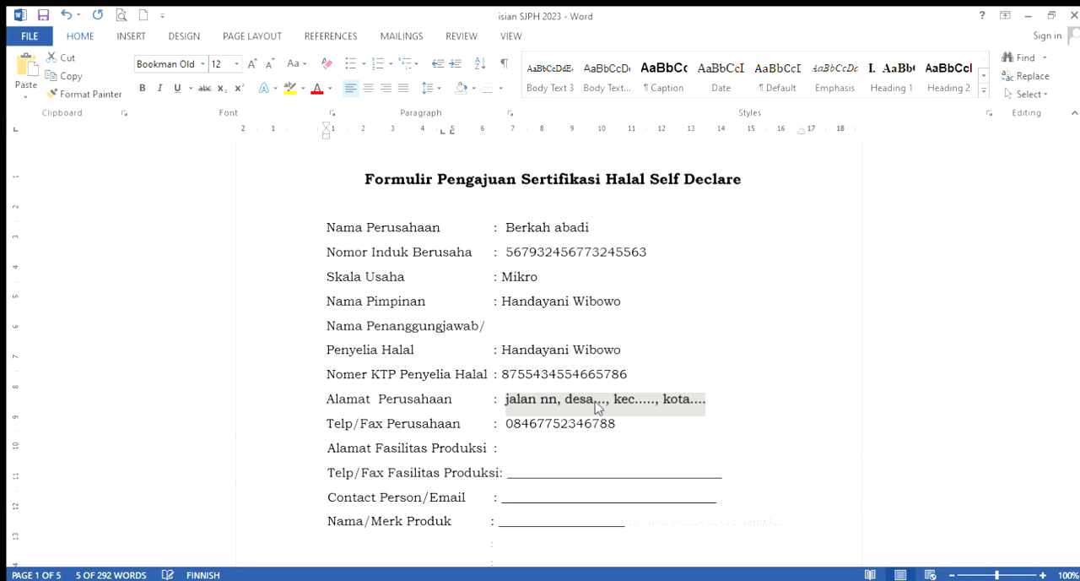
click(530, 454)
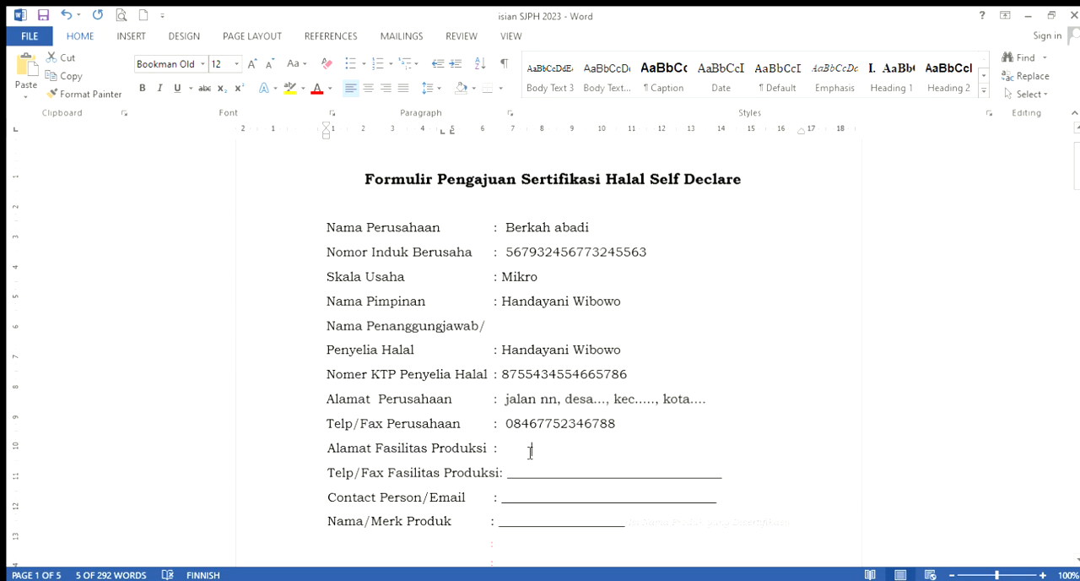
key(BackSpace)
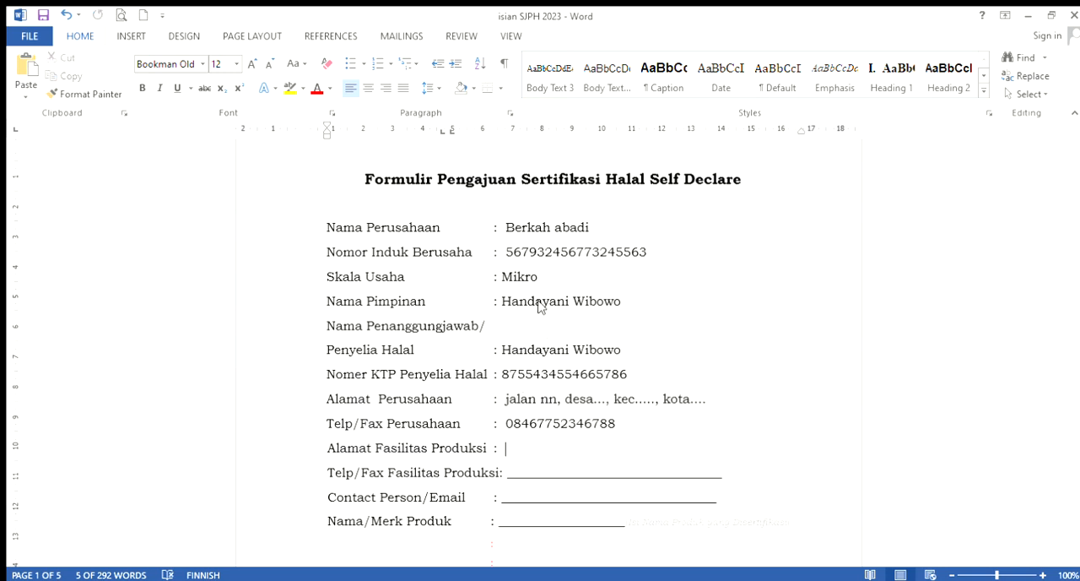
key(ctrl+v)
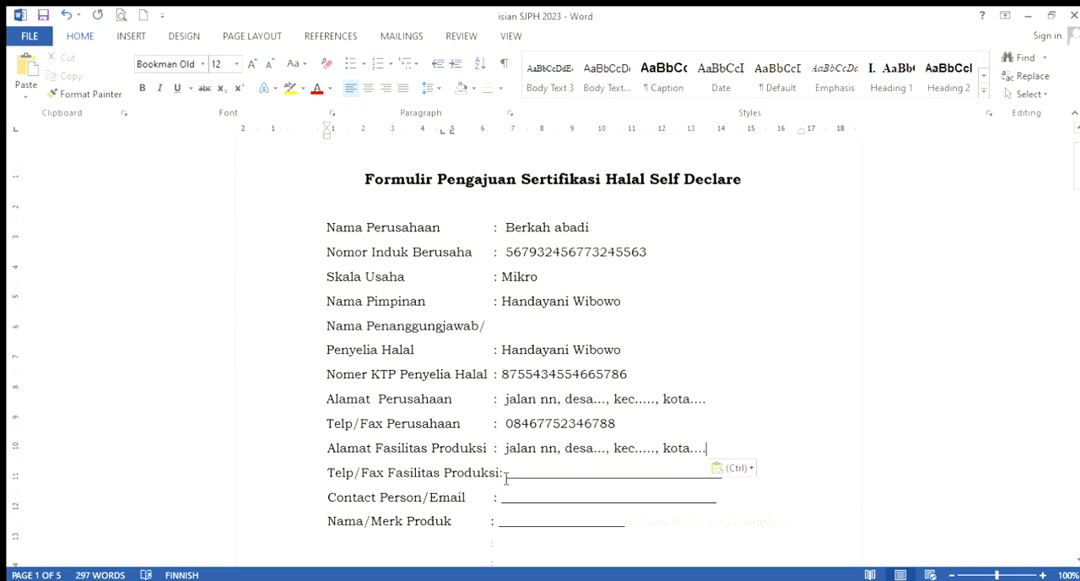
Replace the blank underline for Telp/Fax Fasilitas Produksi with a copy of the company's phone number, leaving no extra empty line below
drag(506, 479, 714, 480)
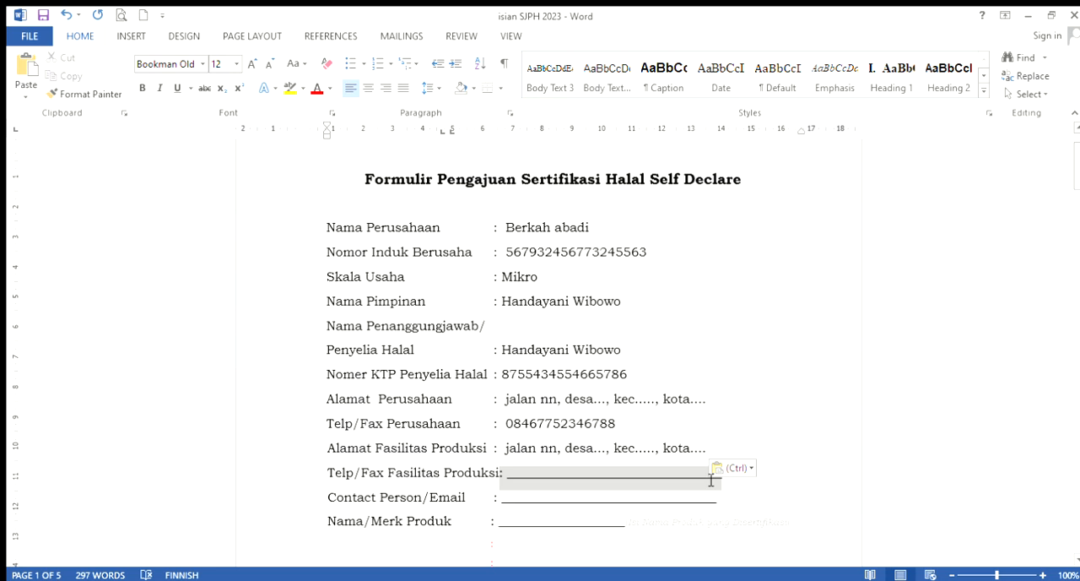
click(788, 480)
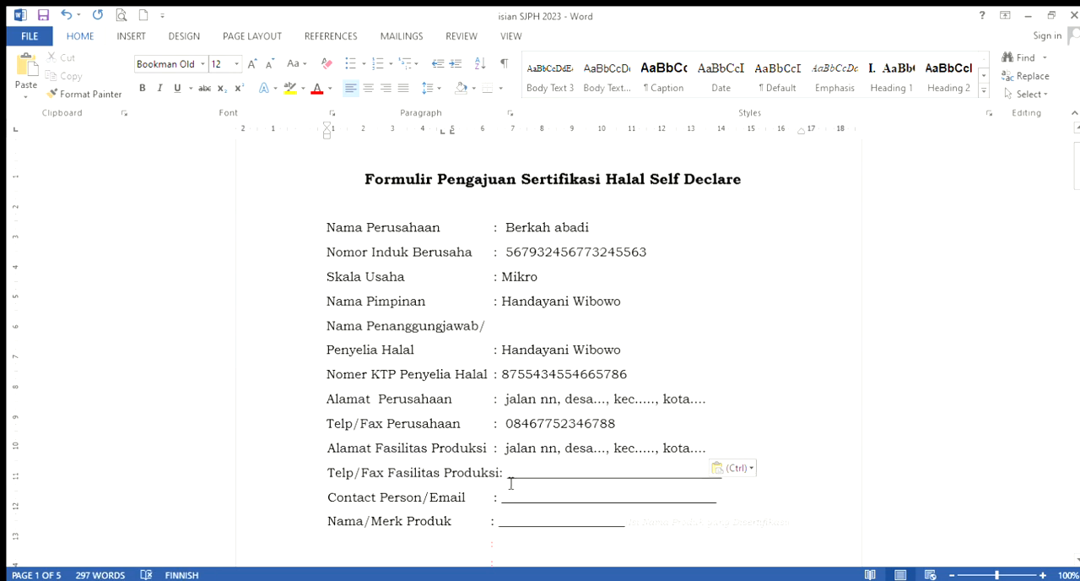
drag(511, 483, 726, 479)
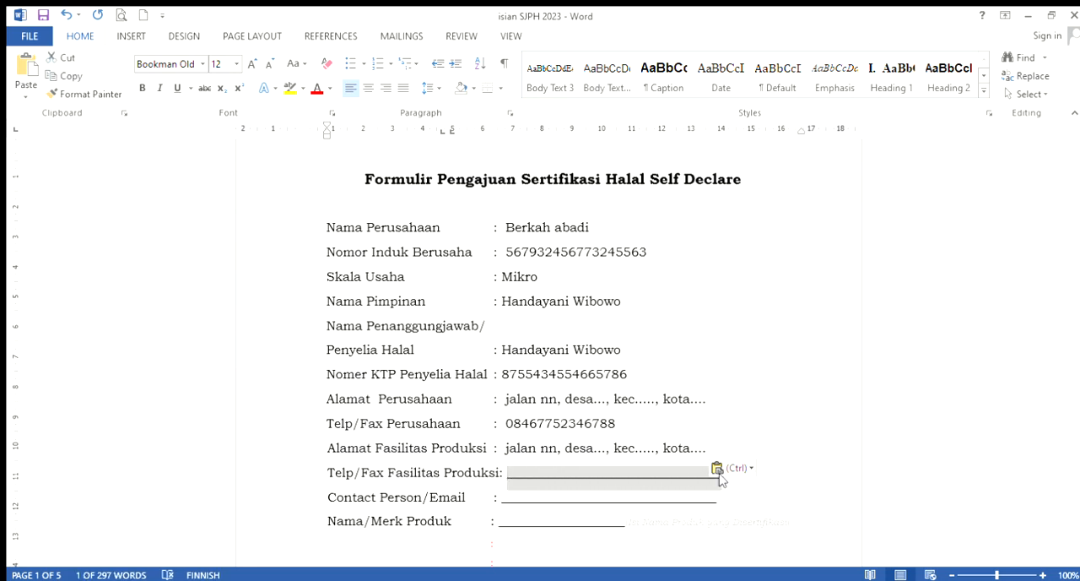
key(BackSpace)
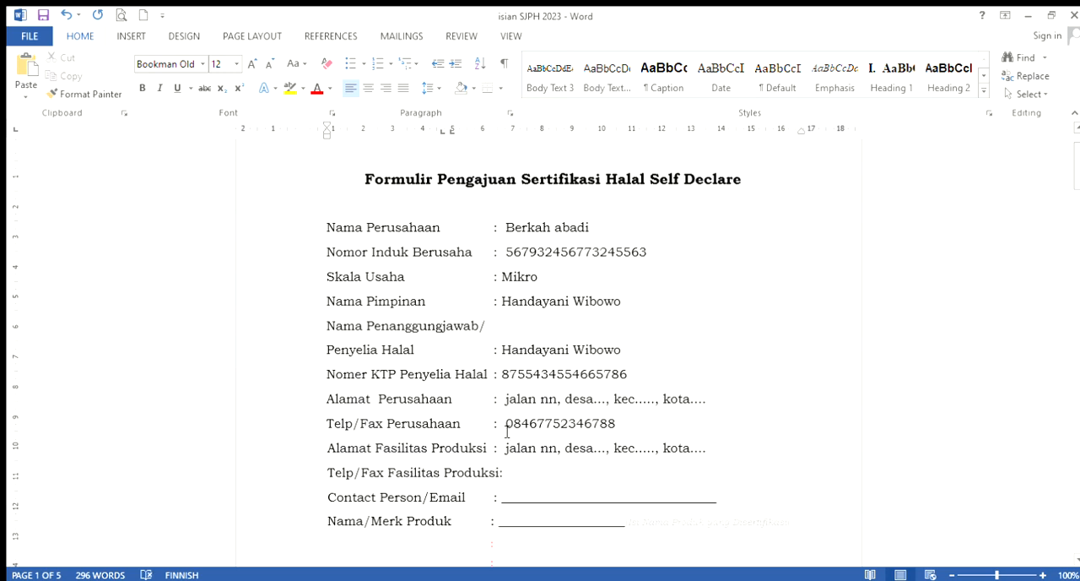
drag(506, 428, 625, 435)
key(ctrl+c)
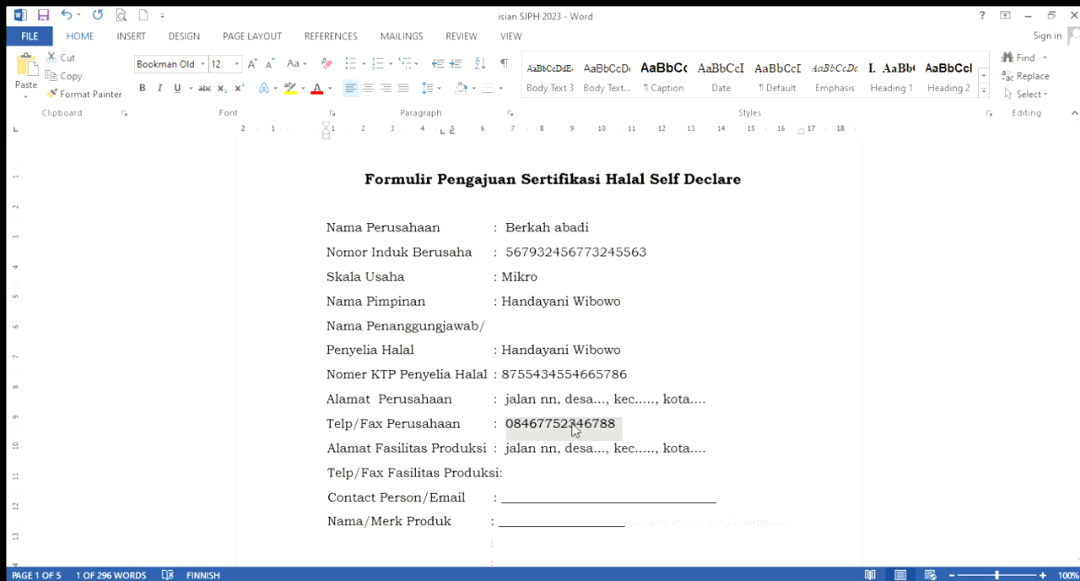
click(530, 474)
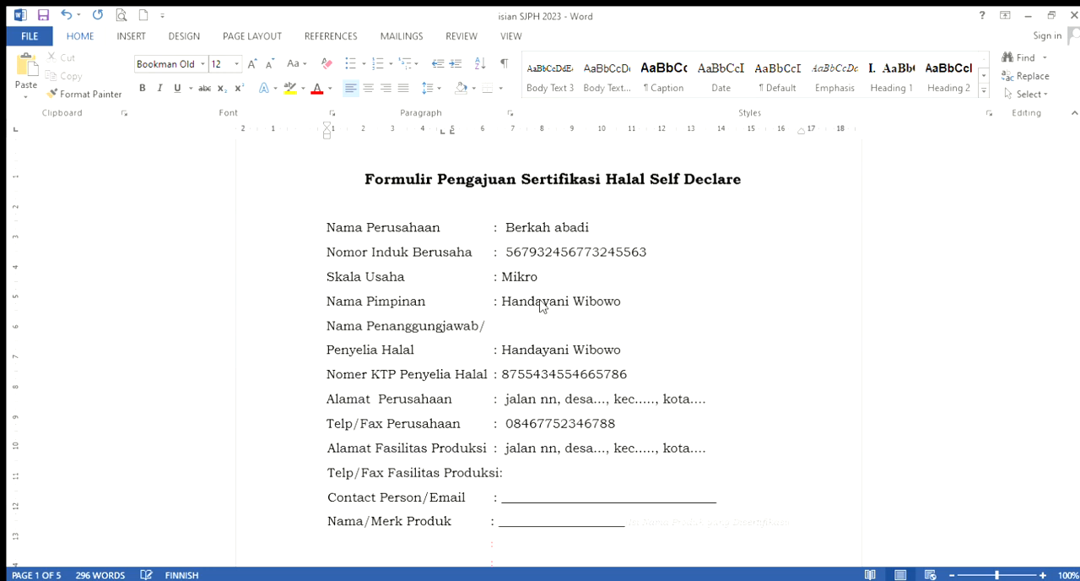
key(ctrl+v)
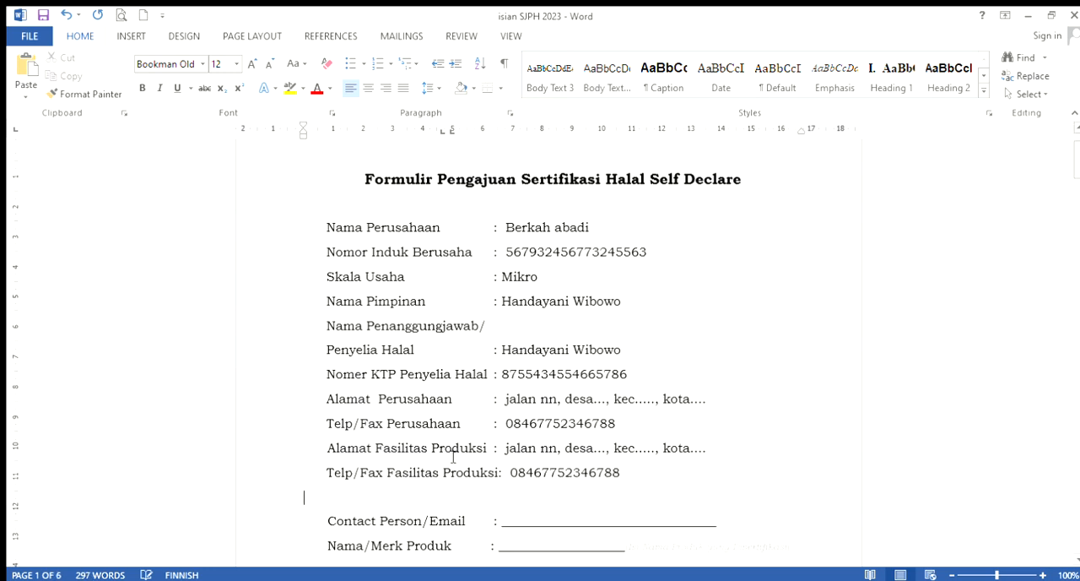
key(BackSpace)
Replace the blank underline for Contact Person/Email with the contact's e-mail address
scroll(515, 355, down, 5)
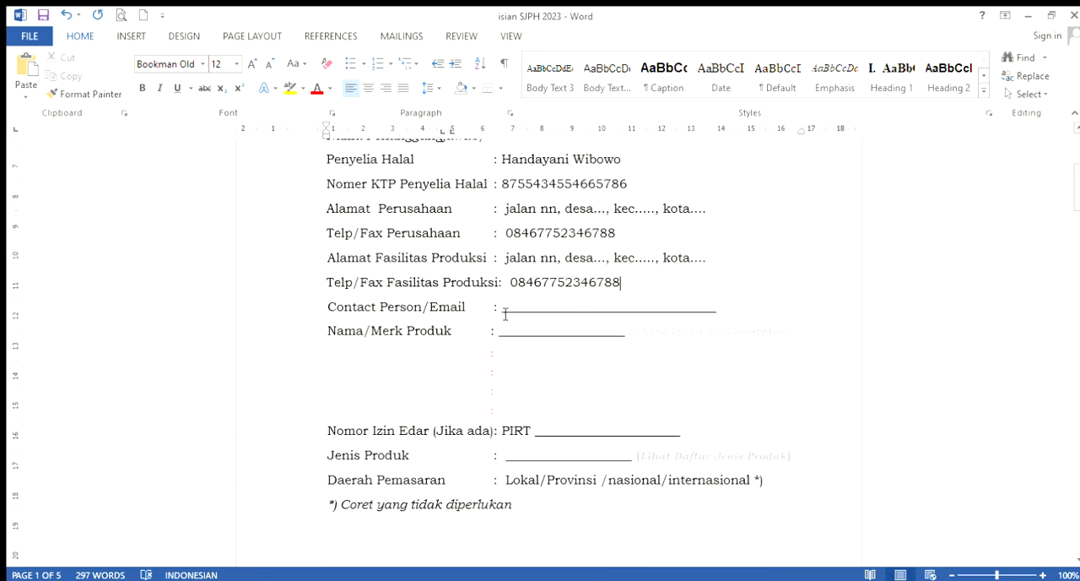
drag(504, 311, 721, 313)
key(Delete)
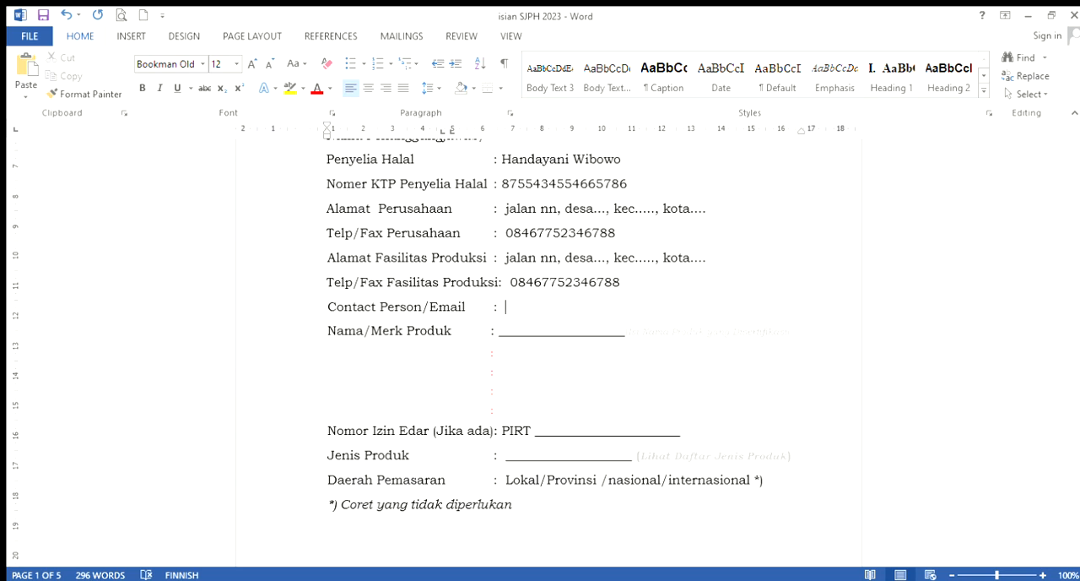
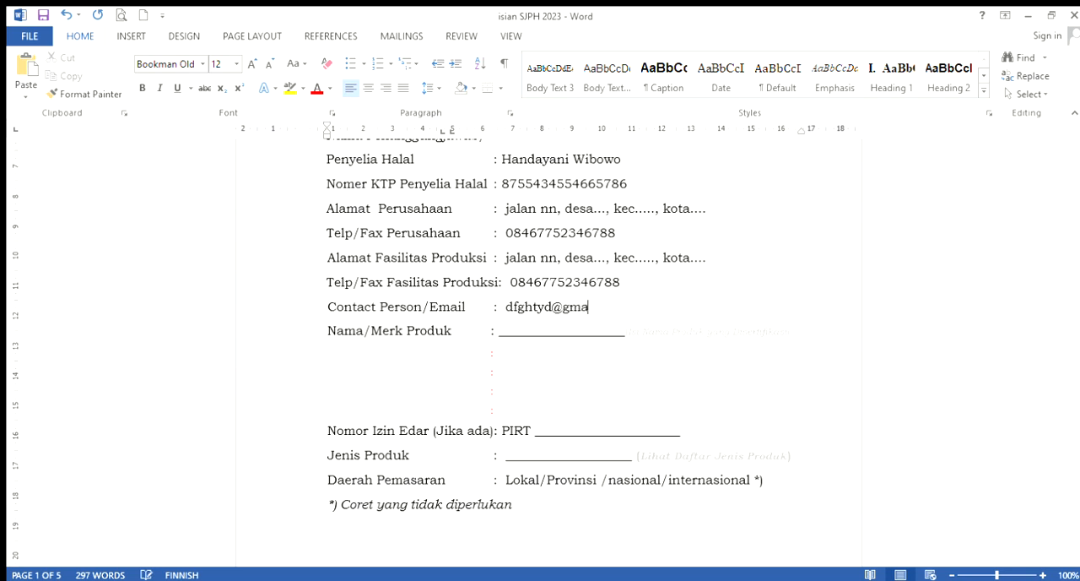
Replace the blank underline and hint text for Nama/Merk Produk with "Basreng Amalia rasa original"
drag(500, 334, 798, 335)
key(Delete)
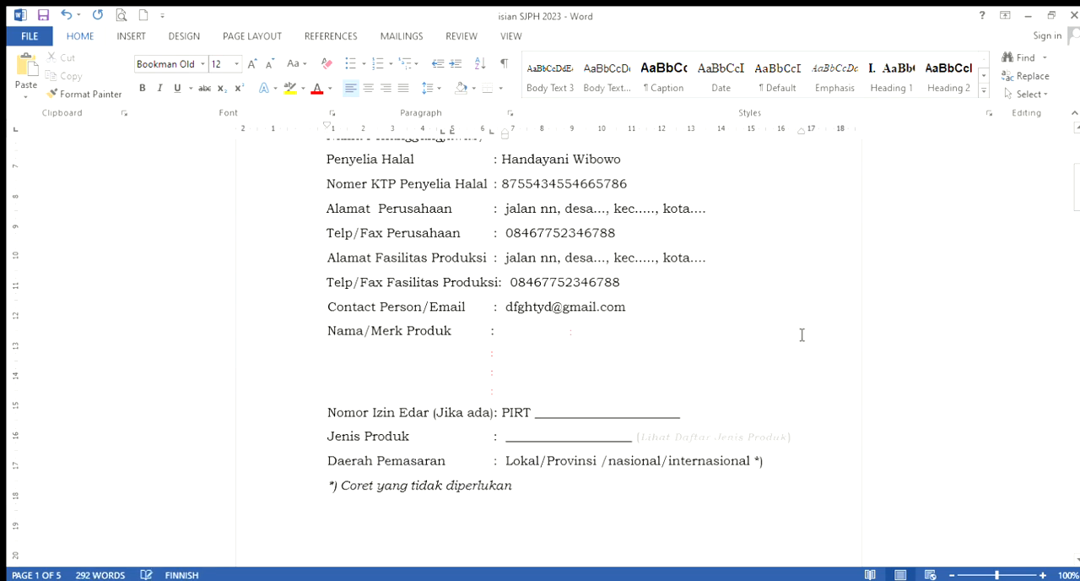
text(Basreng Amalia)
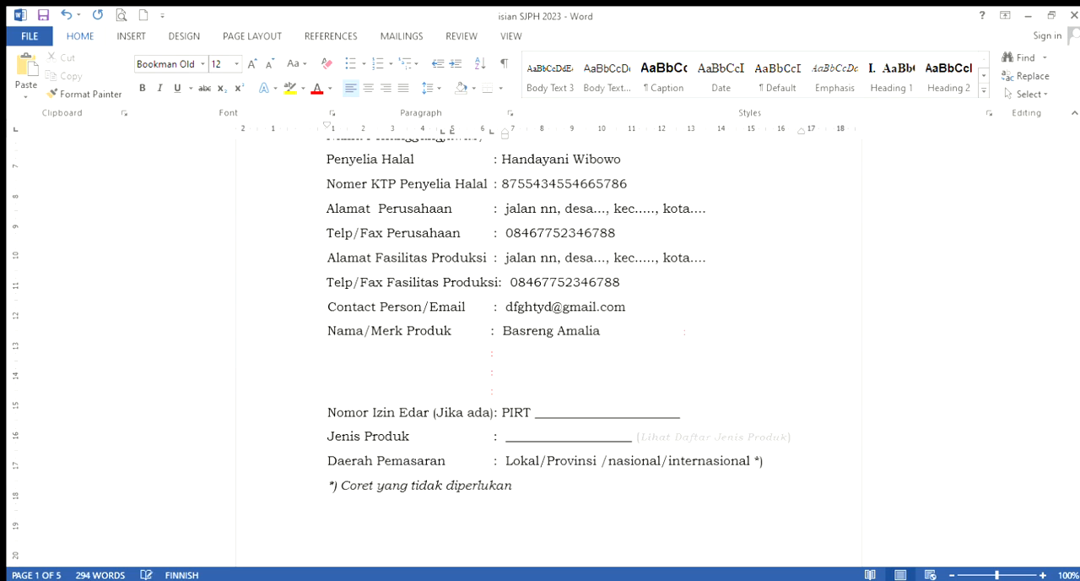
text(rasa original)
Enter "Basreng Amalia rasa pedas, dst...." on the second line of Nama/Merk Produk
click(517, 358)
text(Bas)
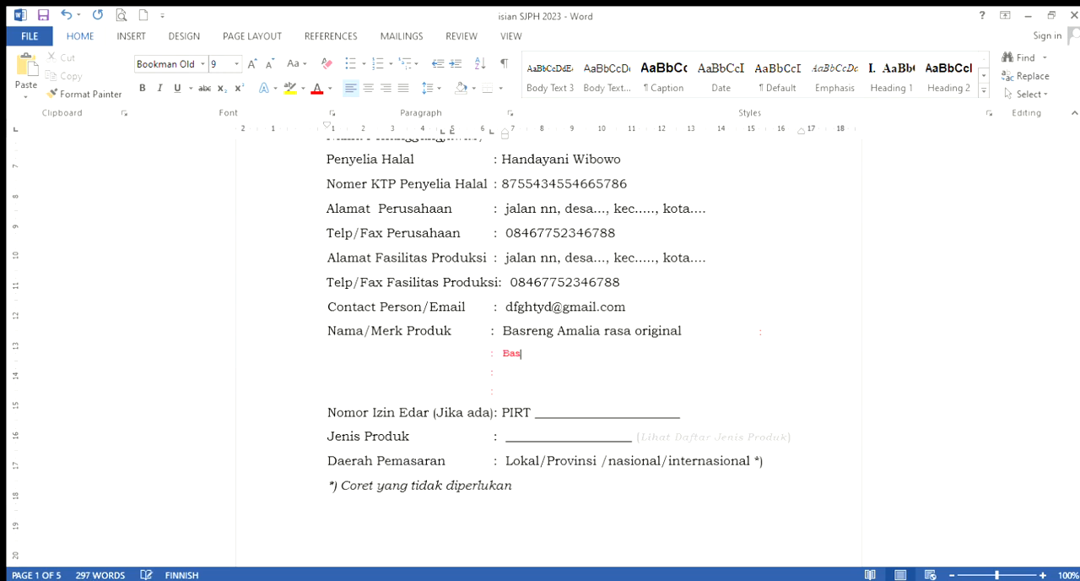
text(reng Amalia rasa pedas)
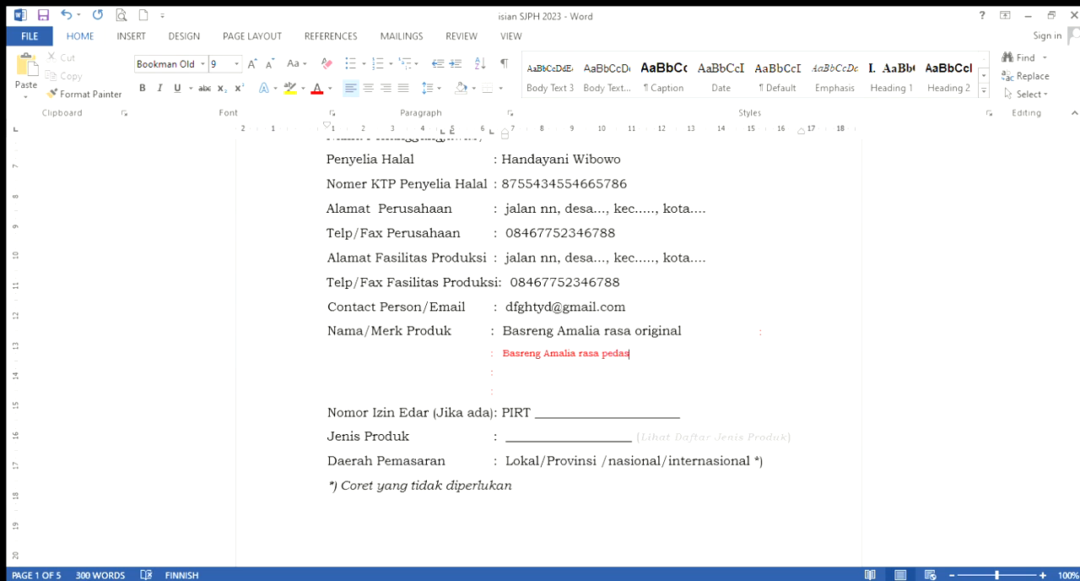
text(, dst....)
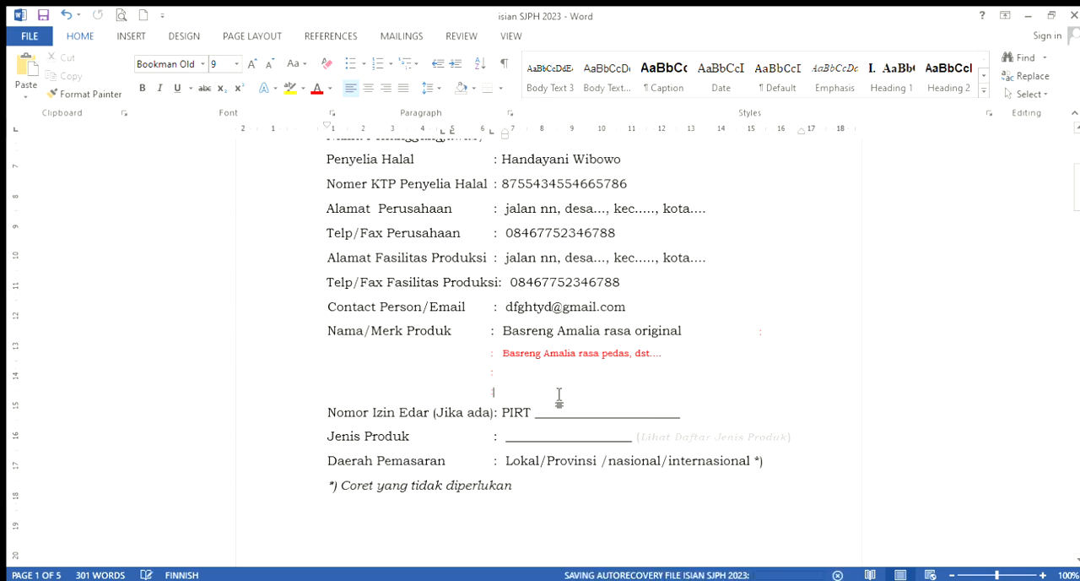
Add another empty entry line with an aligned colon at the end of the Nama/Merk Produk list
key(Return)
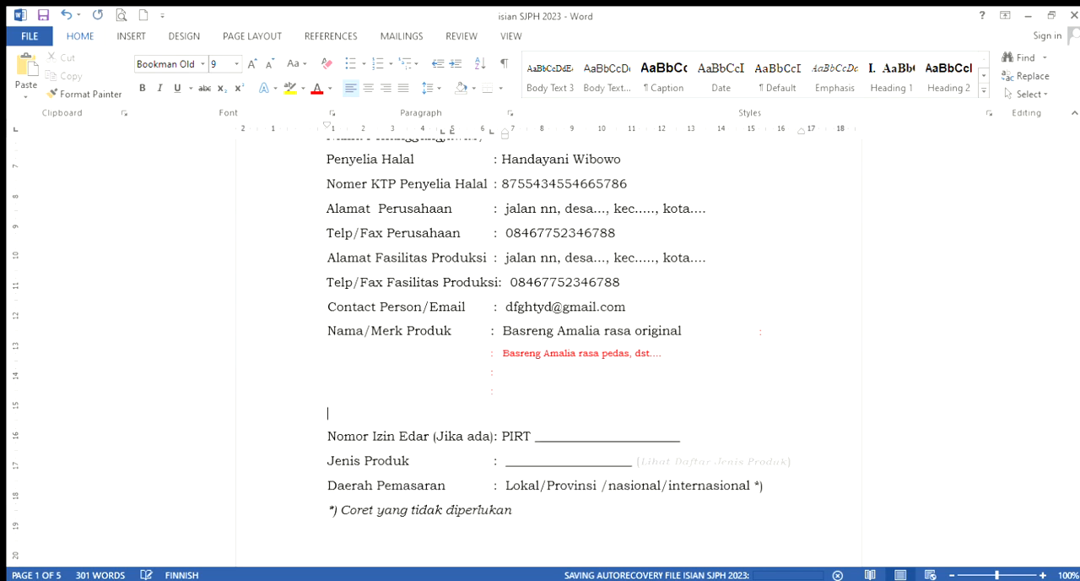
key(Tab)
key(Tab)
key(Tab)
key(Tab)
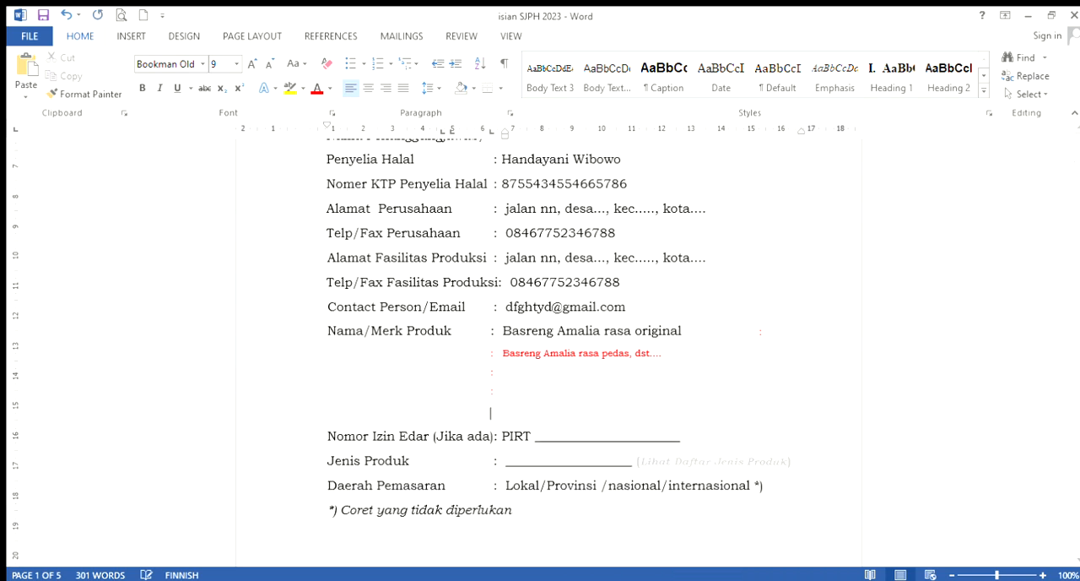
text(:)
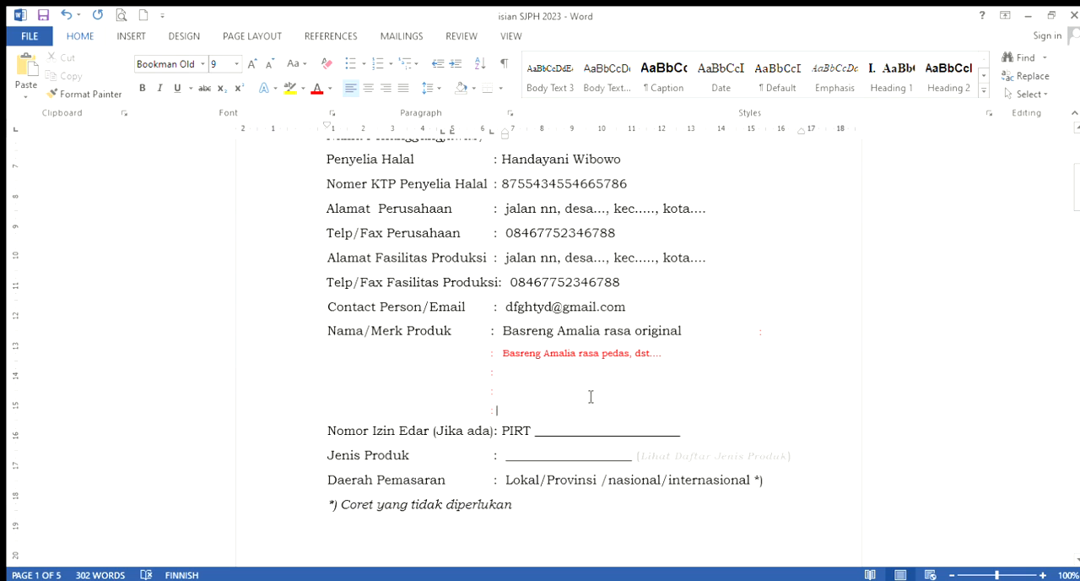
Replace the blank underline after PIRT in Nomor Izin Edar with a distribution permit number
click(692, 437)
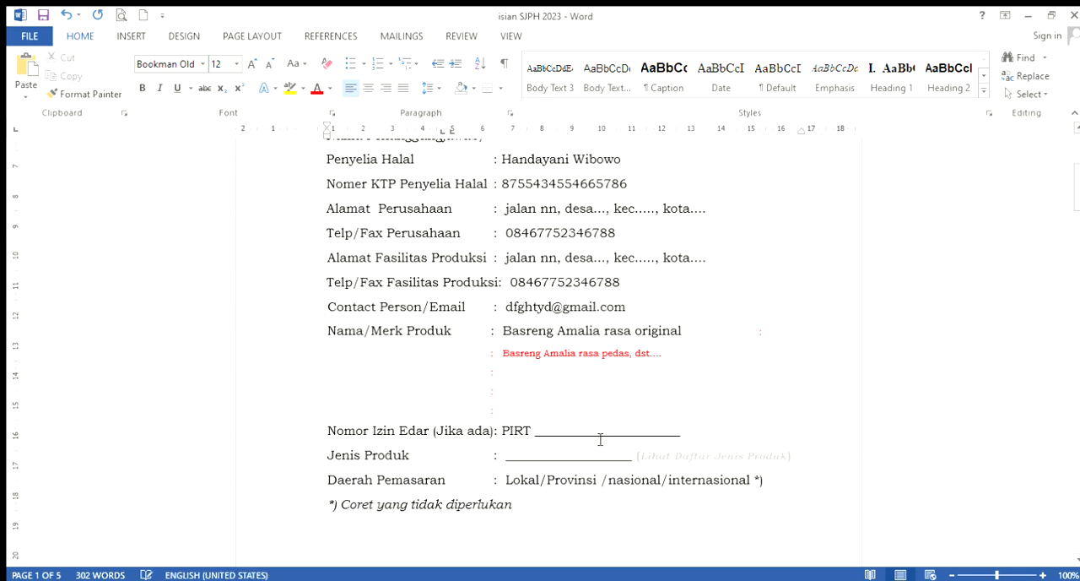
key(BackSpace)
key(BackSpace)
key(BackSpace)
key(BackSpace)
key(BackSpace)
key(BackSpace)
key(BackSpace)
key(BackSpace)
key(BackSpace)
key(BackSpace)
key(BackSpace)
key(BackSpace)
key(BackSpace)
key(BackSpace)
key(BackSpace)
key(BackSpace)
key(BackSpace)
key(BackSpace)
key(BackSpace)
key(BackSpace)
key(BackSpace)
key(BackSpace)
text(568975223578)
Clear the PIRT entry from Nomor Izin Edar and put a dash there instead, keeping Jenis Produk on its own line
drag(506, 433, 628, 443)
key(Delete)
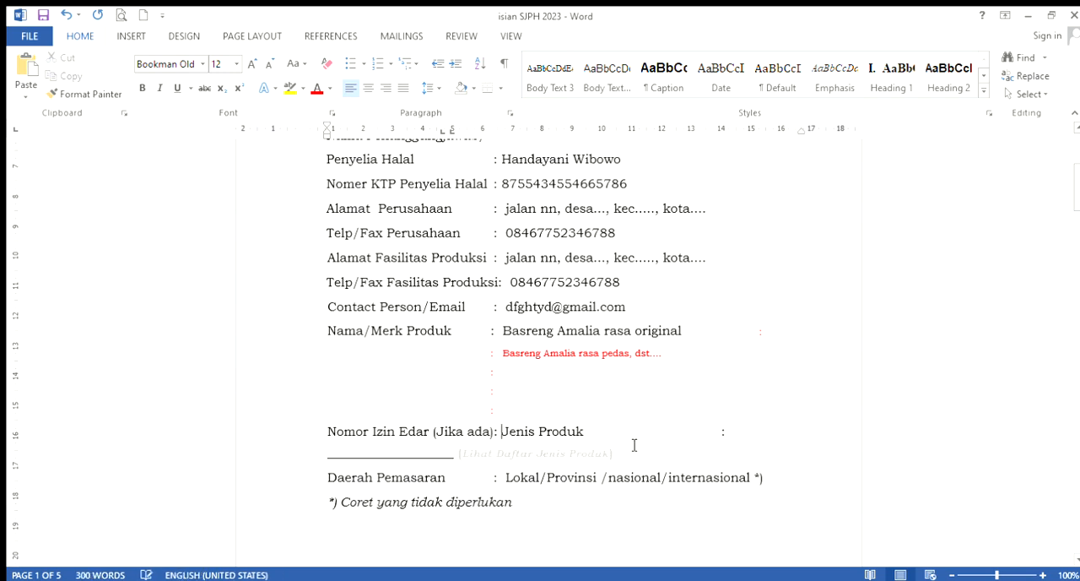
key(Return)
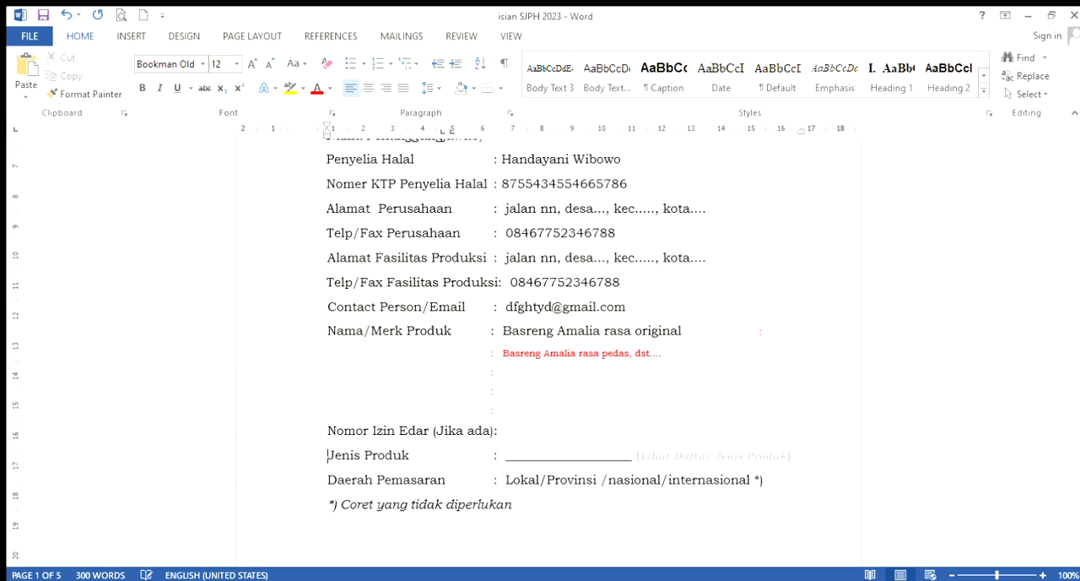
click(591, 437)
text(-)
click(806, 460)
key(ctrl+b)
key(alt+shift)
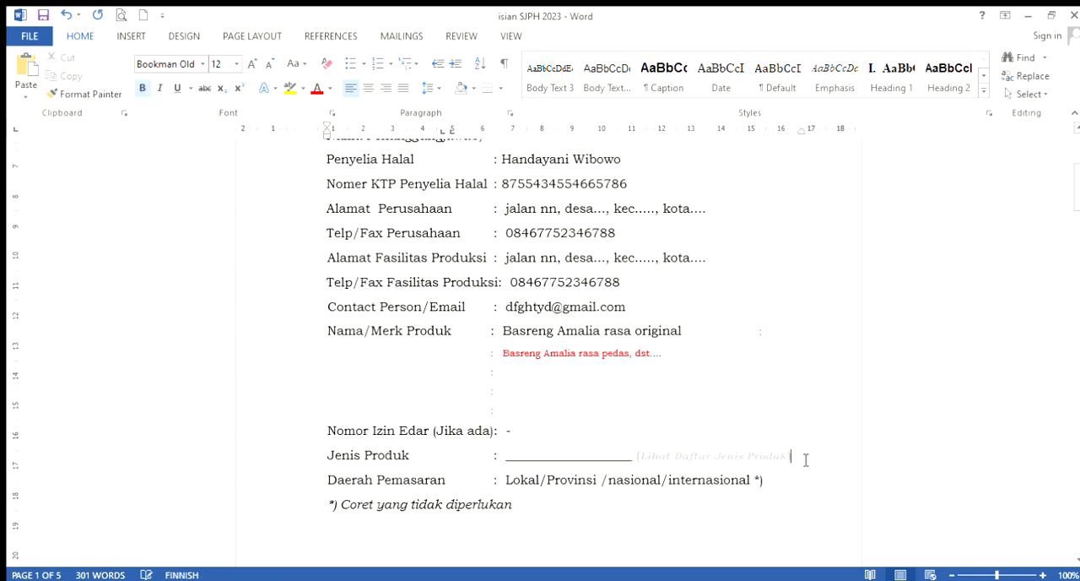
Replace the blank underline for Jenis Produk with "Makanan ringan siap santap", keeping the hint text after it
drag(506, 456, 631, 464)
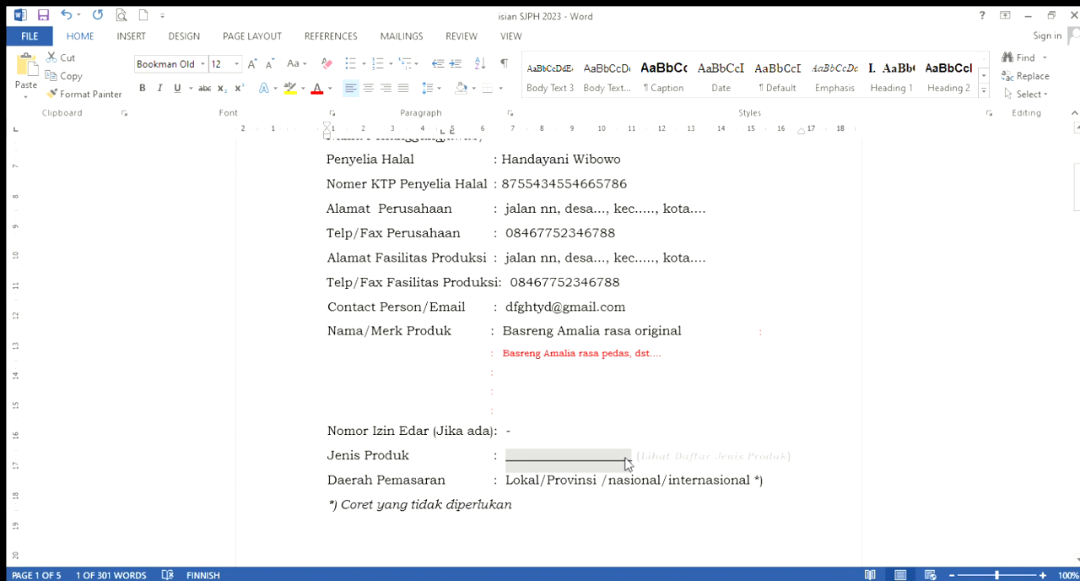
key(Delete)
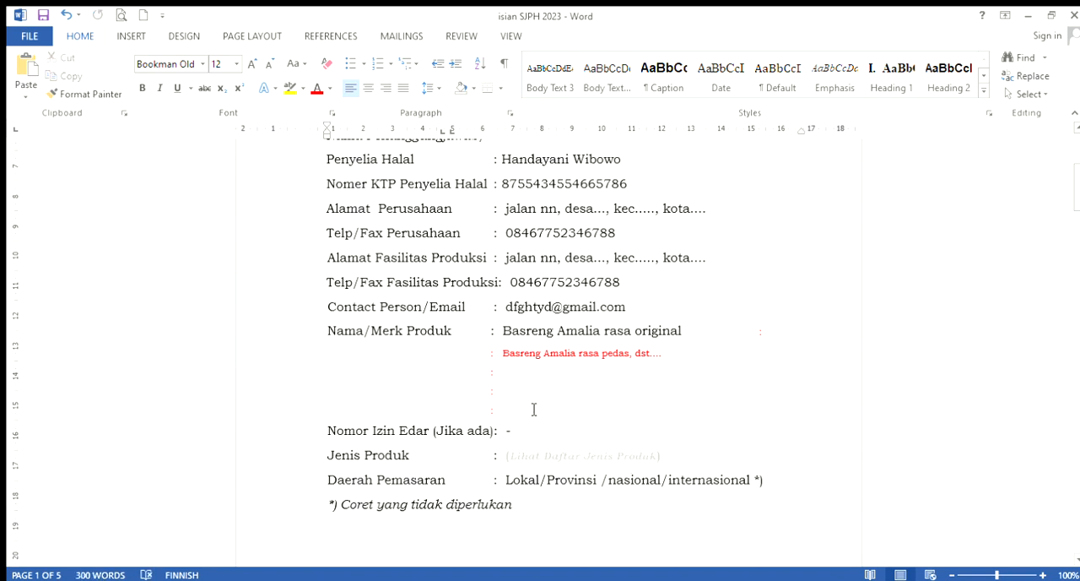
text(Makanan rin)
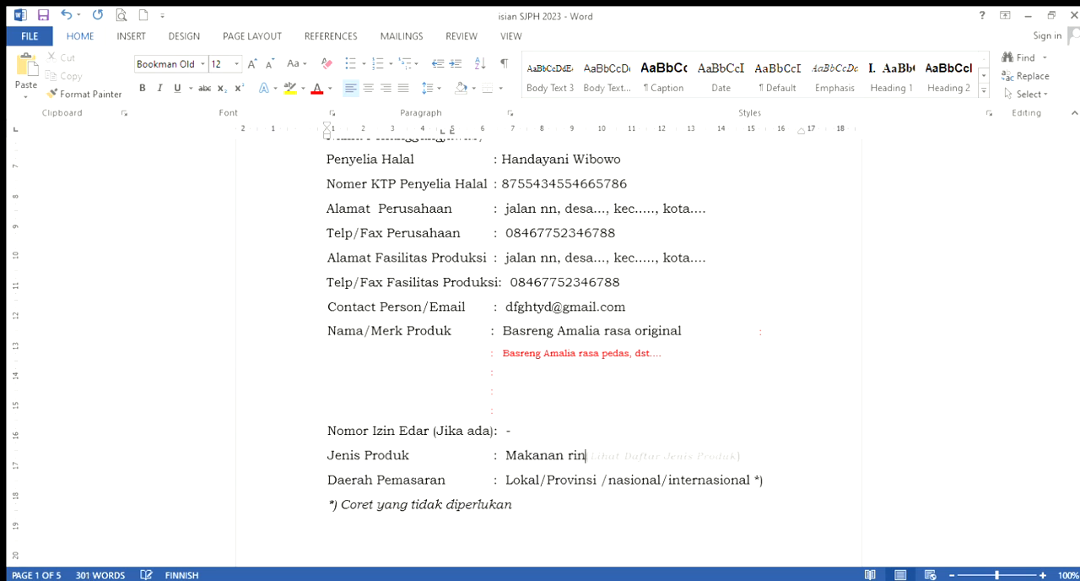
text(gan siap santap)
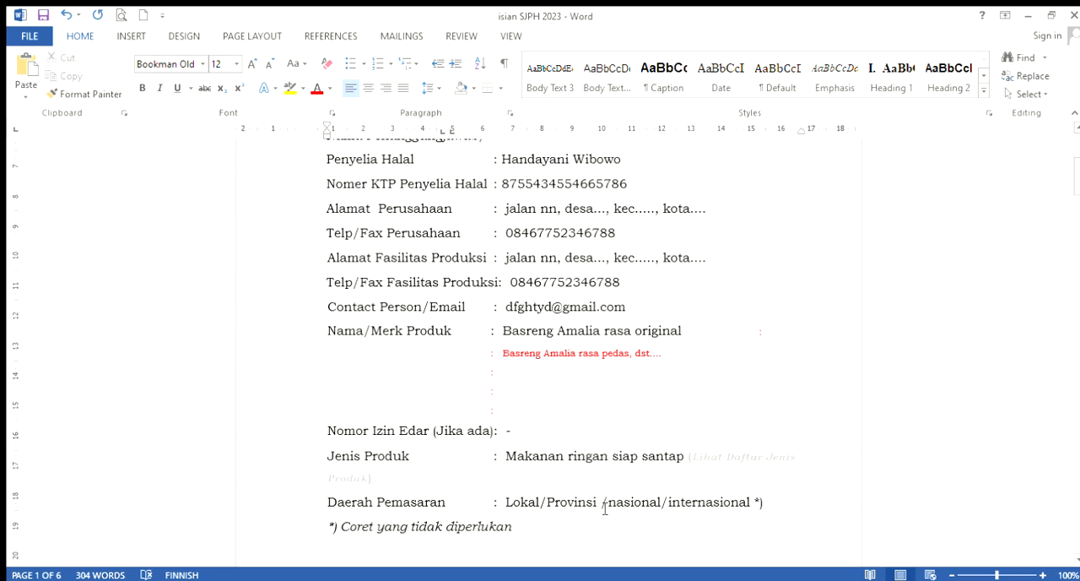
Delete the italic note "*) Coret yang tidak diperlukan" below the Daerah Pemasaran line
scroll(515, 439, down, 3)
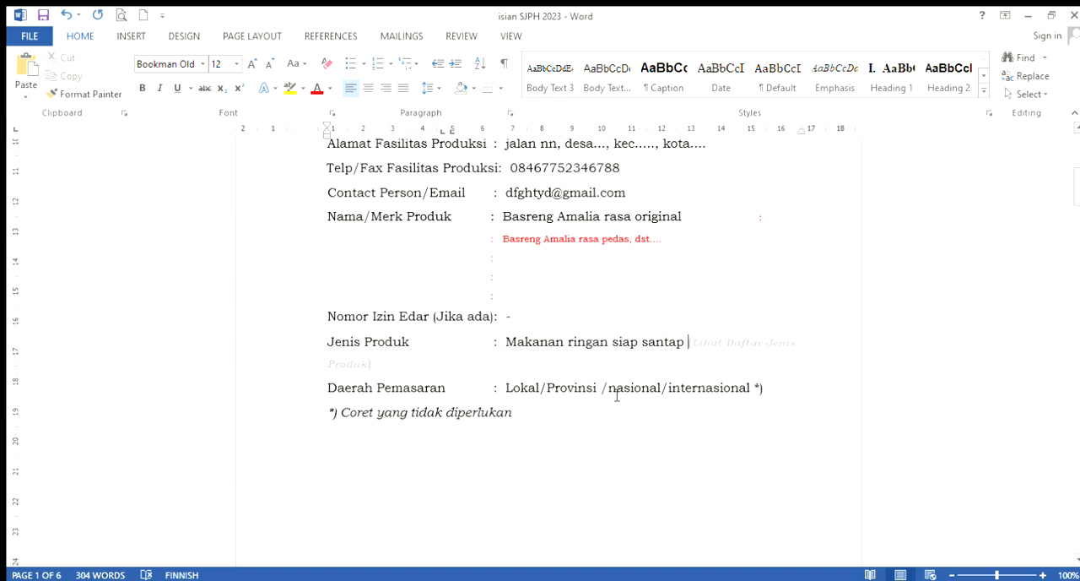
click(532, 413)
key(BackSpace)
key(BackSpace)
click(522, 425)
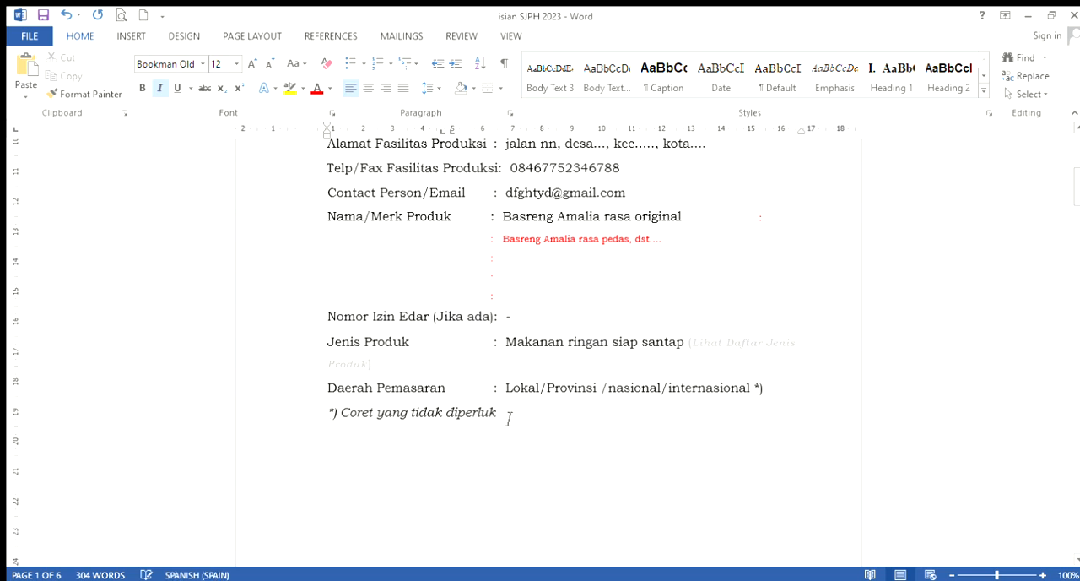
drag(511, 417, 313, 422)
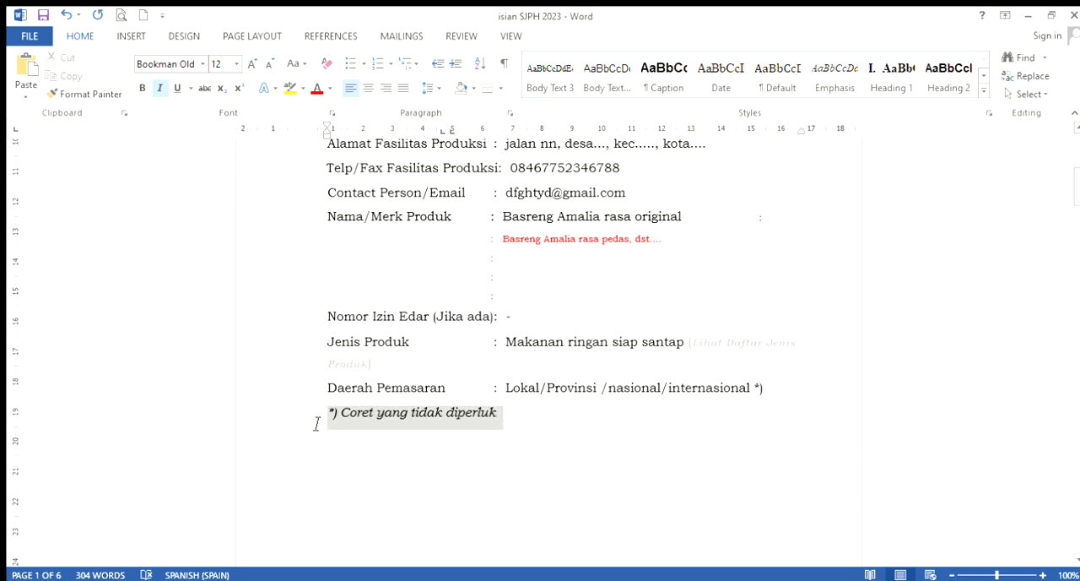
key(Delete)
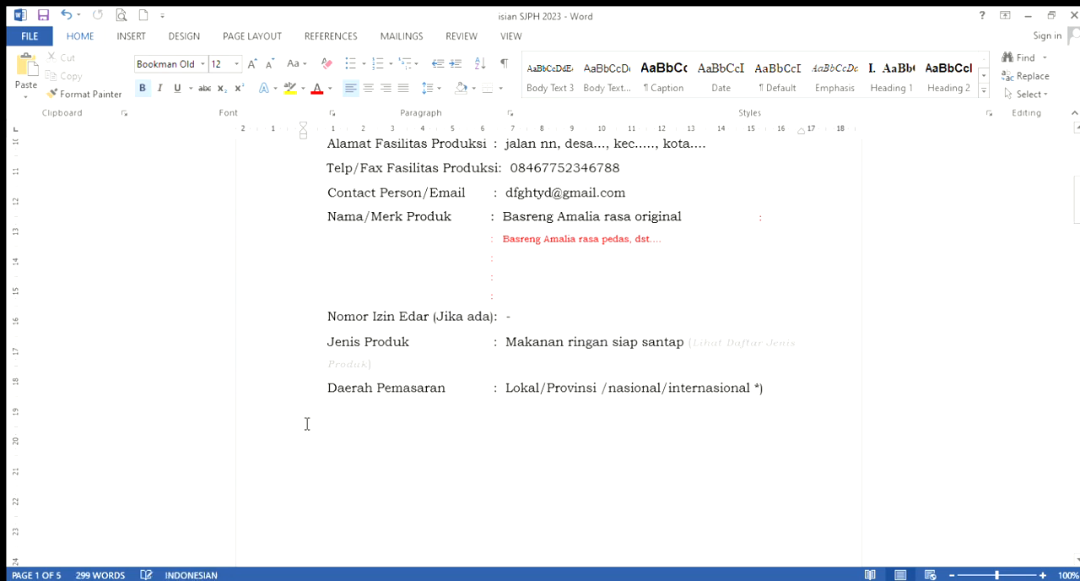
Reduce the Daerah Pemasaran options to "internasional", removing Lokal, Provinsi, nasional and the trailing "*)" marker
scroll(434, 434, down, 3)
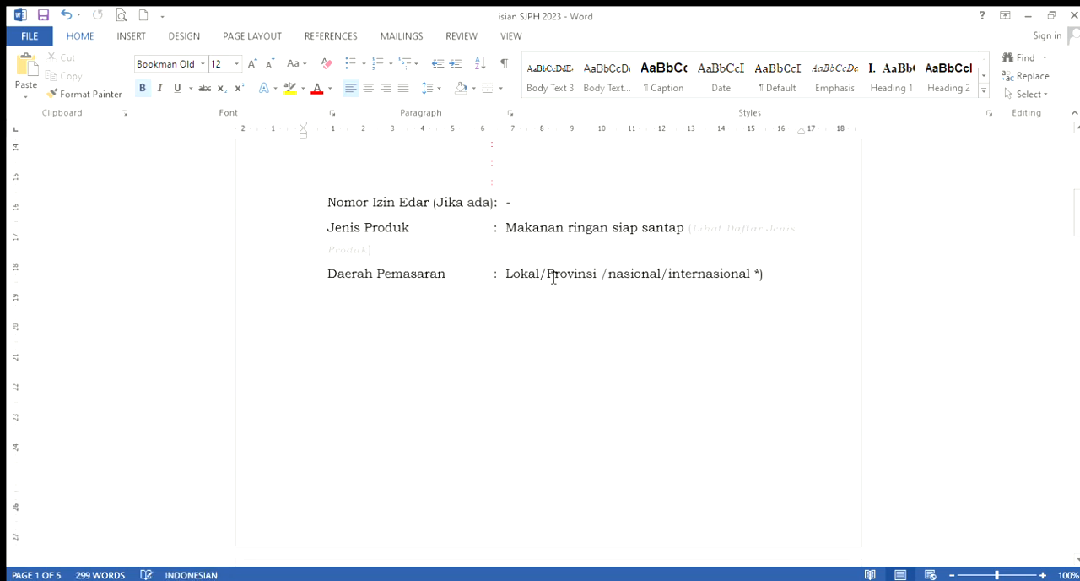
click(667, 275)
key(BackSpace)
key(BackSpace)
key(BackSpace)
key(BackSpace)
key(BackSpace)
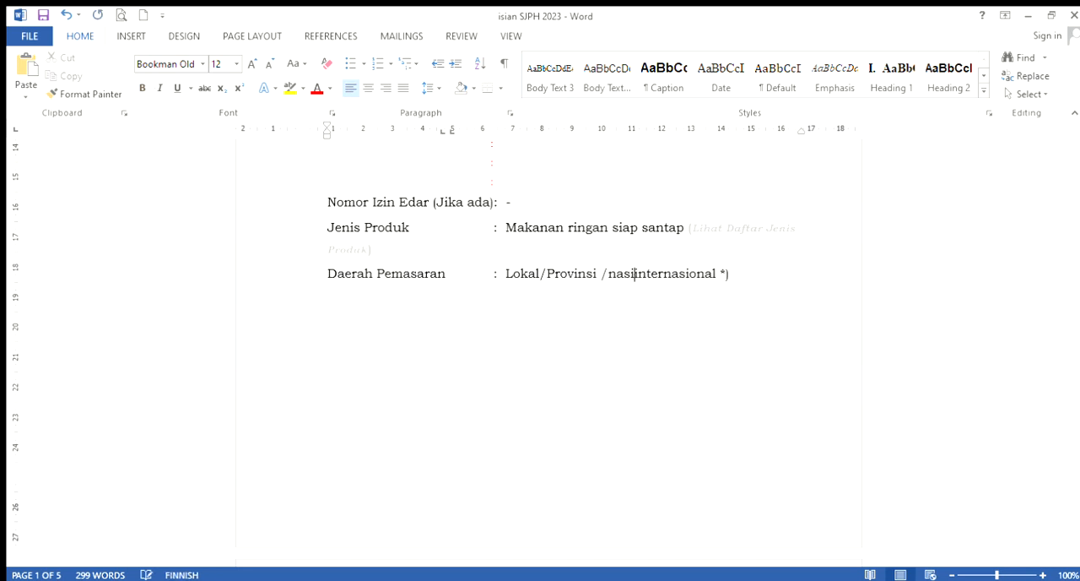
key(BackSpace)
key(BackSpace)
key(BackSpace)
key(BackSpace)
key(BackSpace)
key(BackSpace)
key(BackSpace)
key(BackSpace)
key(BackSpace)
key(BackSpace)
key(BackSpace)
key(BackSpace)
key(BackSpace)
key(BackSpace)
key(BackSpace)
key(BackSpace)
key(BackSpace)
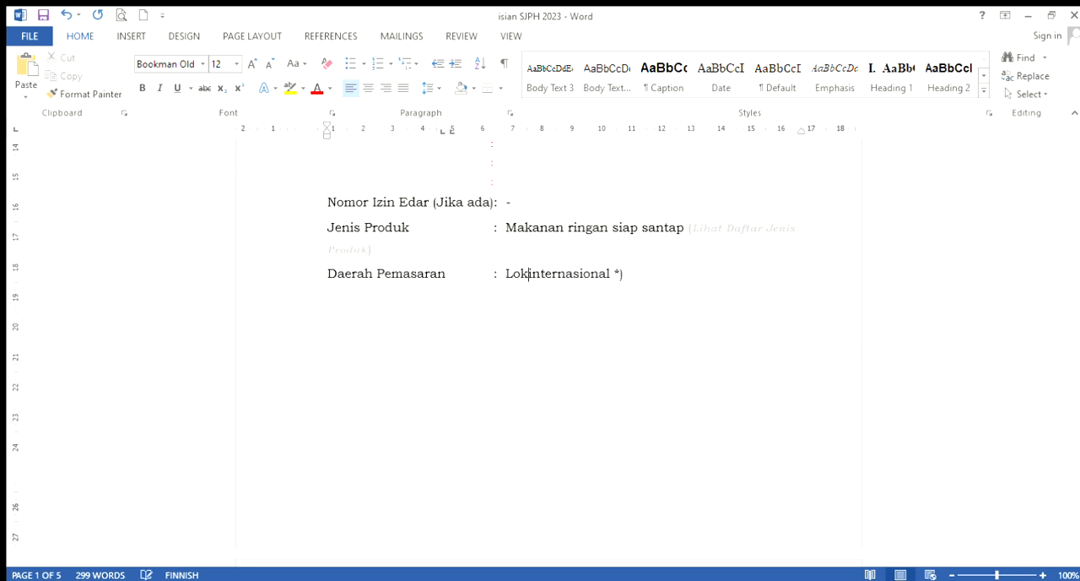
key(BackSpace)
key(BackSpace)
key(BackSpace)
click(709, 277)
key(BackSpace)
key(BackSpace)
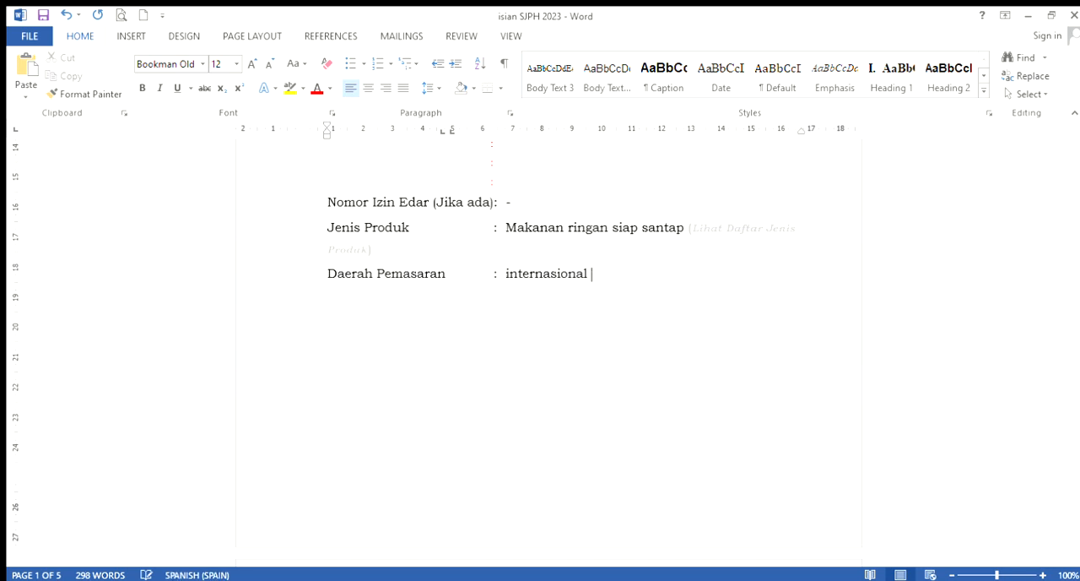
key(BackSpace)
Review the filled application form and the blank Proses Produksi page up to the DAFTAR BAHAN table
scroll(523, 291, down, 1)
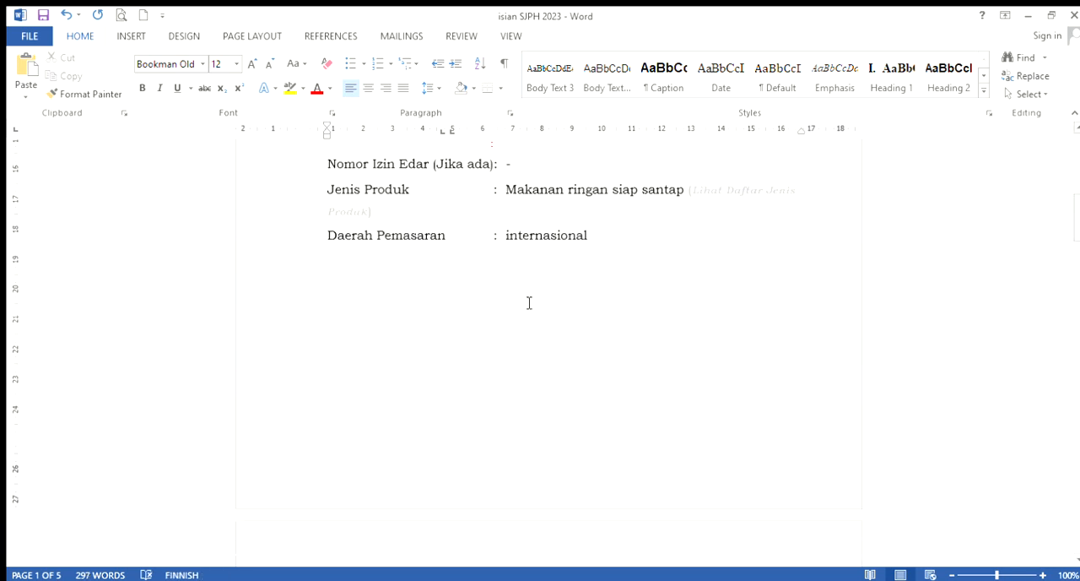
scroll(530, 303, up, 4)
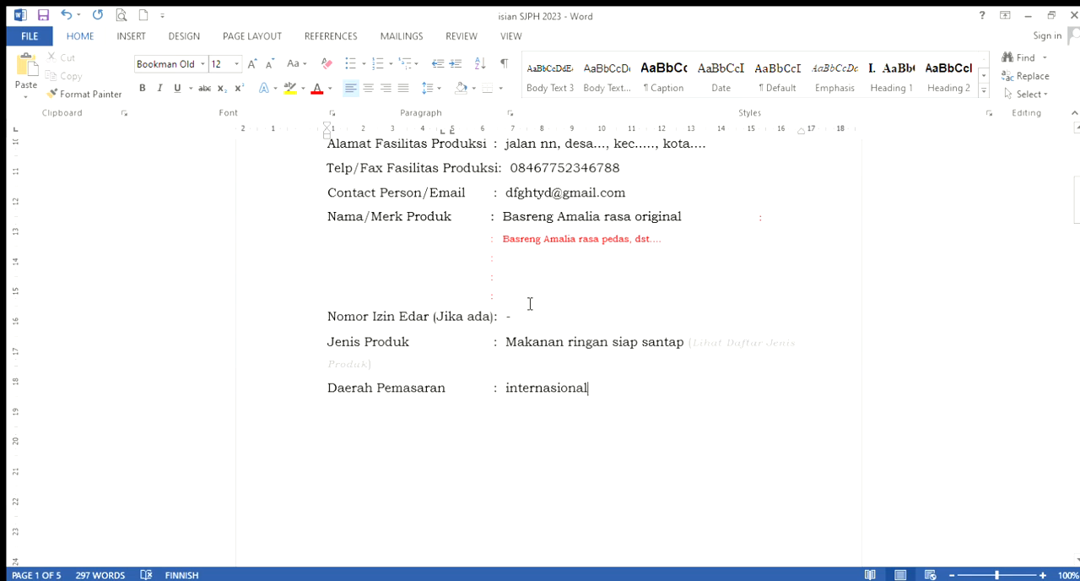
scroll(531, 304, down, 3)
scroll(530, 304, down, 2)
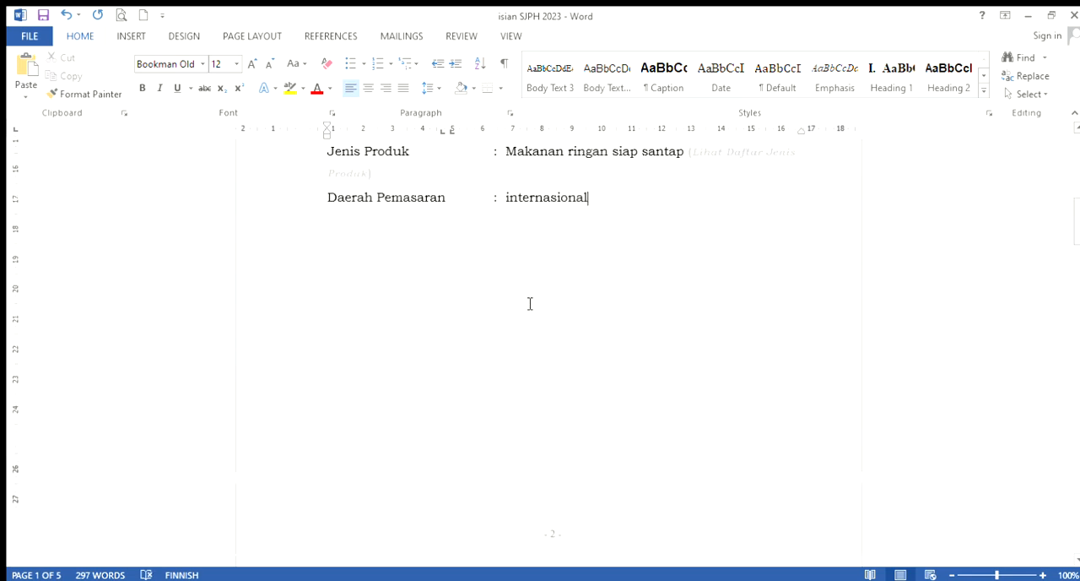
scroll(530, 304, up, 12)
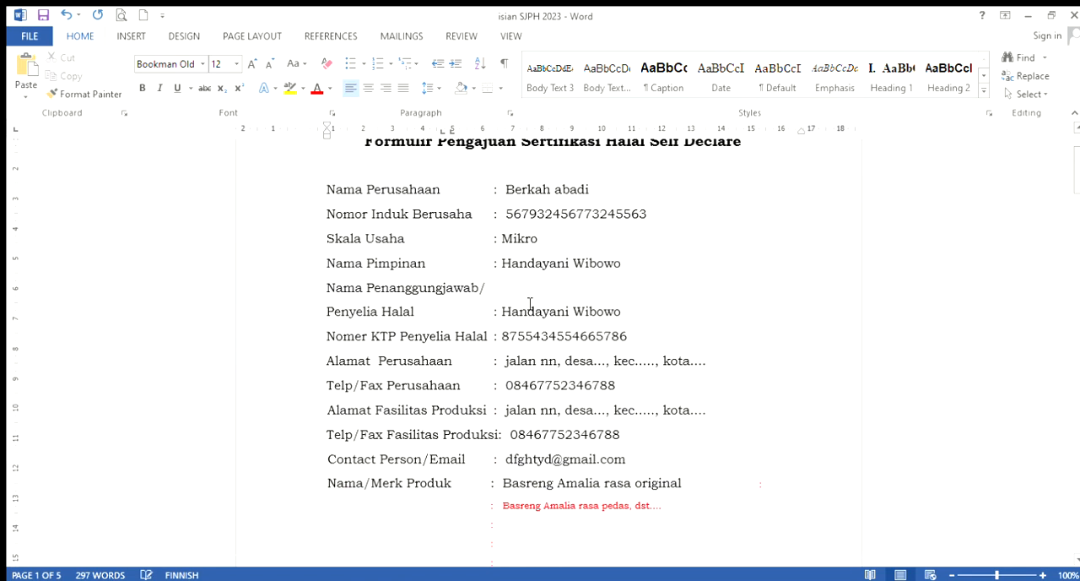
scroll(530, 303, down, 18)
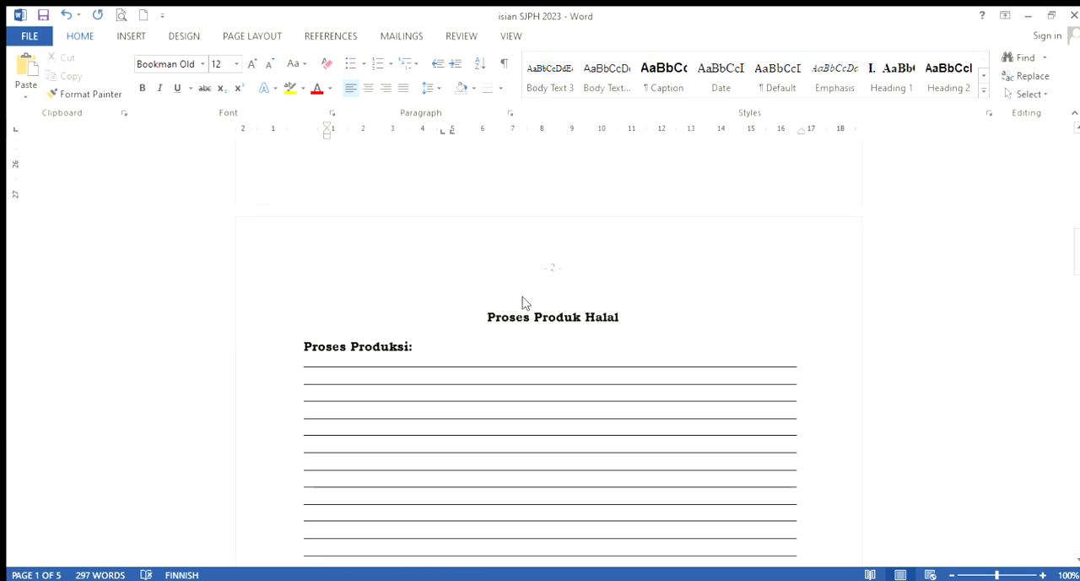
scroll(530, 304, down, 3)
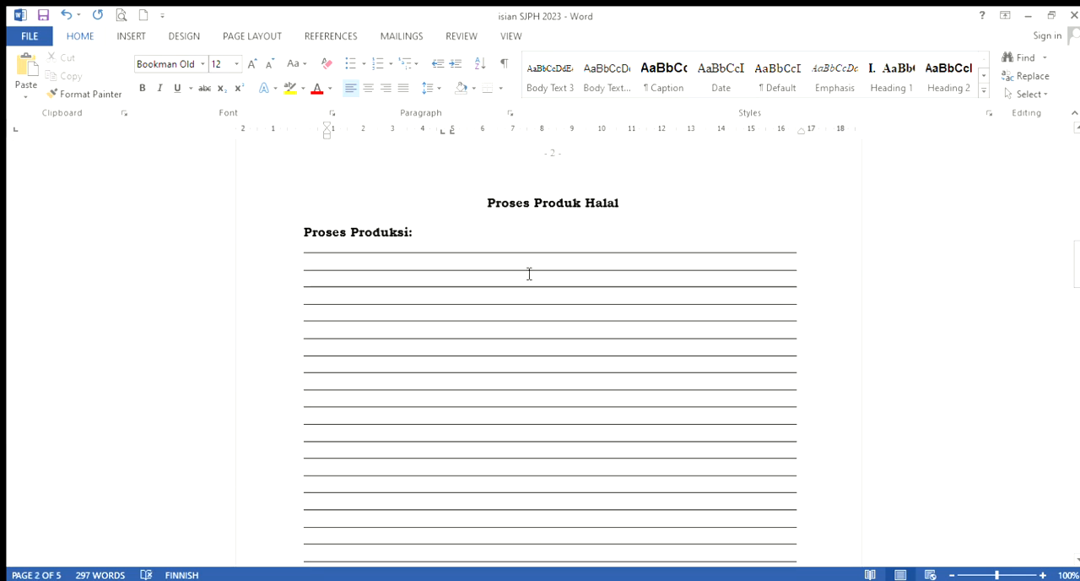
scroll(532, 287, down, 1)
scroll(534, 308, down, 13)
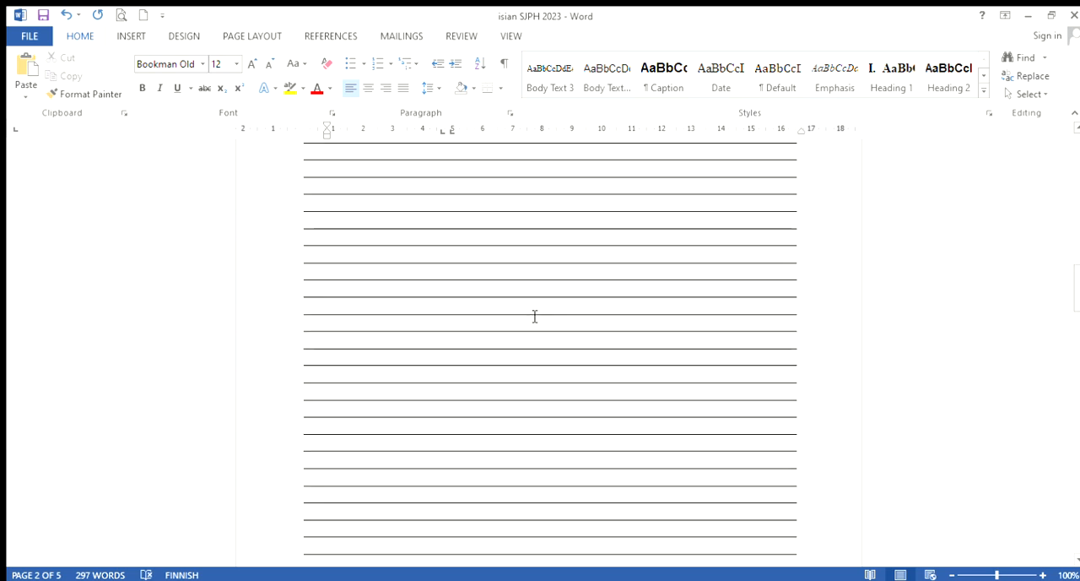
scroll(534, 308, down, 5)
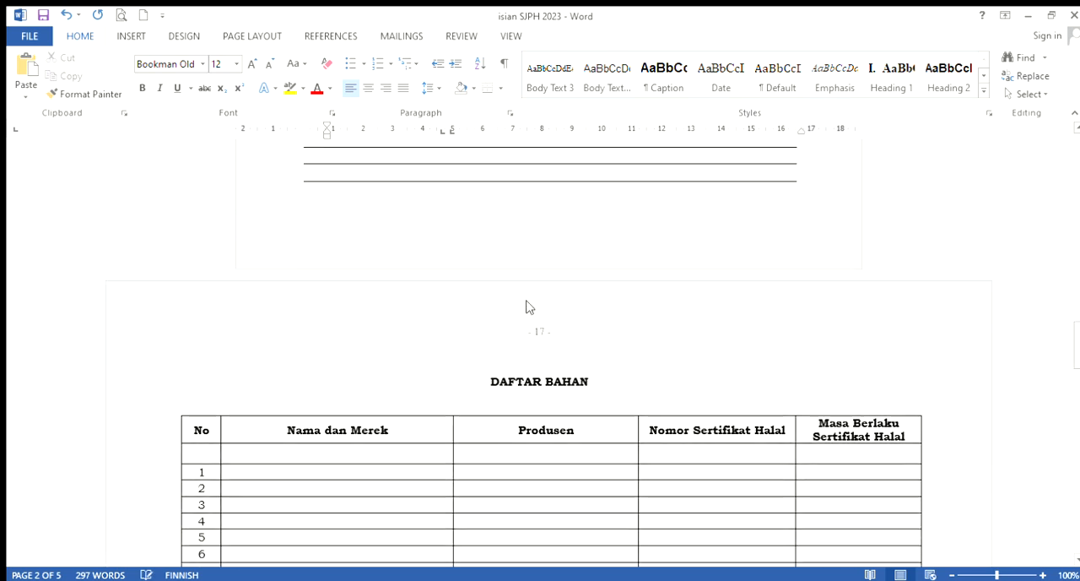
Enter "Bakso Ikan merk daeng haji" as Nama dan Merek in row 1 of the DAFTAR BAHAN table
scroll(536, 355, down, 4)
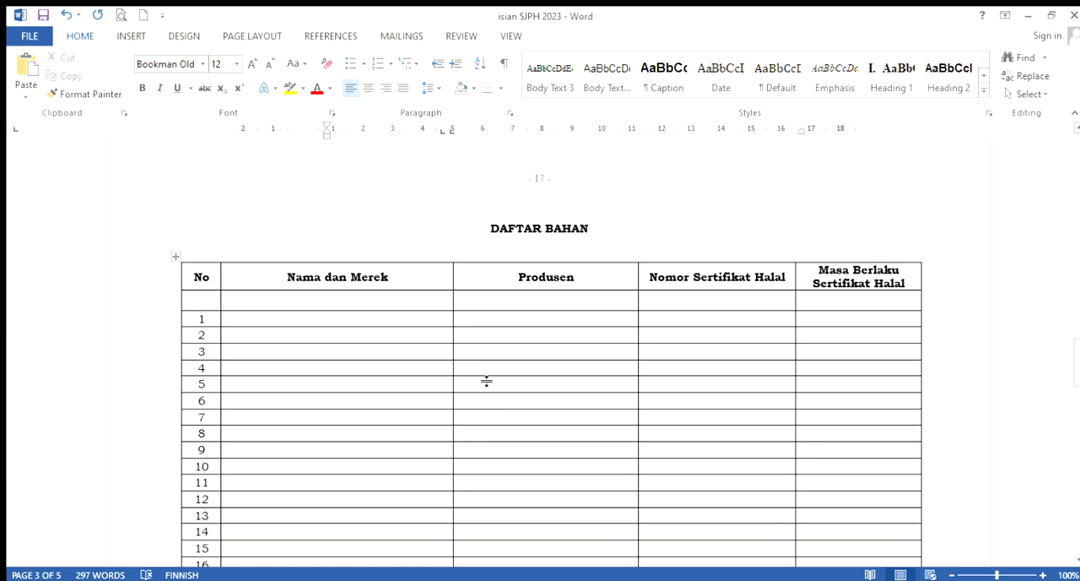
scroll(473, 369, down, 1)
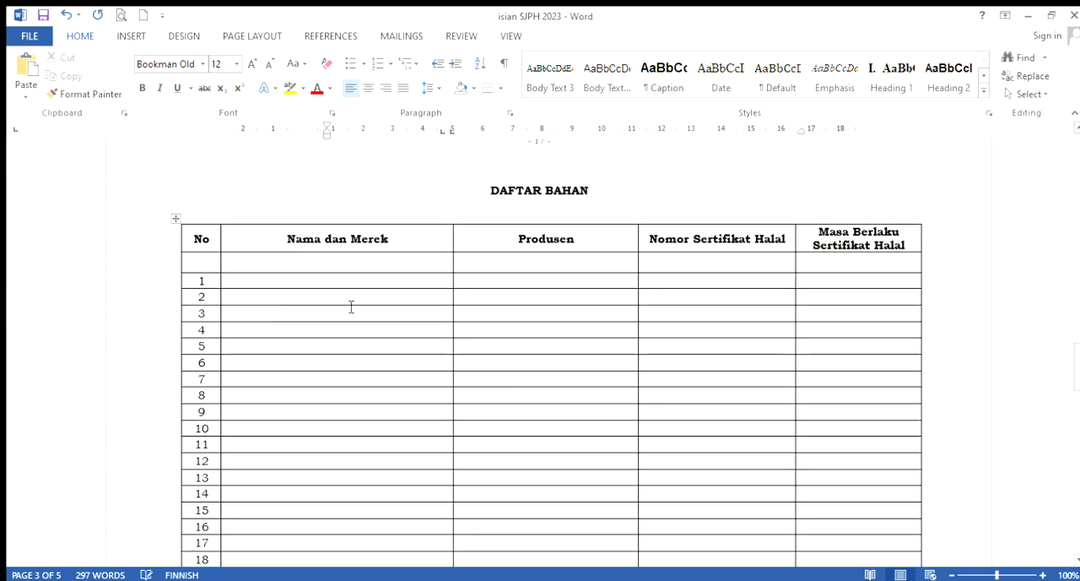
scroll(386, 308, down, 1)
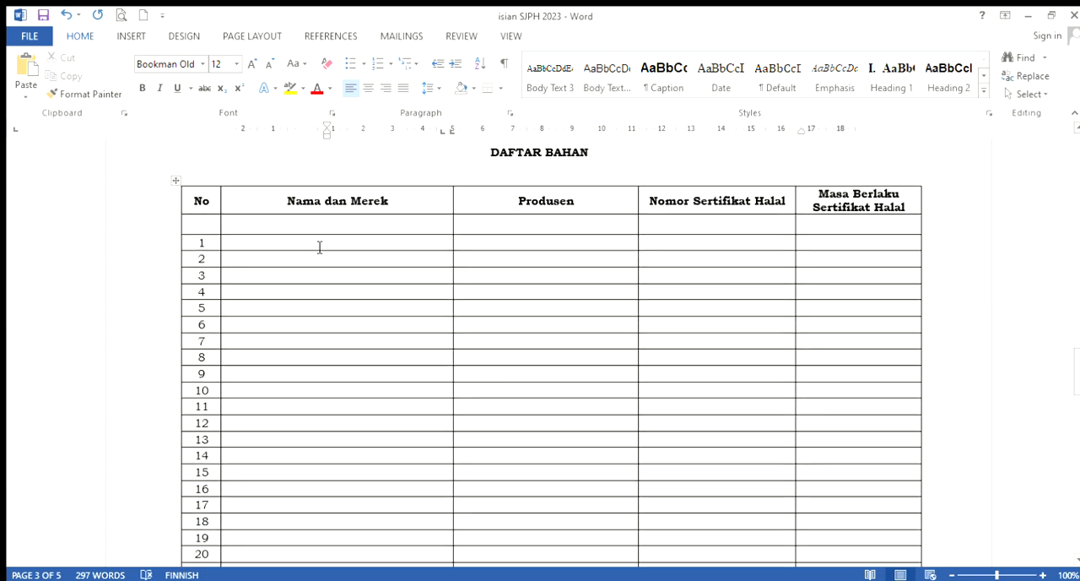
click(320, 246)
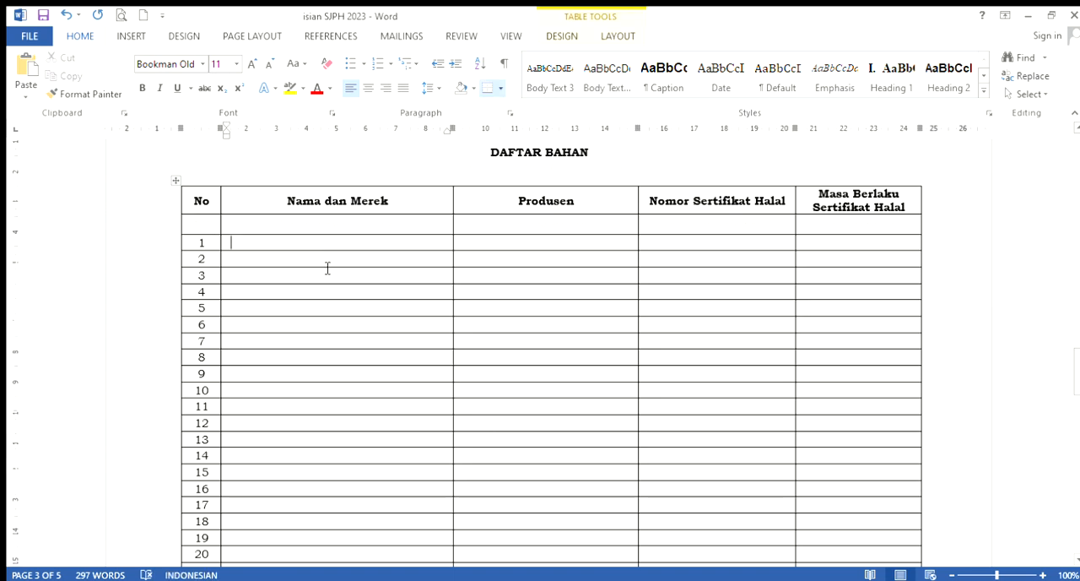
text(Baks)
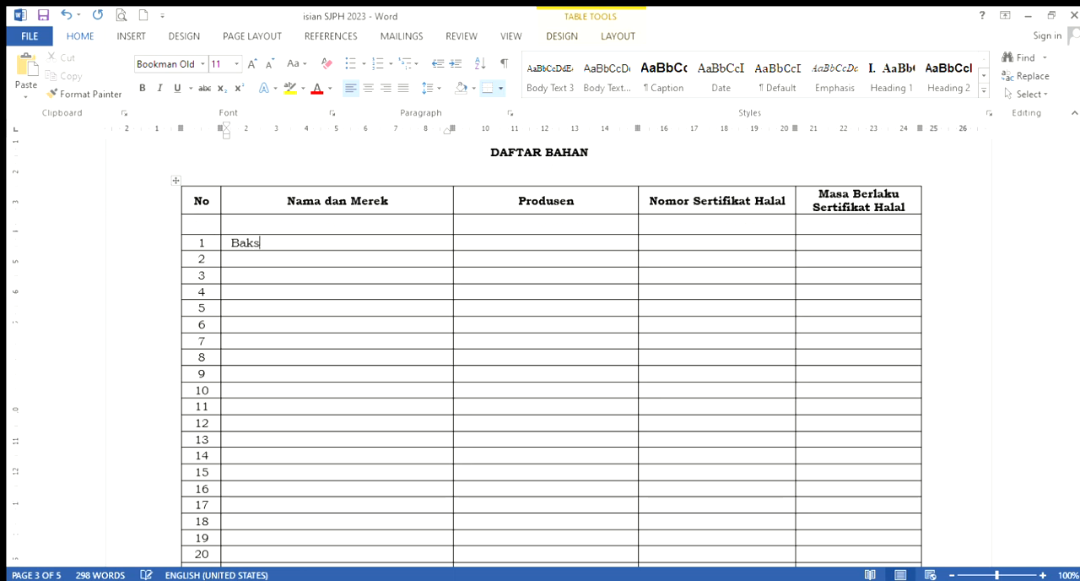
text(o Ikan merk)
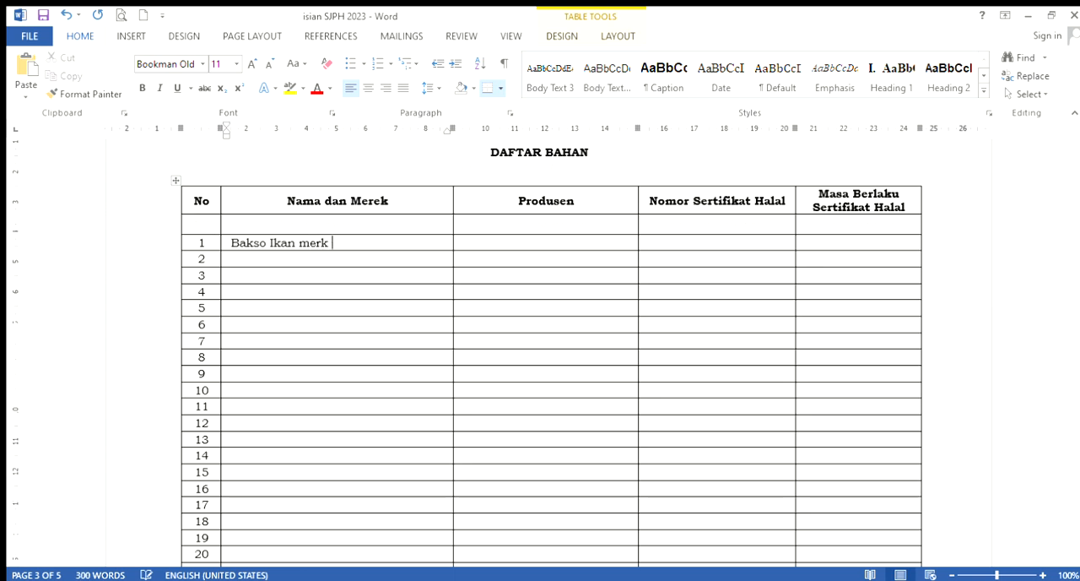
text( daeng haji)
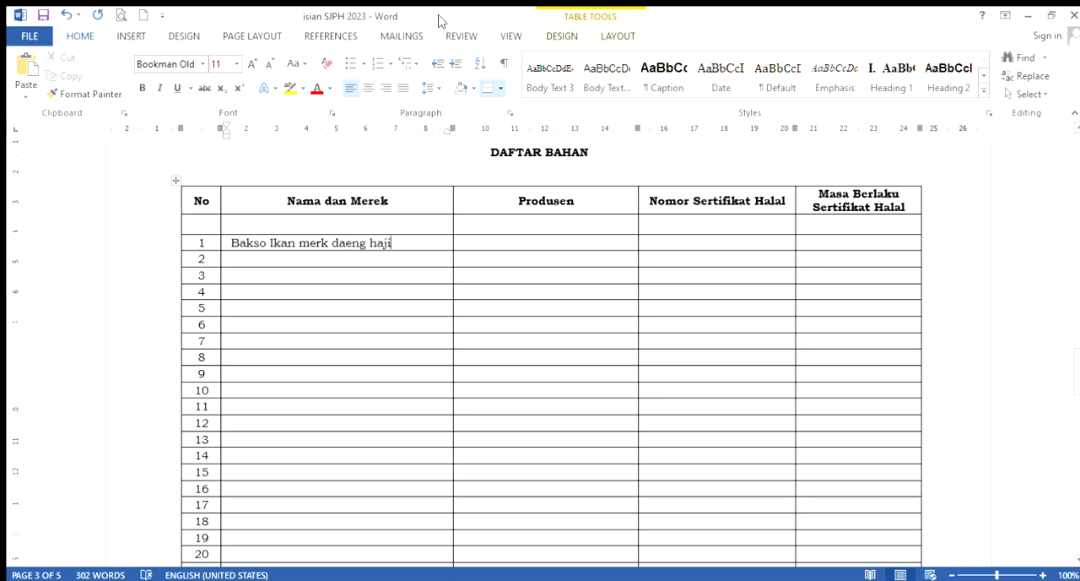
Fill in the Produsen of ingredient 1 with the placeholder company name "PT. ..sefasdsffgtewrasdsa"
click(505, 248)
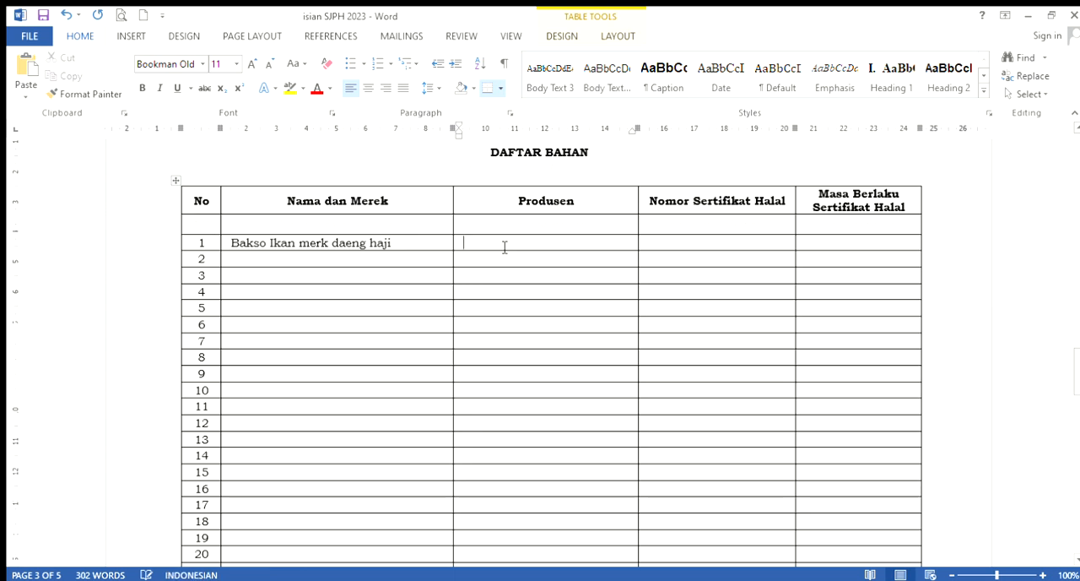
text(PT)
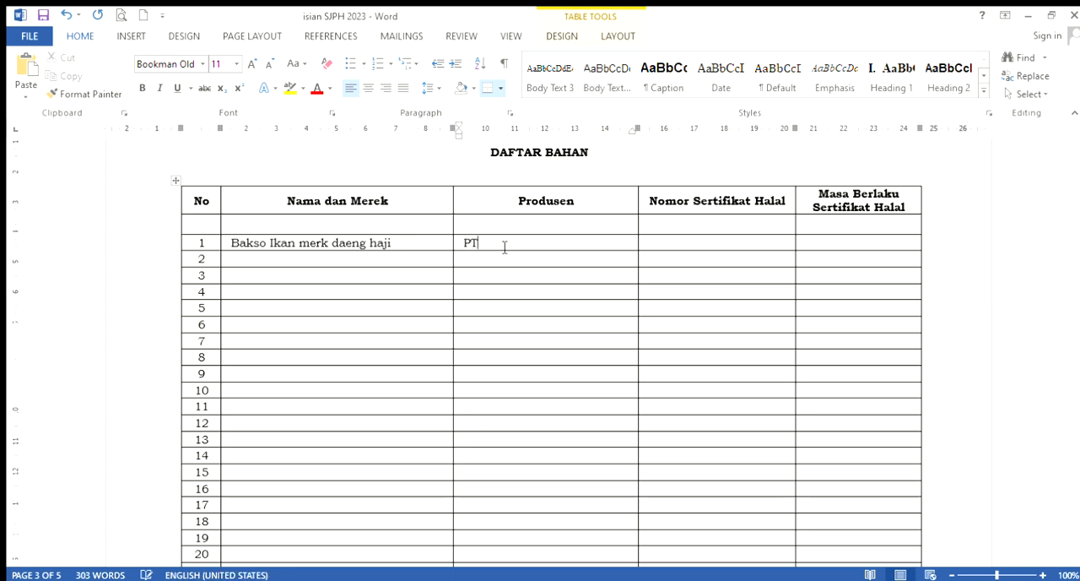
text(. . sefasdsffgtewrasdsa)
Enter a sample halal certificate number for ingredient 1 under Nomor Sertifikat Halal
click(714, 246)
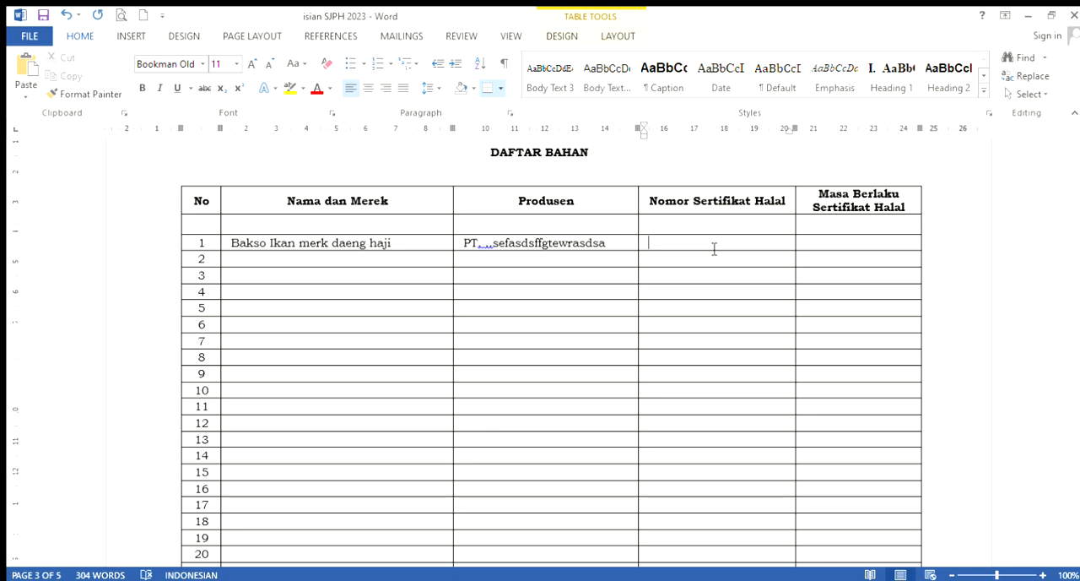
click(714, 249)
text(7676)
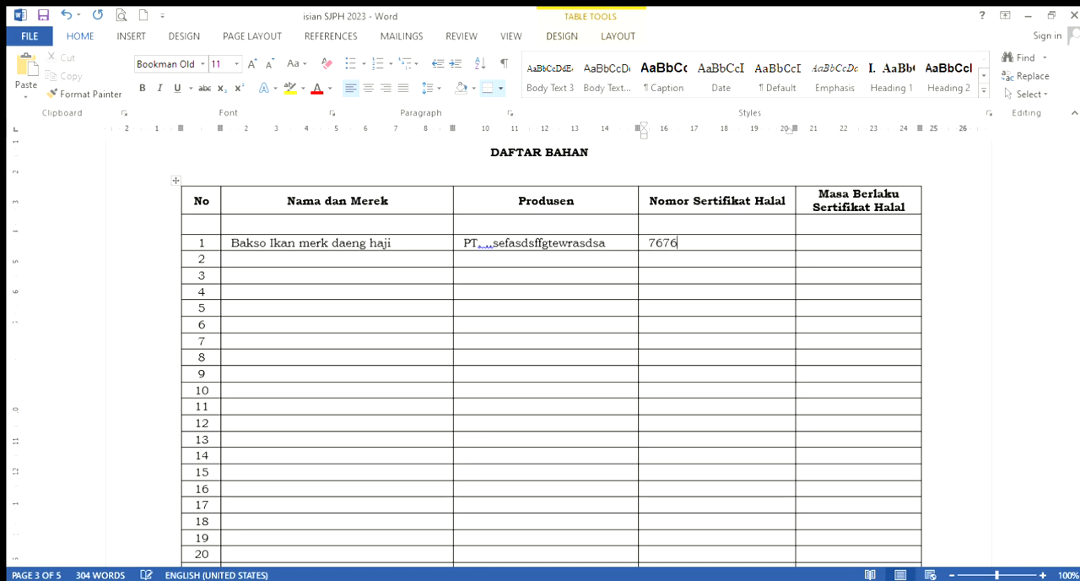
text(4354668797745)
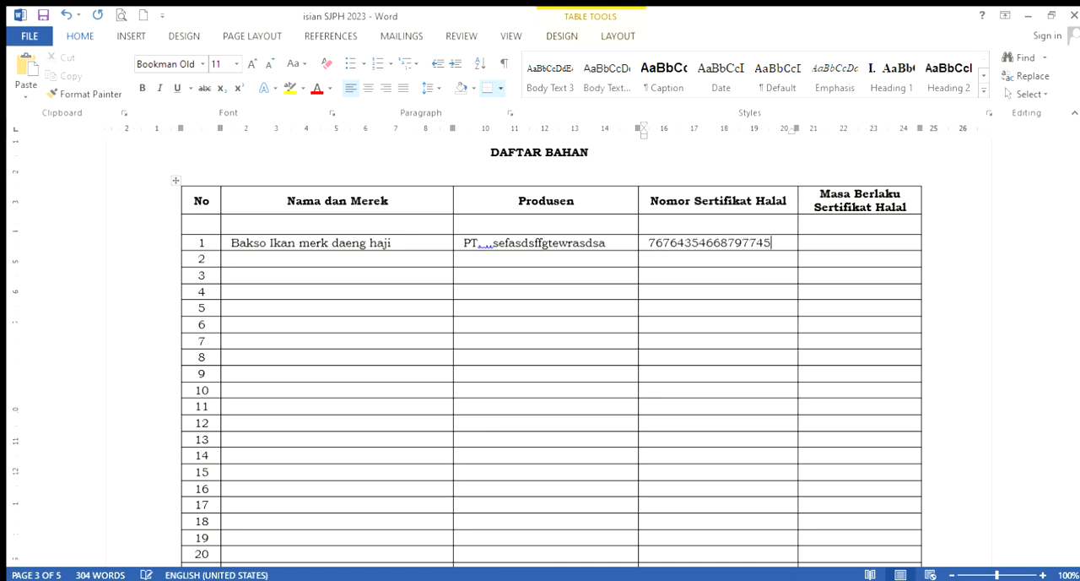
Set the Masa Berlaku Sertifikat Halal of ingredient 1 to "24 oktober 2026"
click(878, 246)
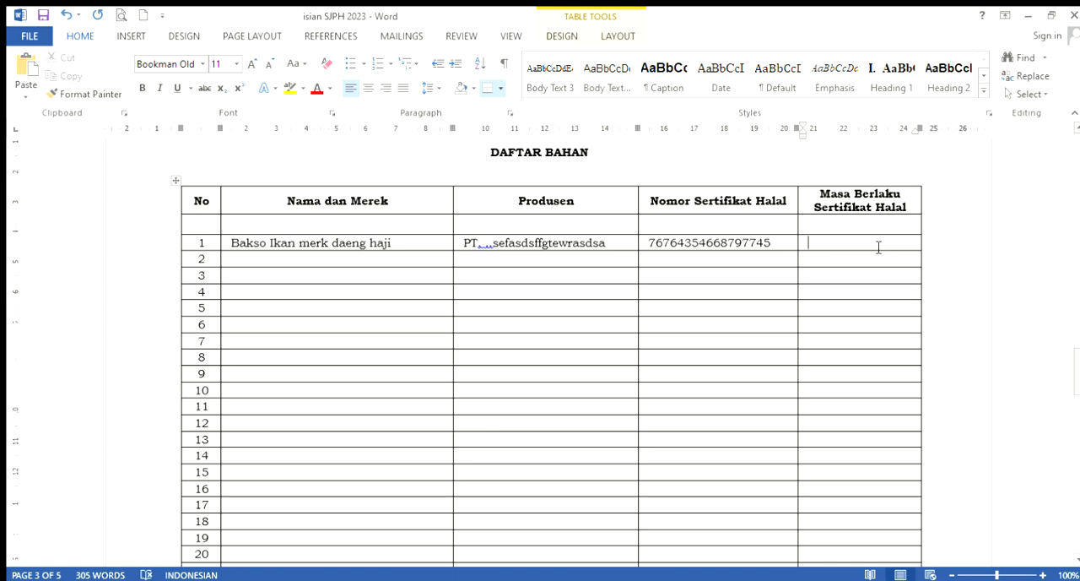
text(24 o)
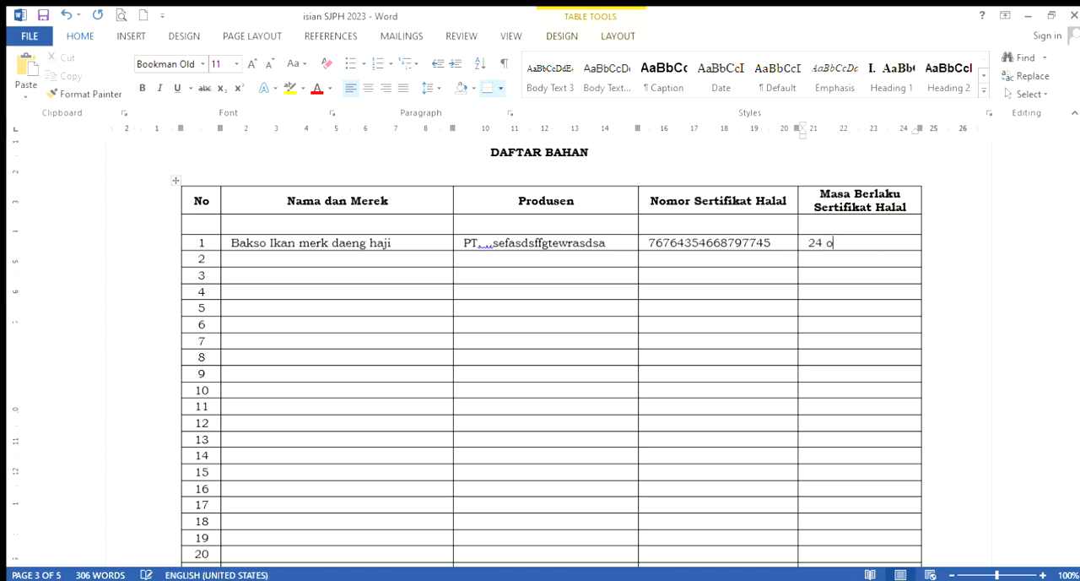
text(ktober 2026)
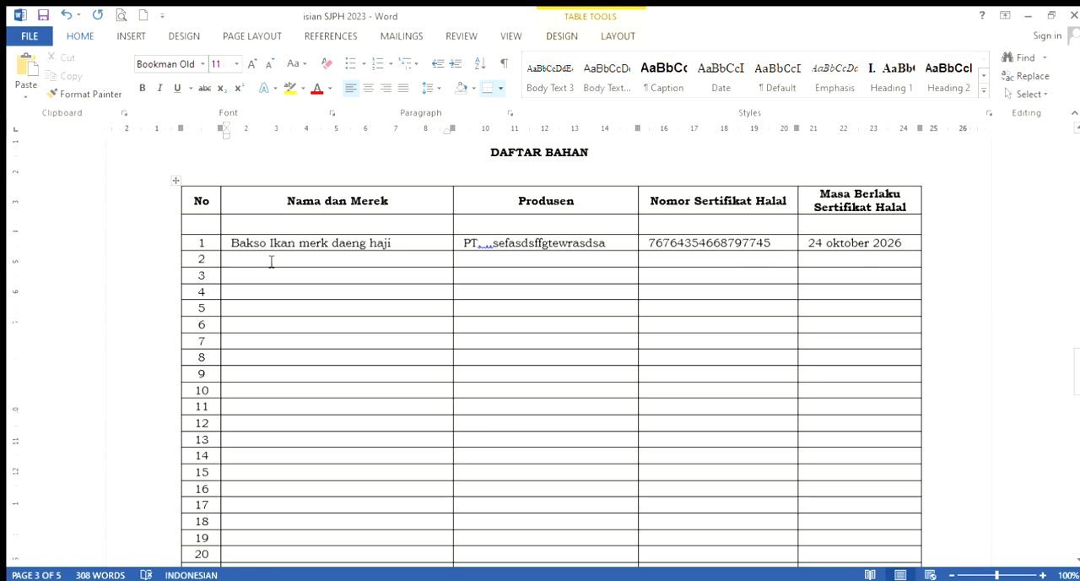
Enter "Minyak Goreng merk sunco, filma...." as Nama dan Merek in row 2 of the ingredient table
text(Mi)
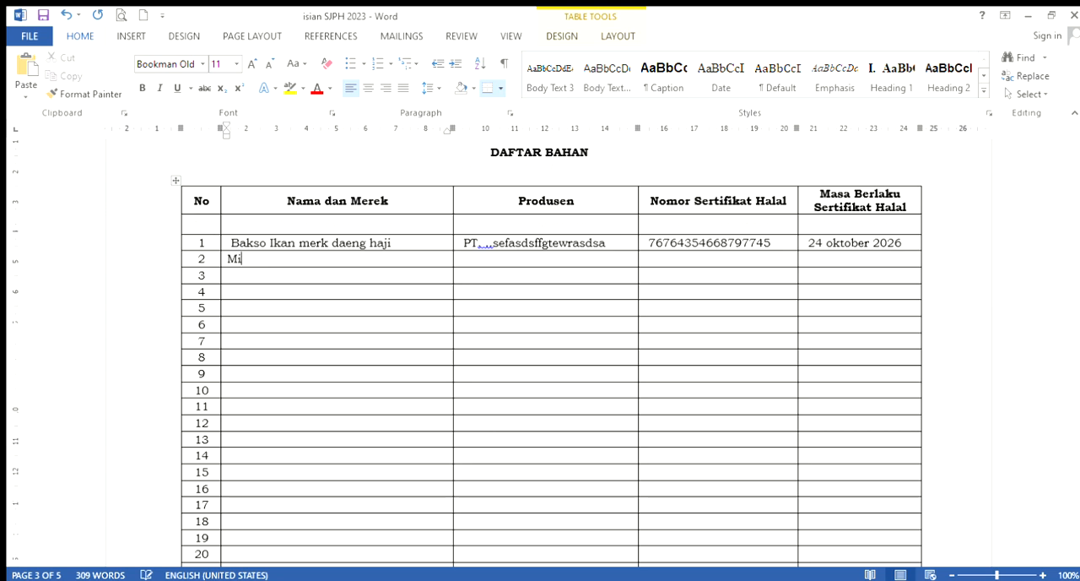
text(nyak Goreng mer)
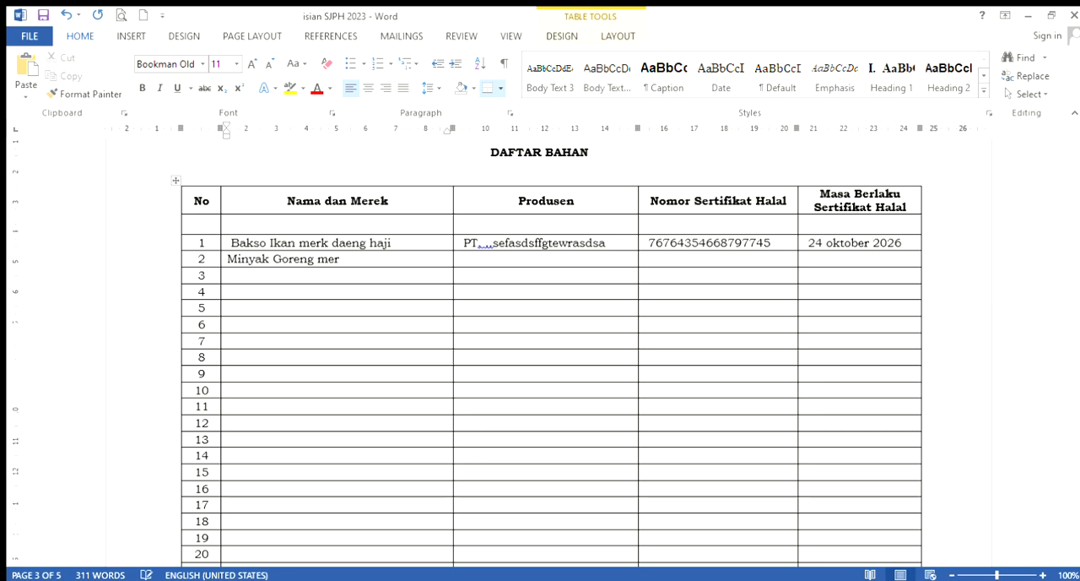
text(k sunco, filma....)
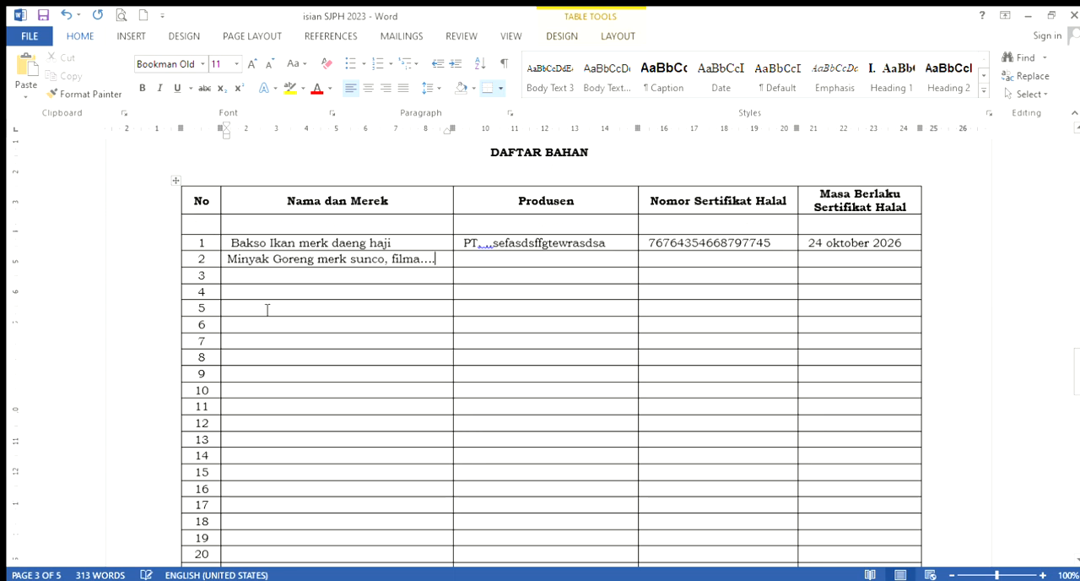
Shorten the Nama dan Merek entry in row 2 of the ingredient table to "Minyak Goreng merk sunco"
key(BackSpace)
key(BackSpace)
key(BackSpace)
key(BackSpace)
key(BackSpace)
key(BackSpace)
key(BackSpace)
key(BackSpace)
Fill in row 3 with "Bawang merah", Produsen "petani", and "-" for both the halal certificate number and its validity
click(314, 280)
click(316, 299)
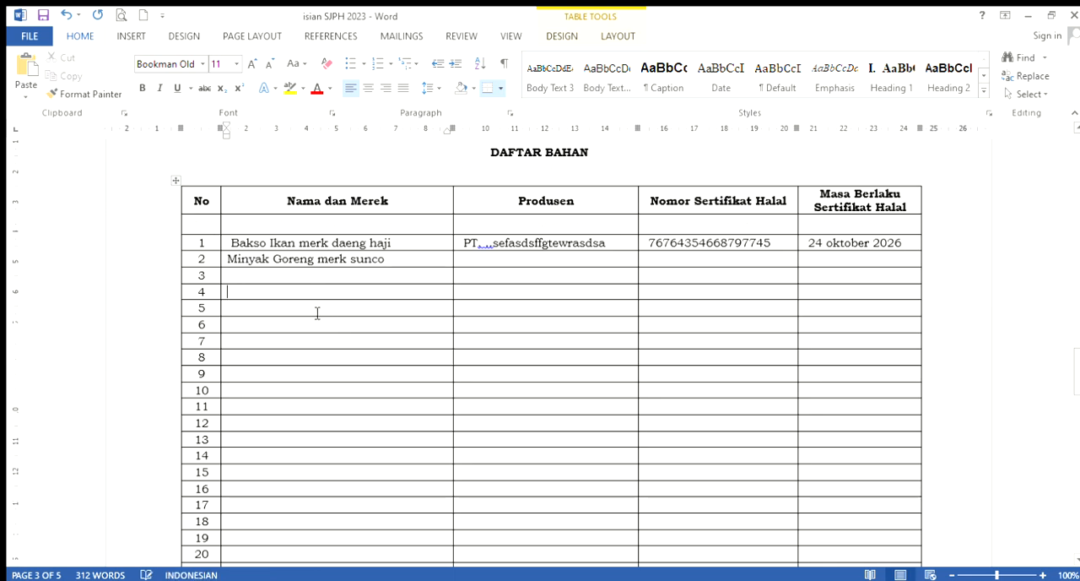
click(301, 282)
text(B)
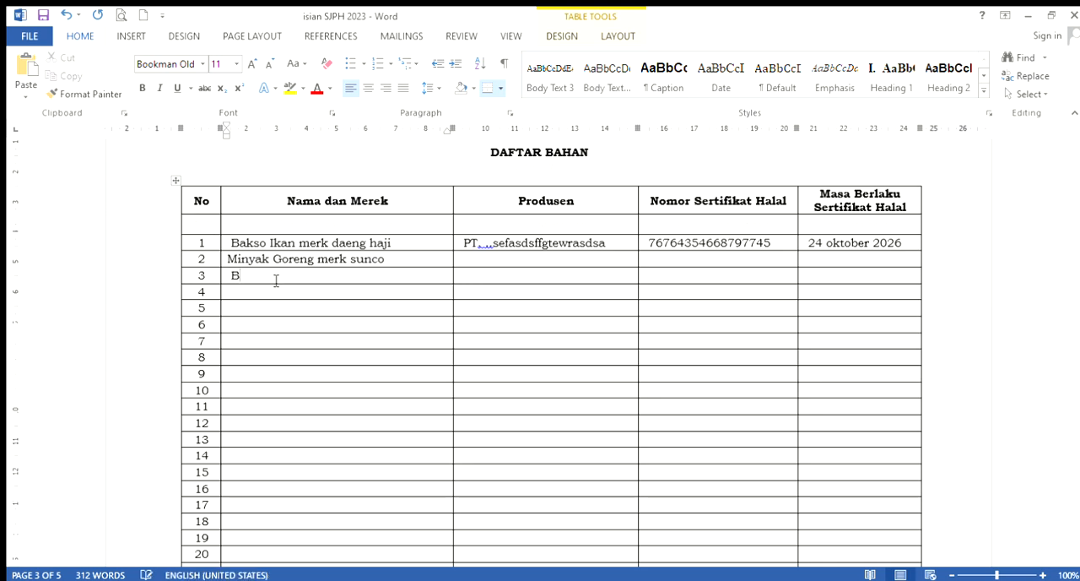
text(awang merah)
text(petani)
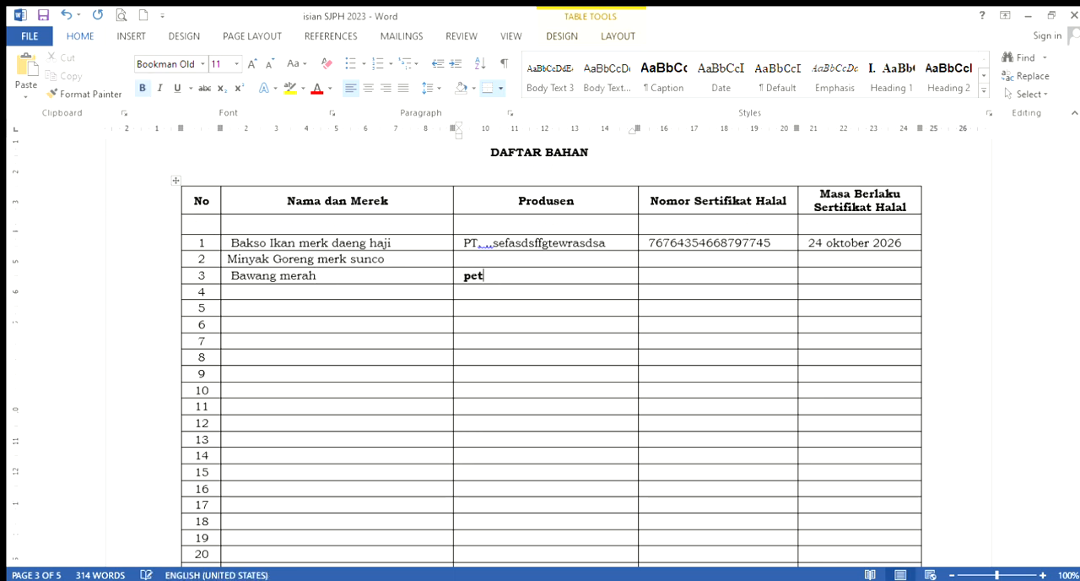
click(716, 280)
text(-)
click(834, 280)
text(-)
Enter "Daun jeruk" as Nama dan Merek in row 4 of the ingredient table
click(303, 294)
text(d)
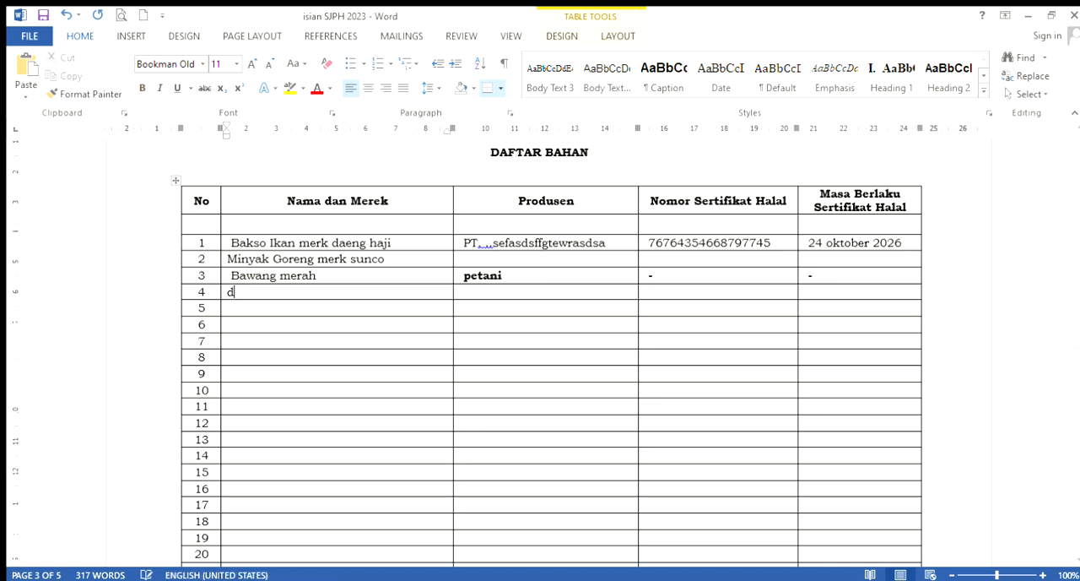
text(aun jeruk)
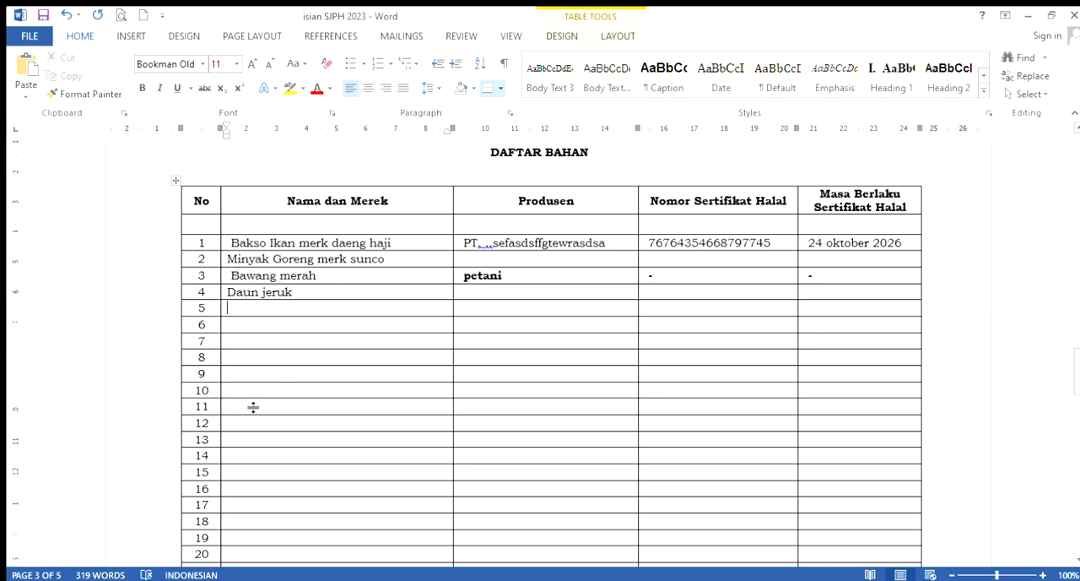
Fill in row 9 with "Air Murni", Produsen "Air sumur", and "-" as Nomor Sertifikat Halal
click(242, 375)
text(Air M)
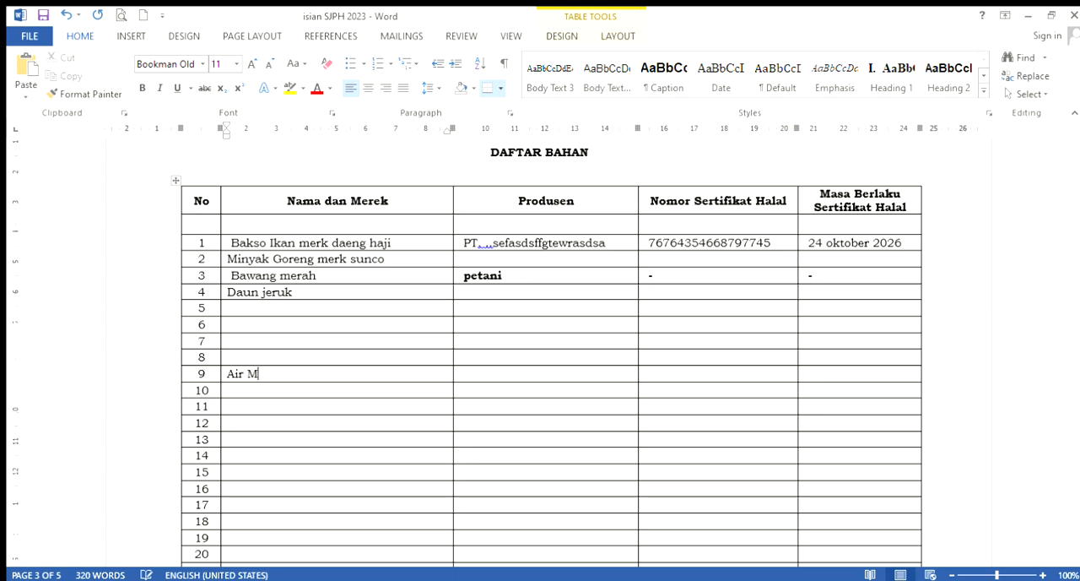
text(urni)
click(494, 380)
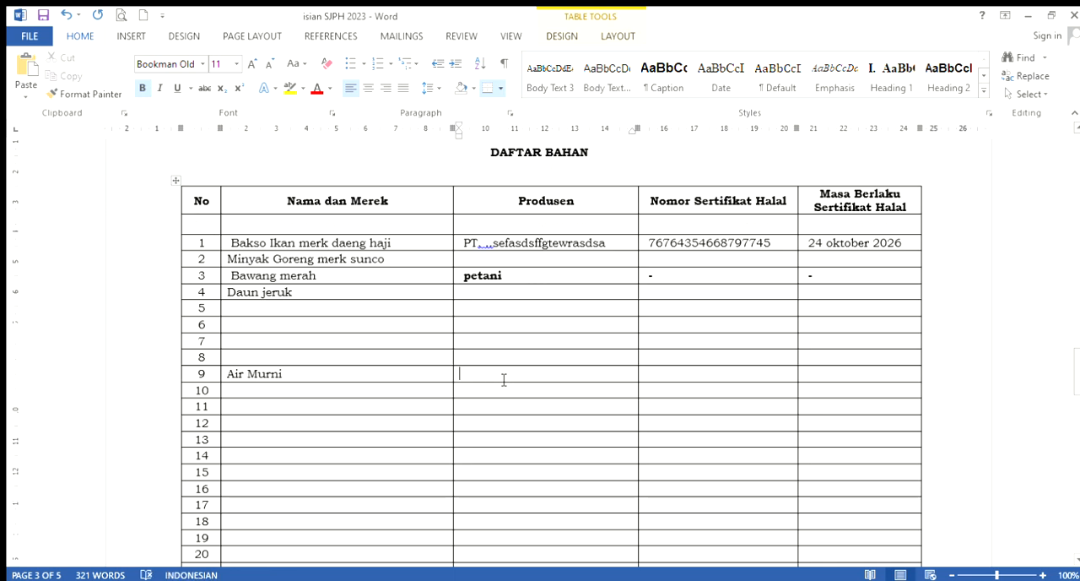
text(Air s)
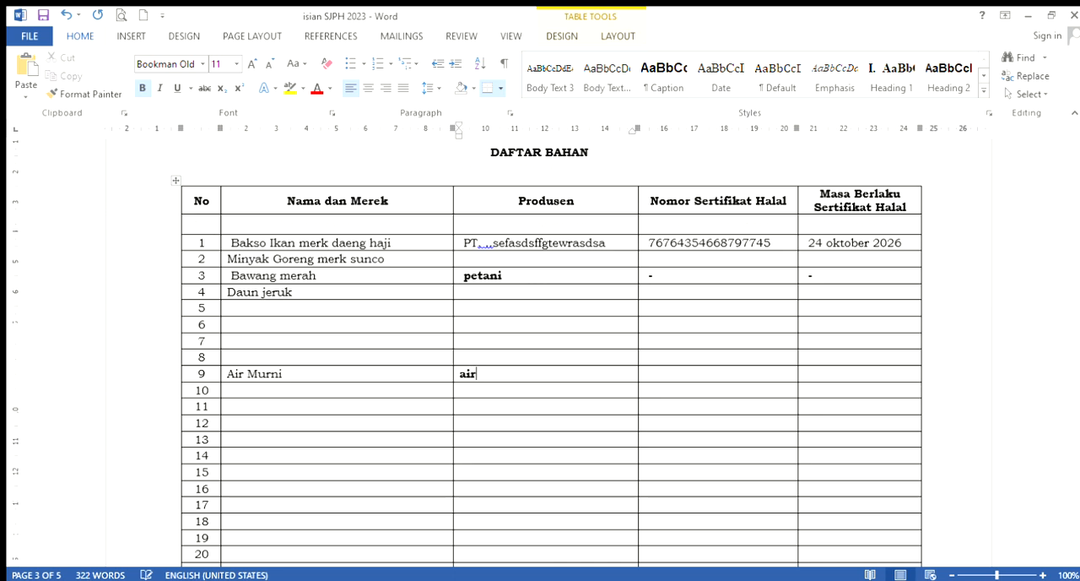
text(umur)
click(667, 384)
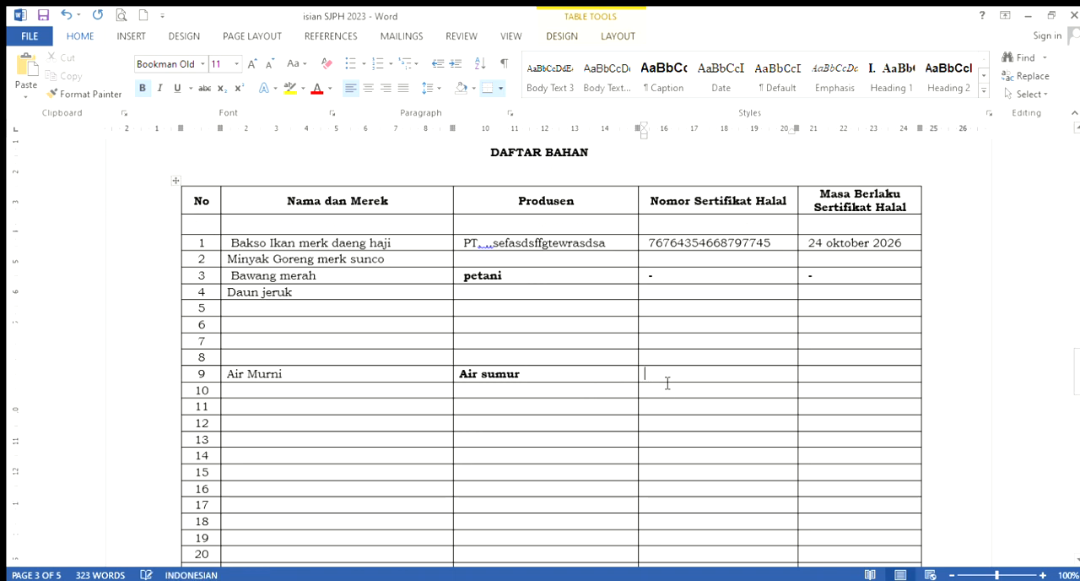
text(-)
Fill in row 10 with Produsen "pdam", a sample halal certificate number, and the placeholder validity "43ty7664"
click(474, 393)
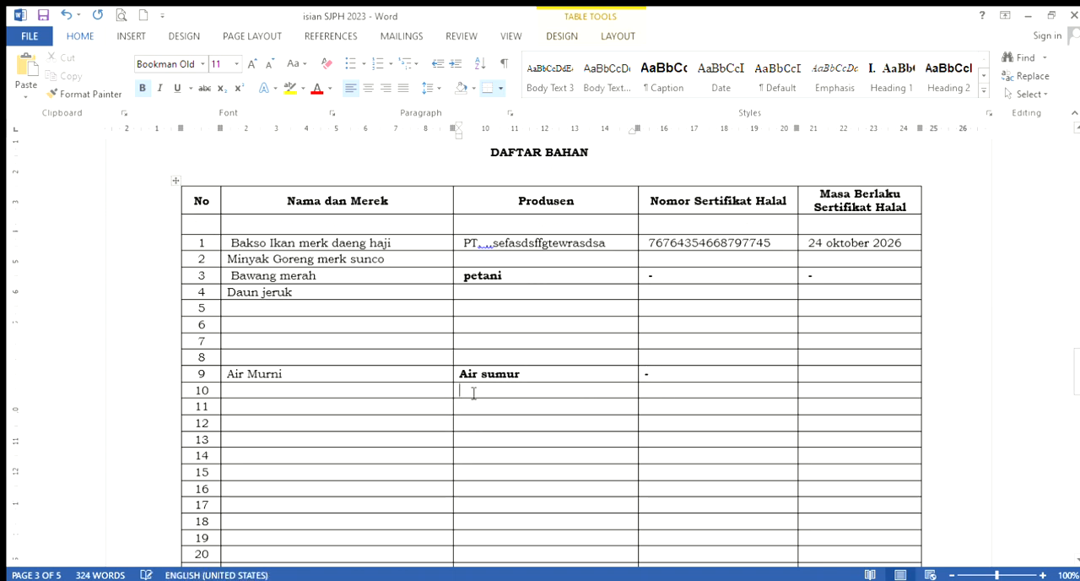
text(pdam)
click(667, 393)
text(85734534577)
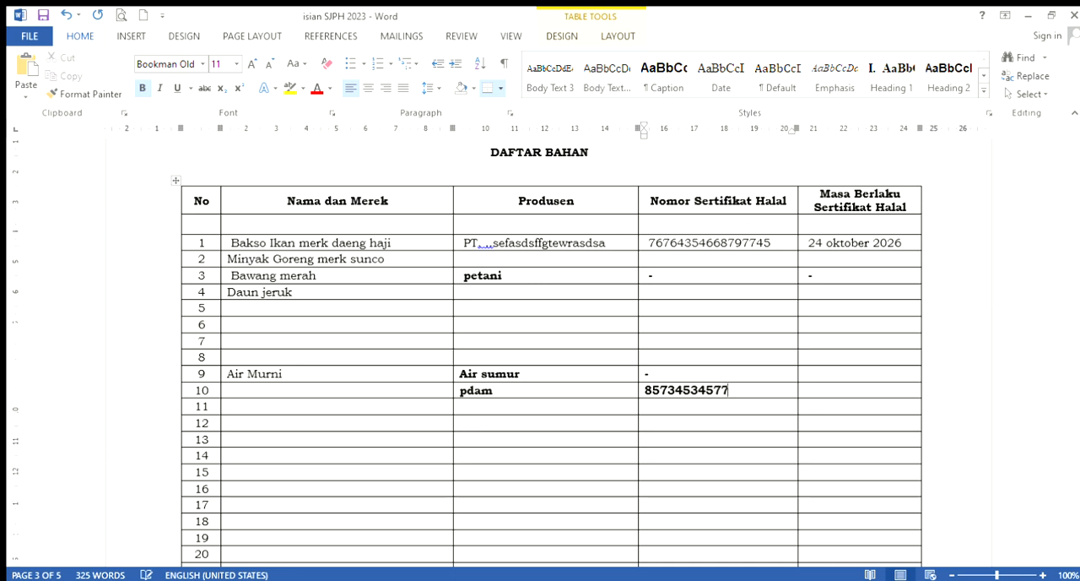
text(9657435)
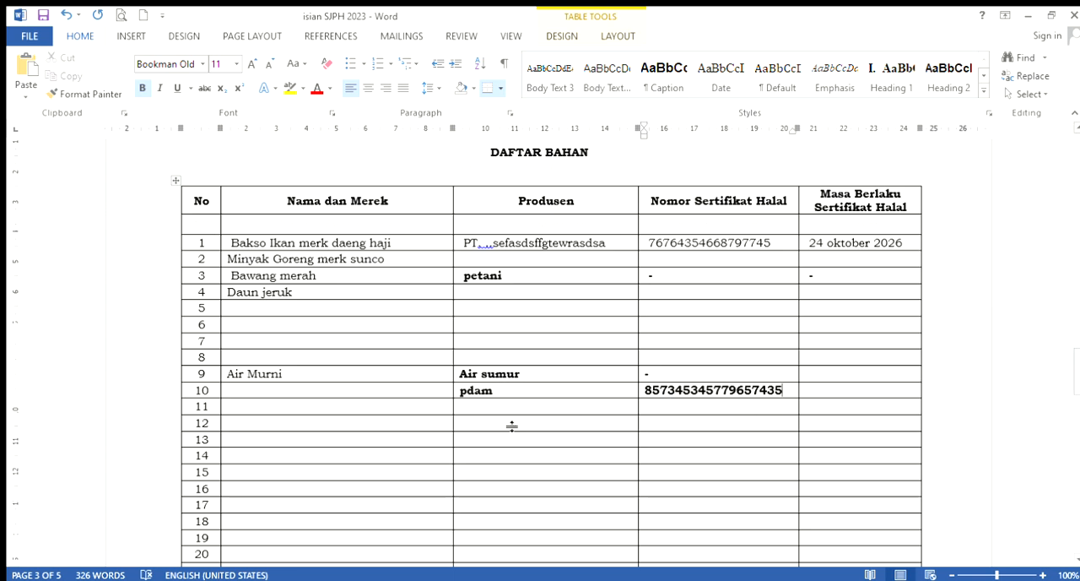
click(846, 394)
text(43ty7664)
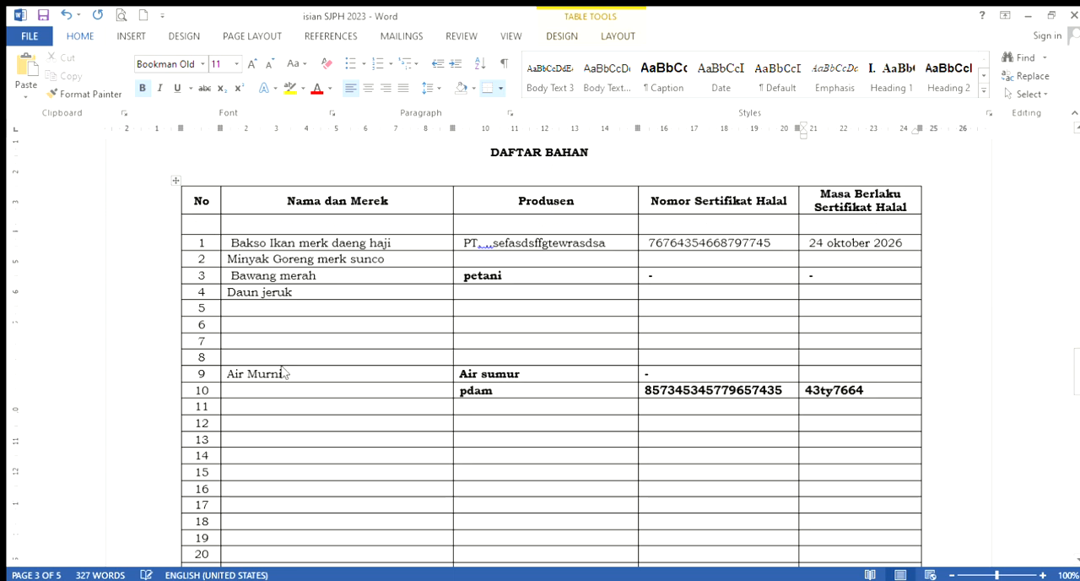
Enter "Sunlight" as Nama dan Merek and "Pt. unilever" as Produsen in row 11
click(256, 411)
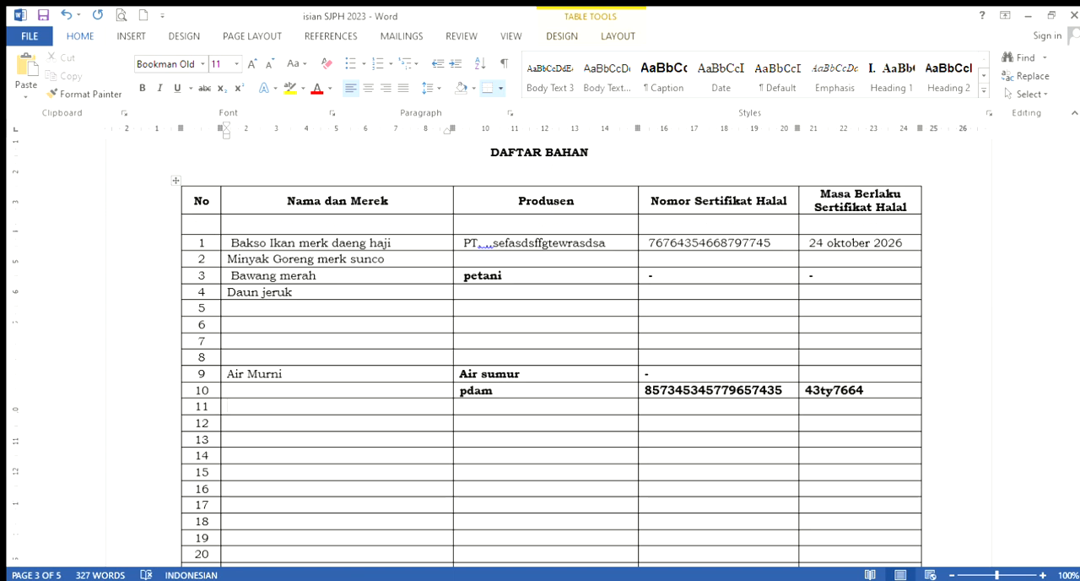
text(Sunligh)
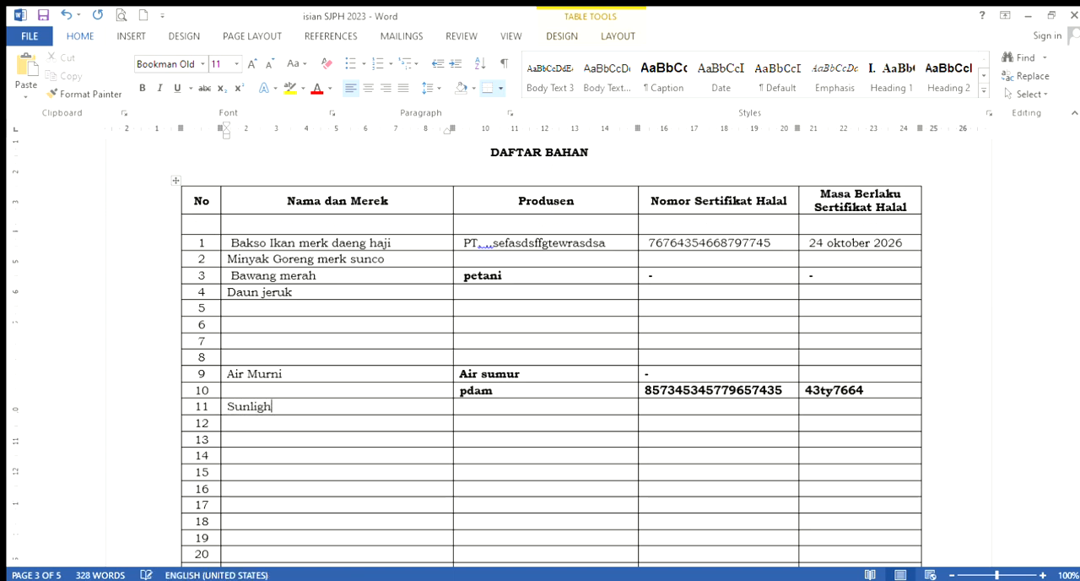
text(t)
click(485, 411)
text(Pt. u)
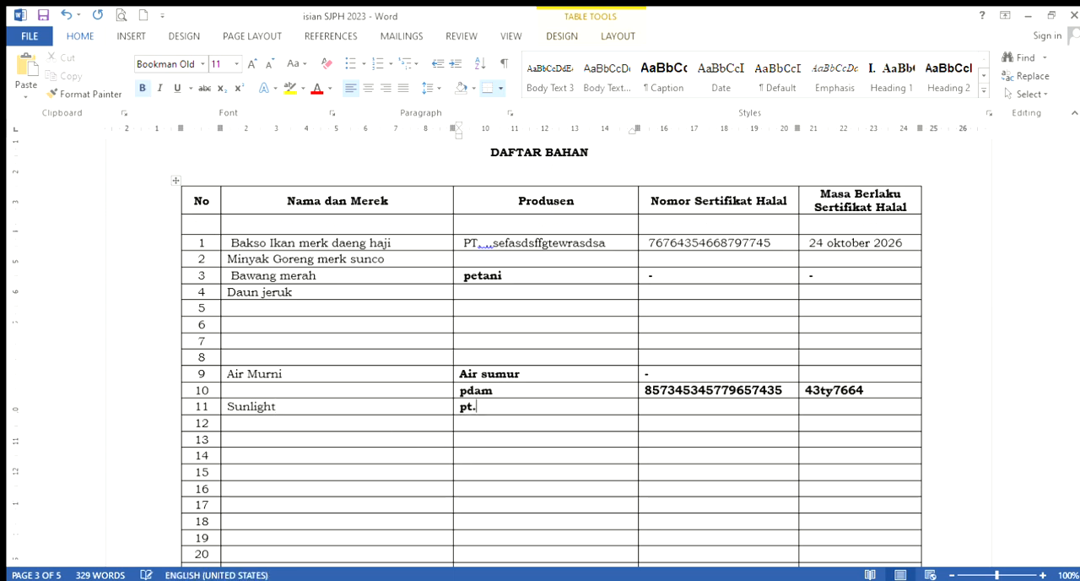
text(nilever)
click(727, 407)
text(68654)
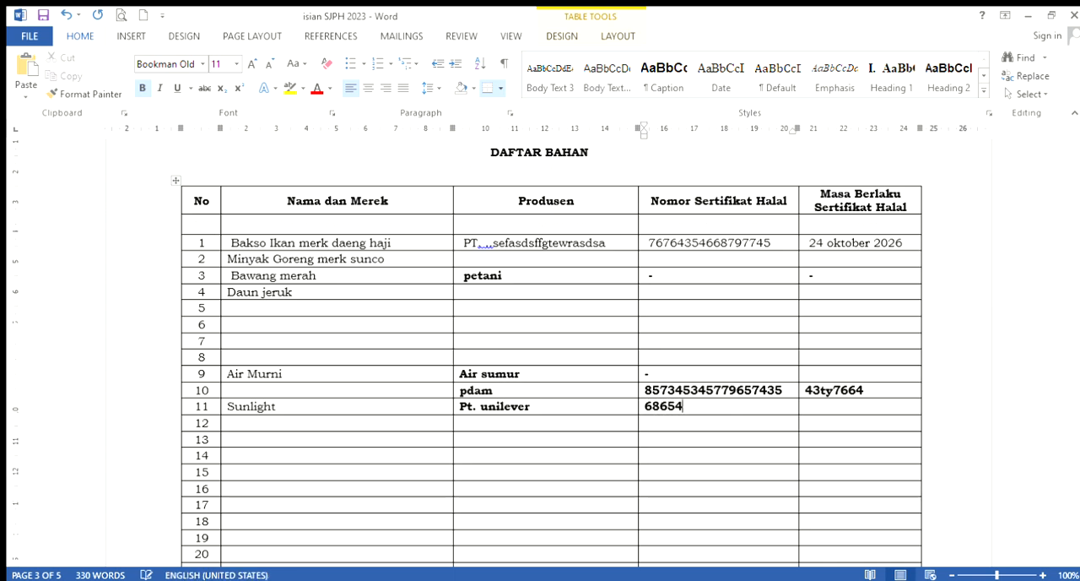
text(35456568765)
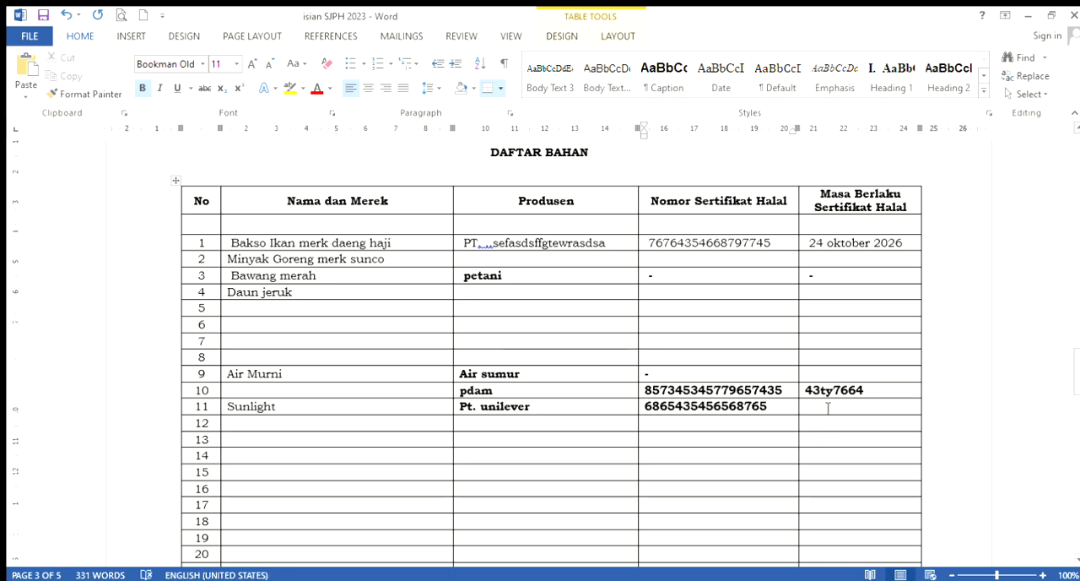
click(828, 408)
text(85664565465)
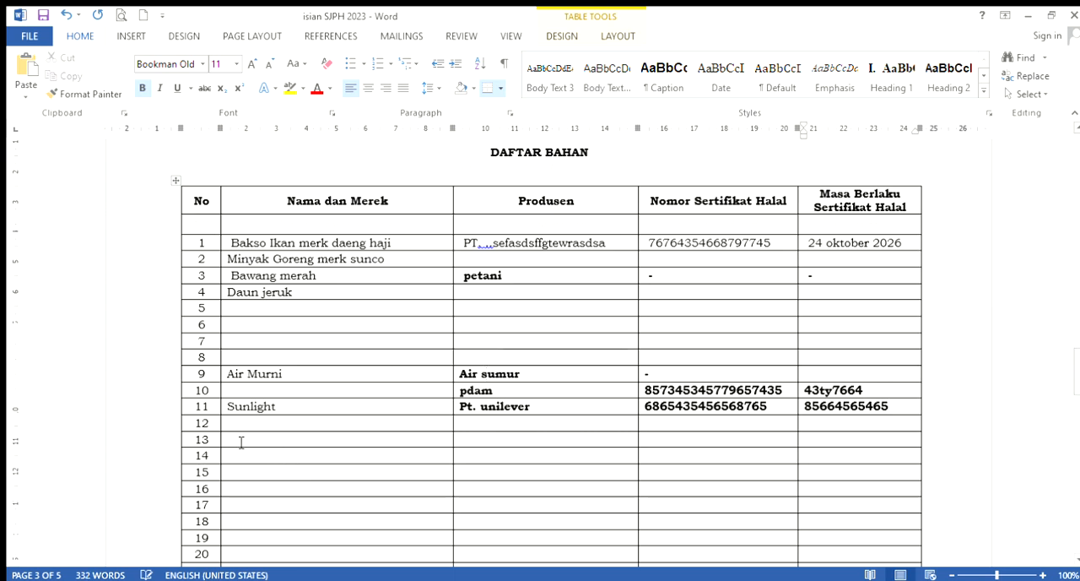
Enter the group labels "Cleaning agent" in row 8 and "kemasan" in row 14 under Nama dan Merek
click(243, 361)
text(Clean)
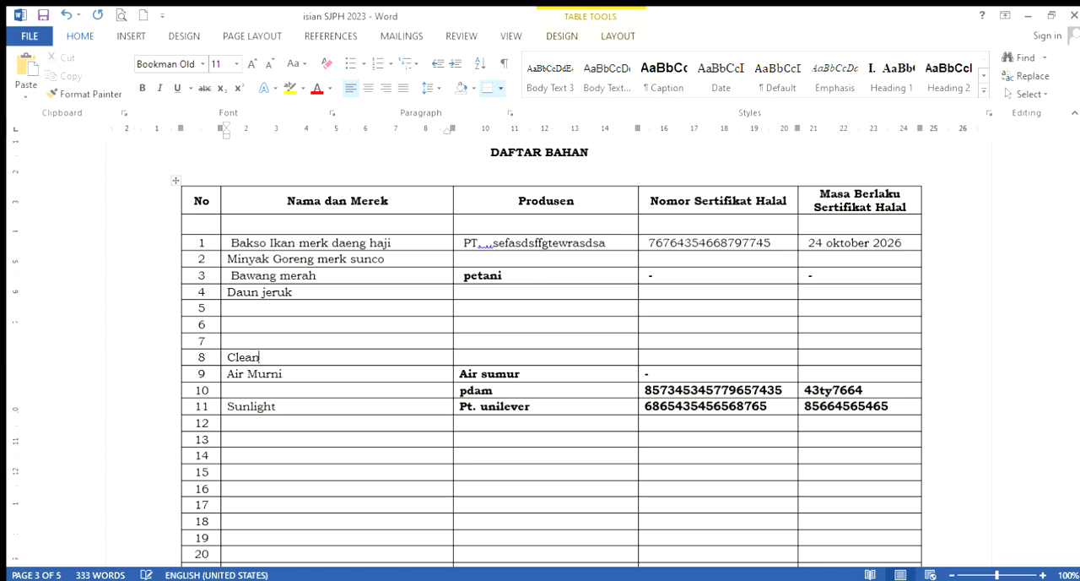
text(ing agent)
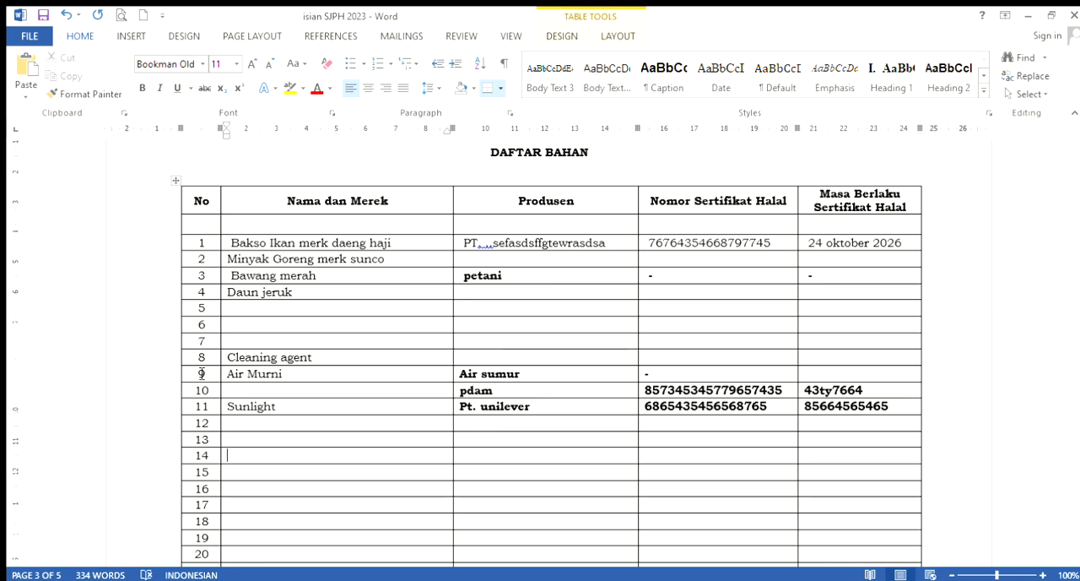
text(kemasan)
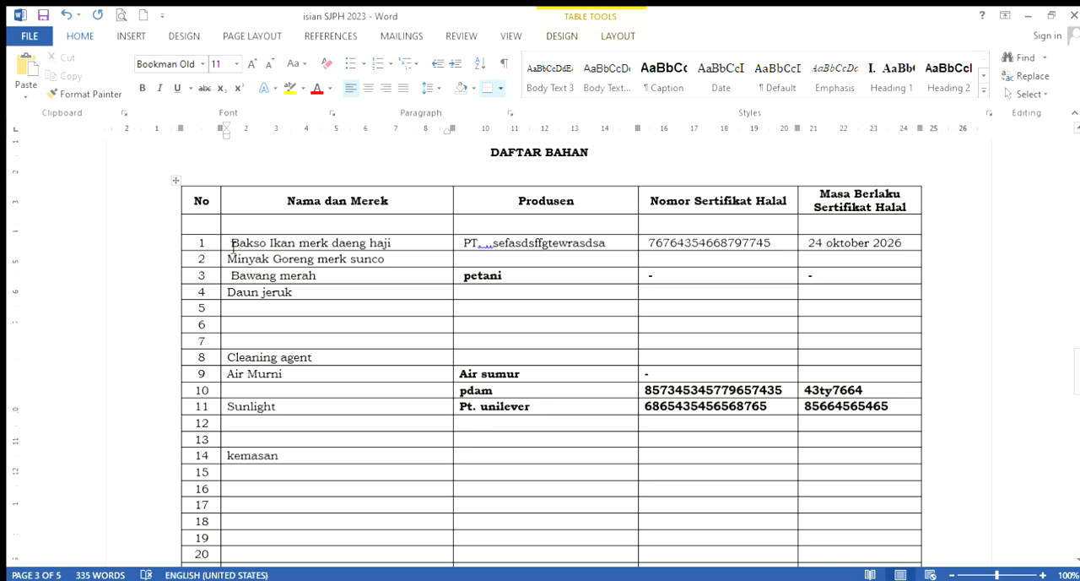
Insert an empty table row directly above ingredient 1
drag(232, 243, 238, 292)
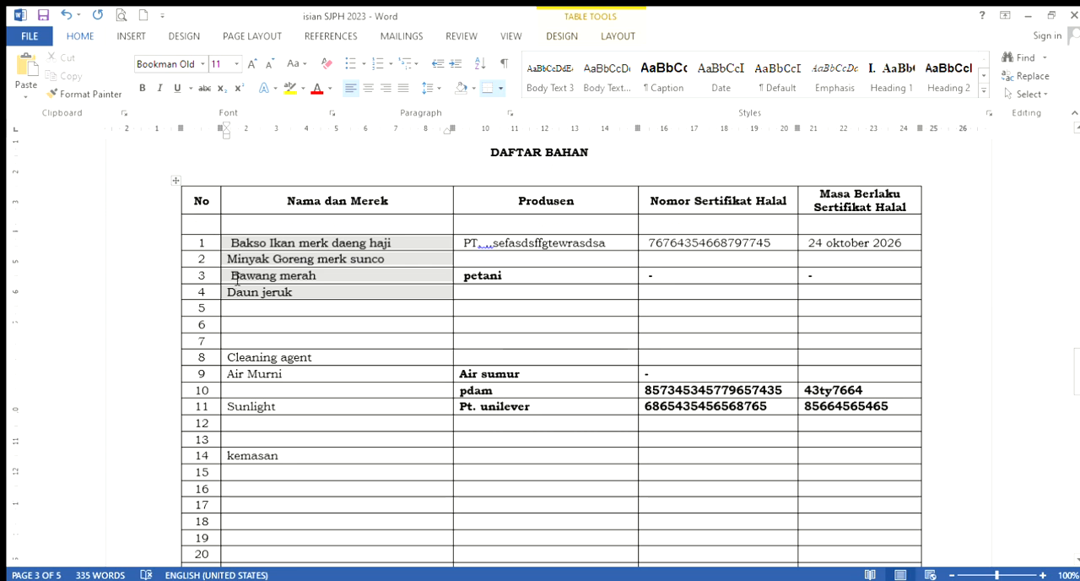
click(173, 224)
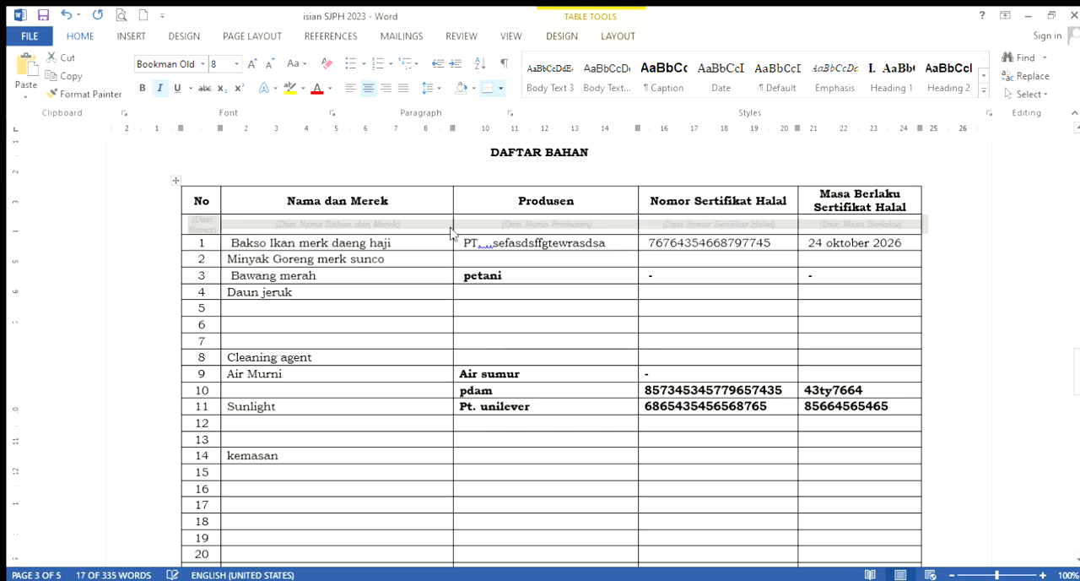
key(Delete)
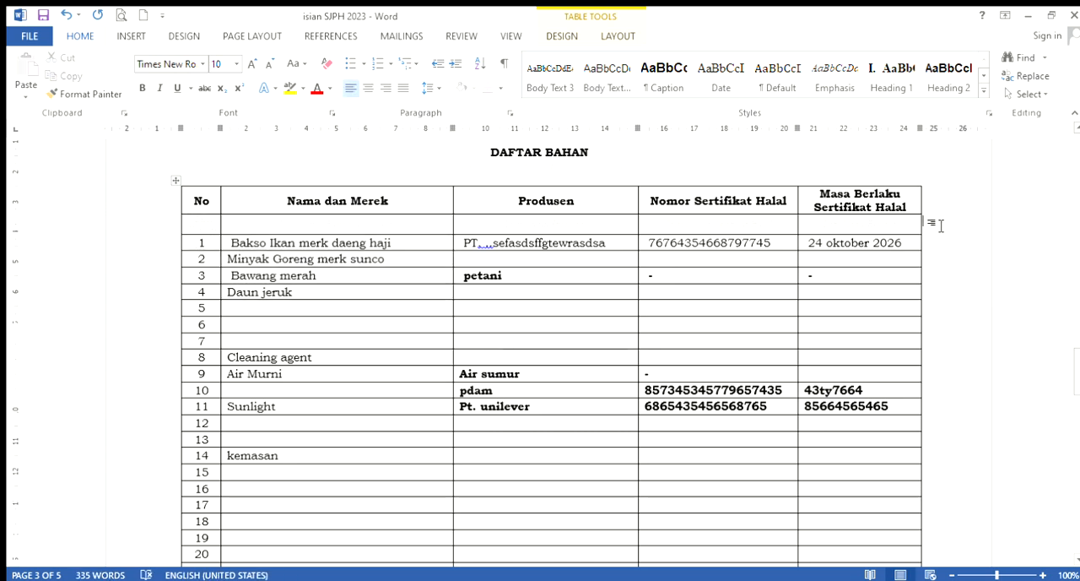
key(Return)
Add the left-aligned label "Bahan" above ingredient 1 under Nama dan Merek, in bold black 12 pt text
click(284, 247)
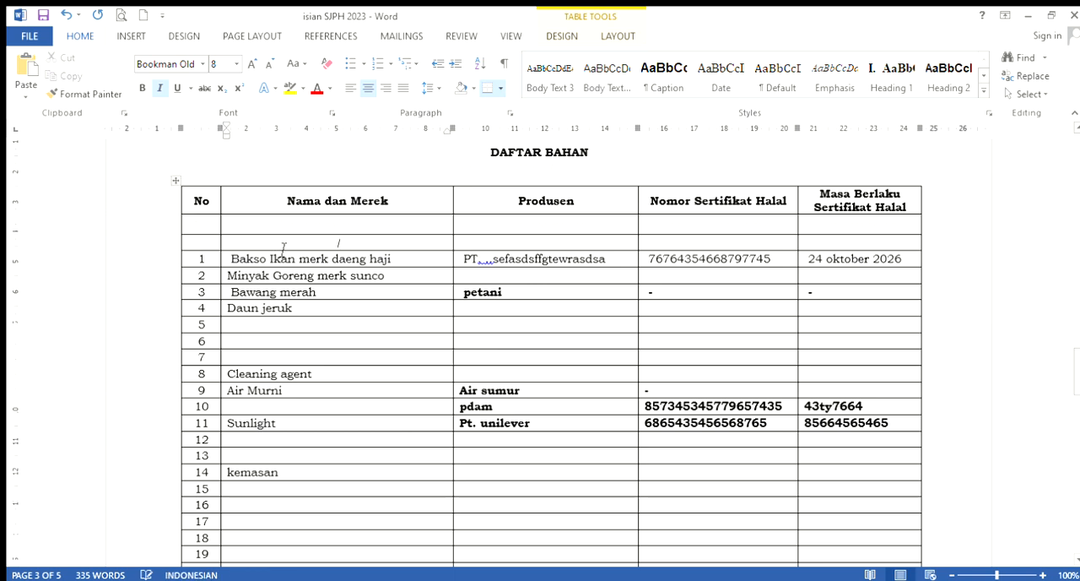
click(350, 88)
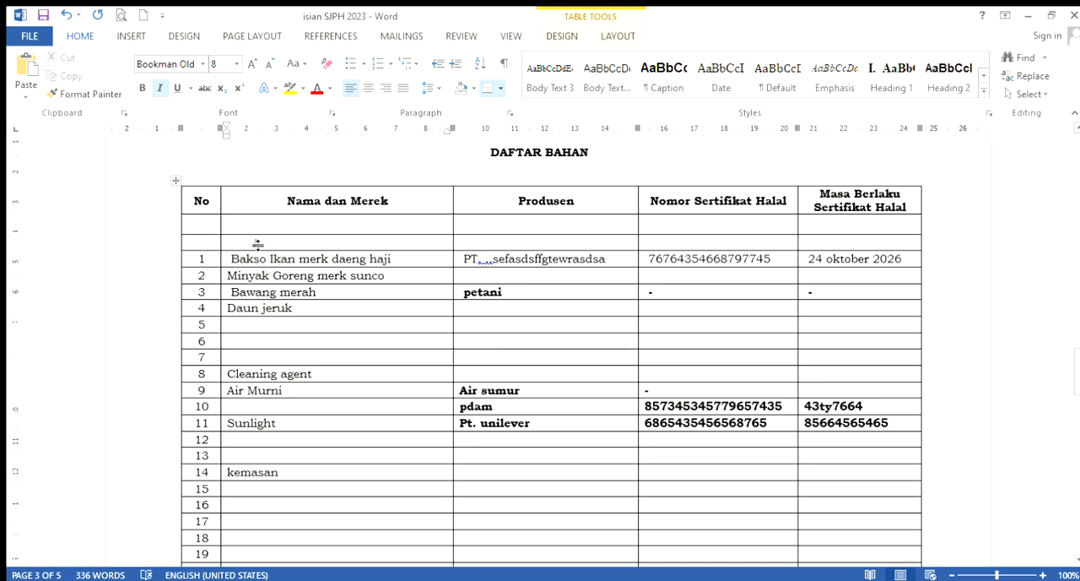
drag(254, 244, 227, 244)
click(140, 89)
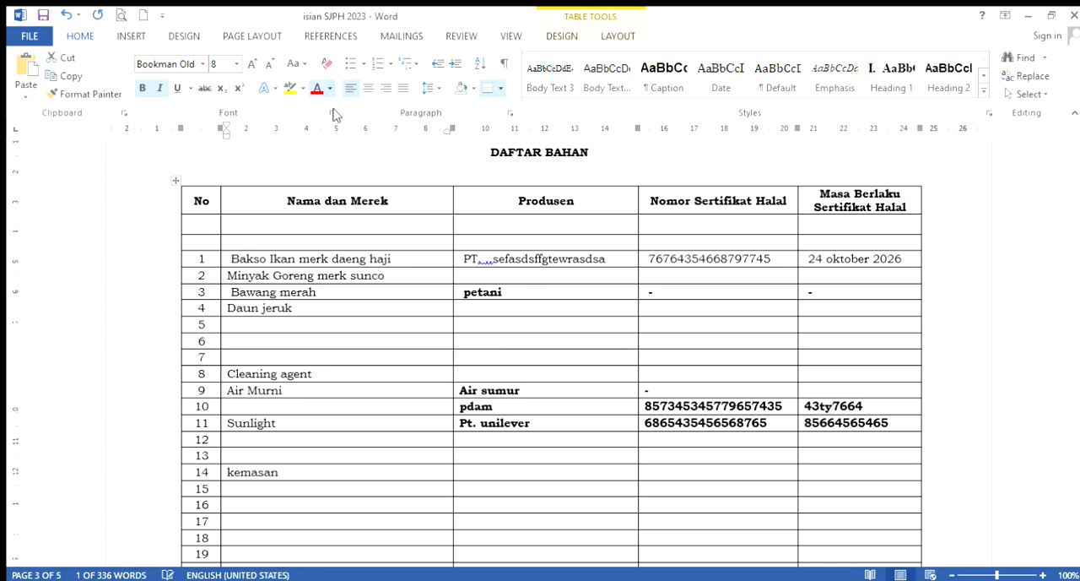
click(316, 112)
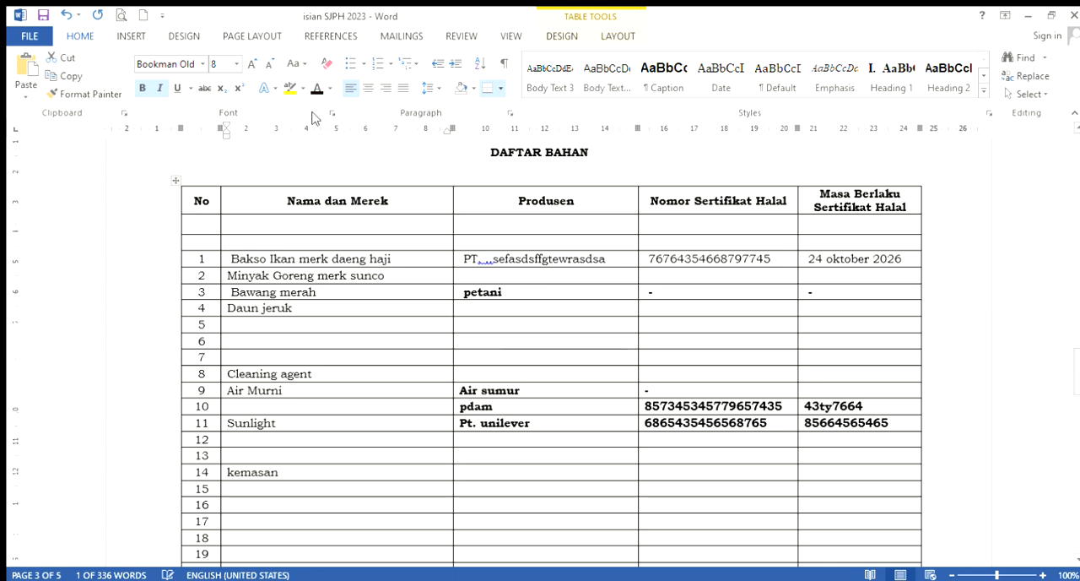
click(230, 65)
text(12)
key(Return)
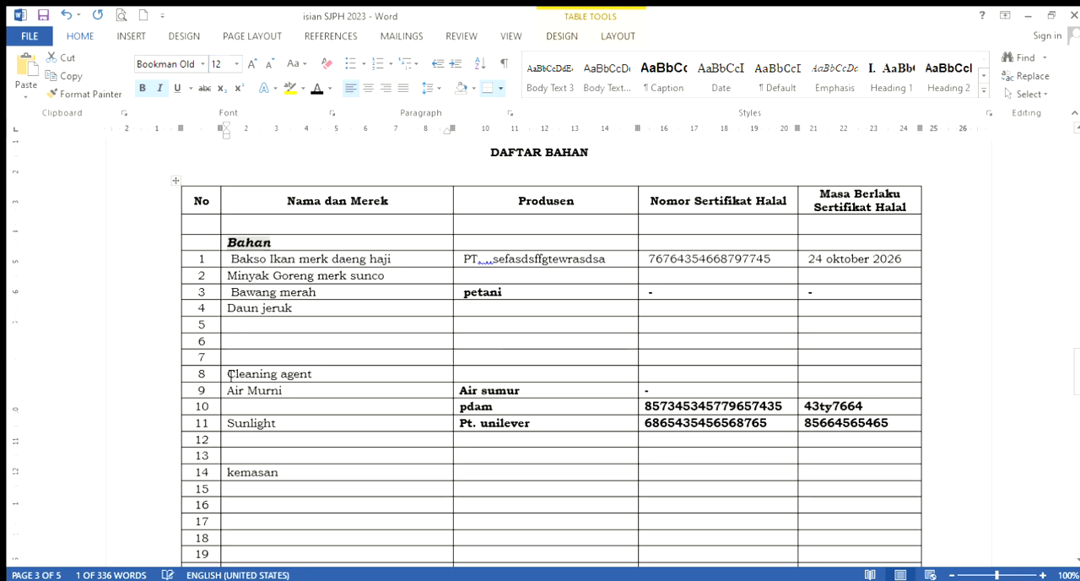
Make the group labels "Cleaning agent" in row 8 and "kemasan" in row 14 bold
drag(228, 373, 311, 379)
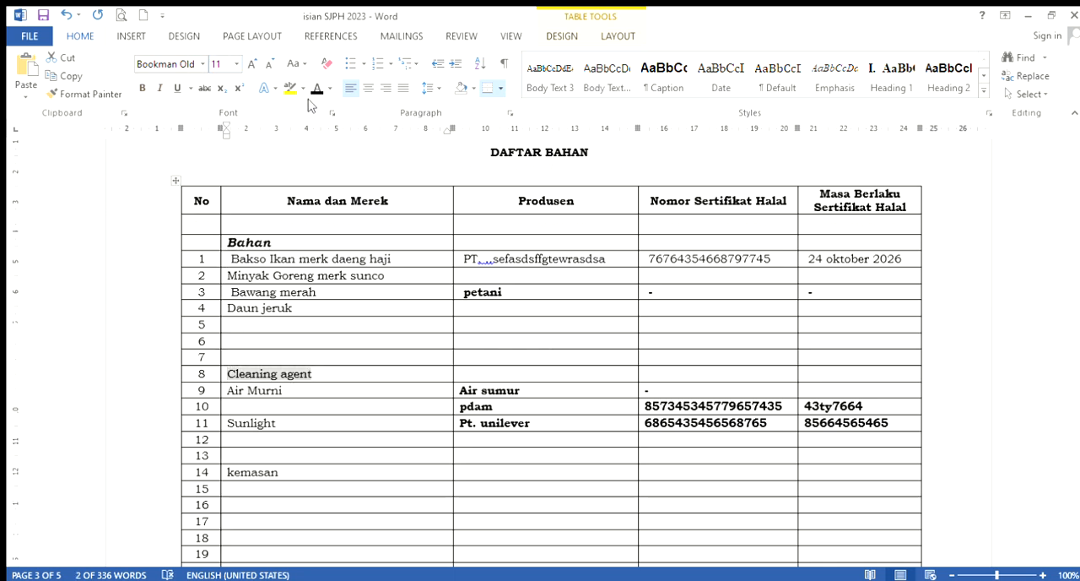
click(140, 89)
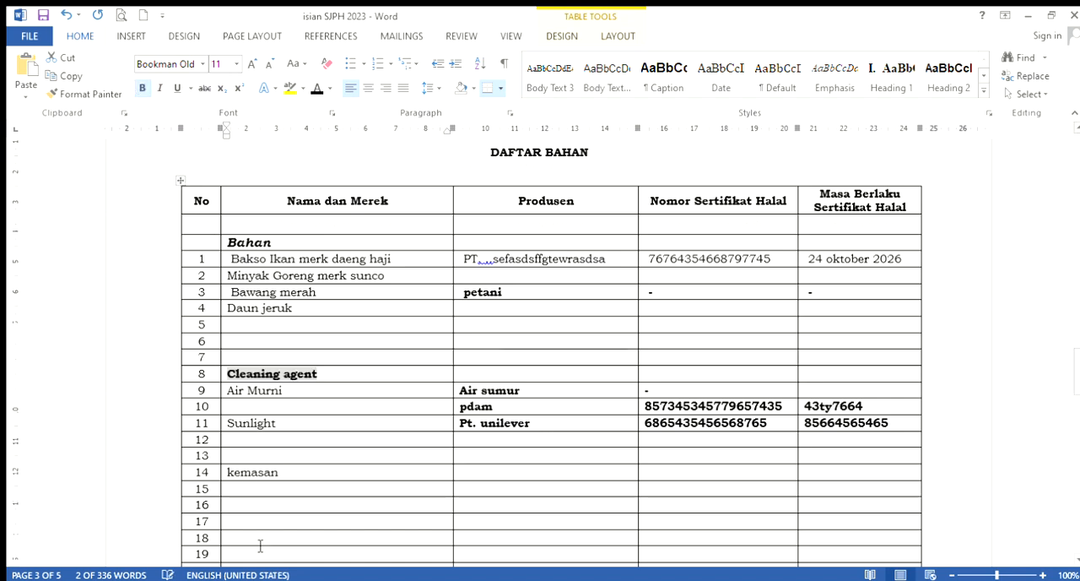
click(229, 477)
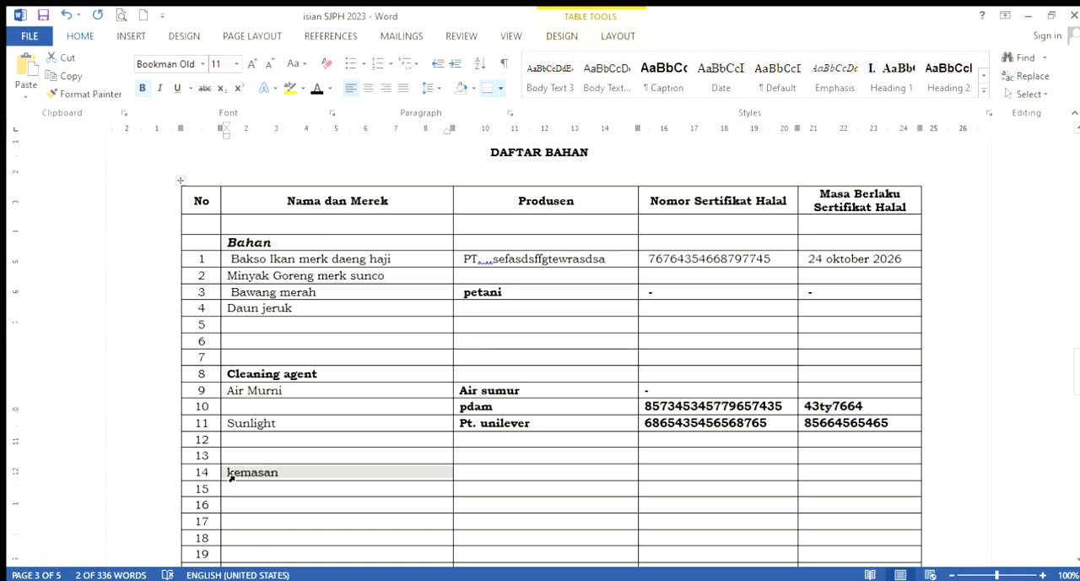
click(141, 88)
scroll(320, 342, down, 3)
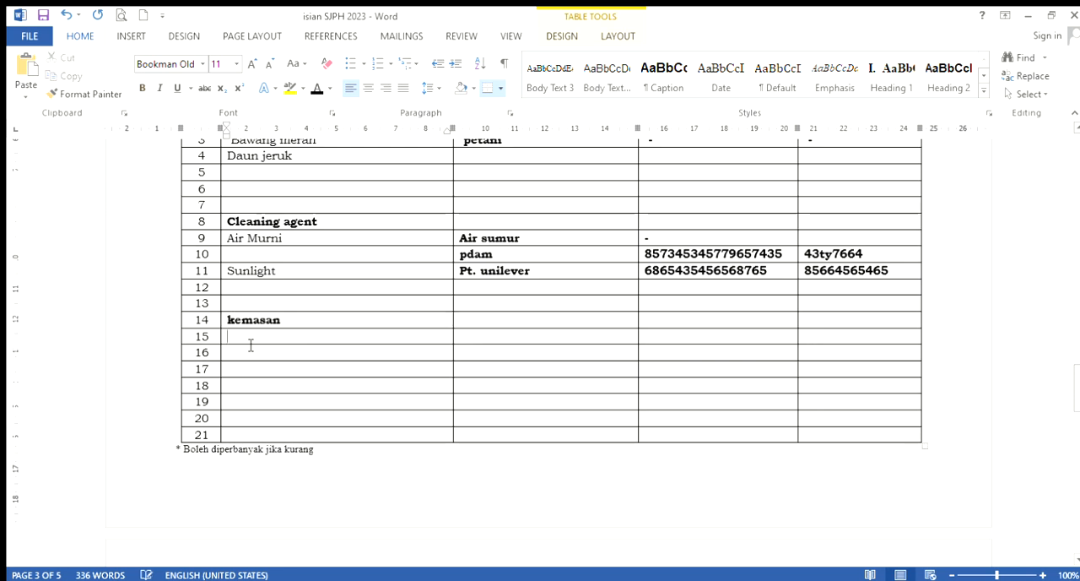
Enter "Toples plastik" in row 15 and "Alumunium foil" in row 16 under Nama dan Merek in the kemasan group
click(250, 342)
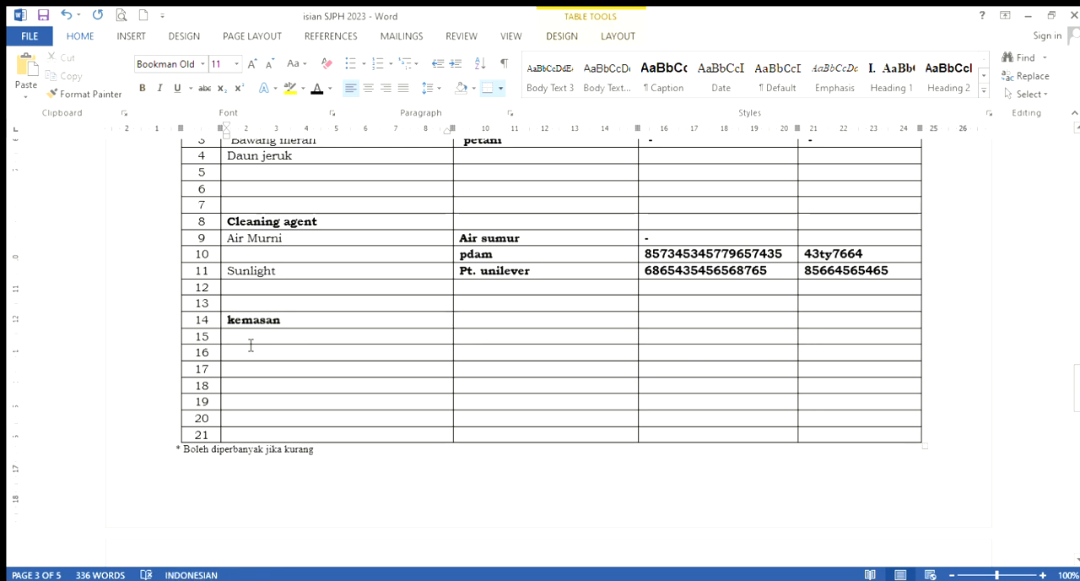
text(toples)
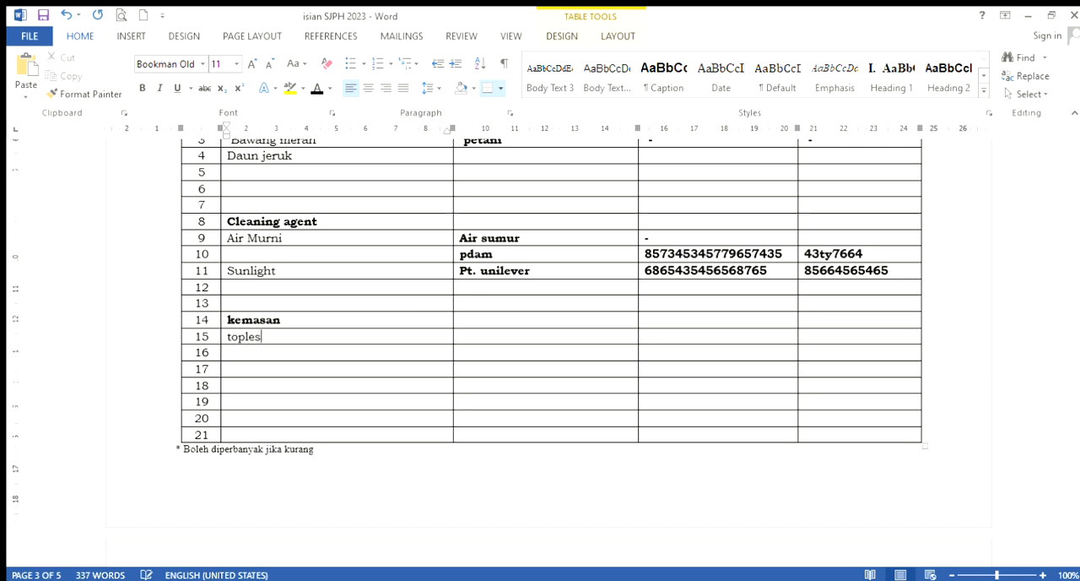
text( plastik)
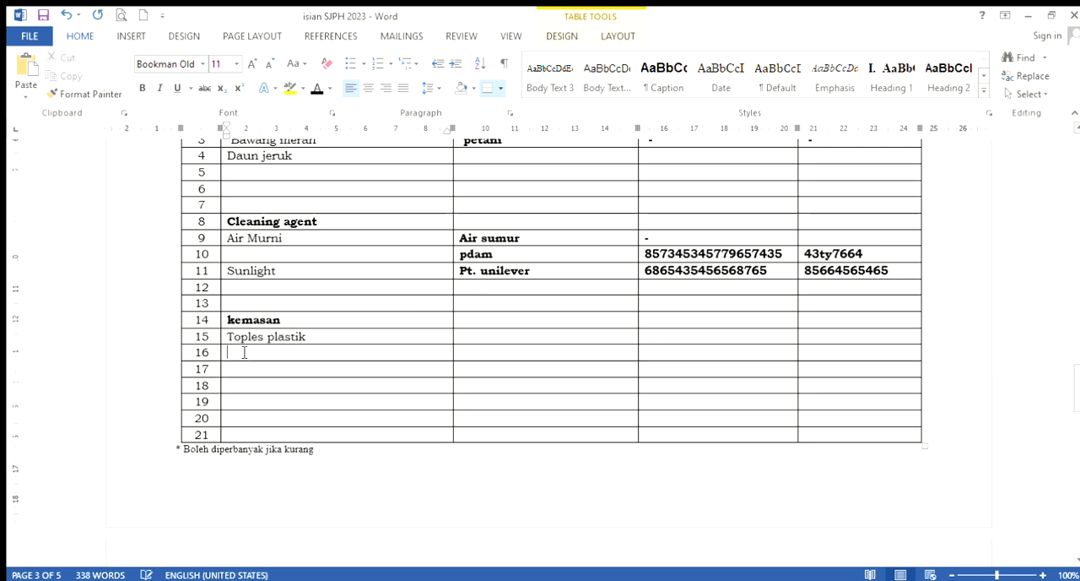
text(alu)
text(munium)
text( foil)
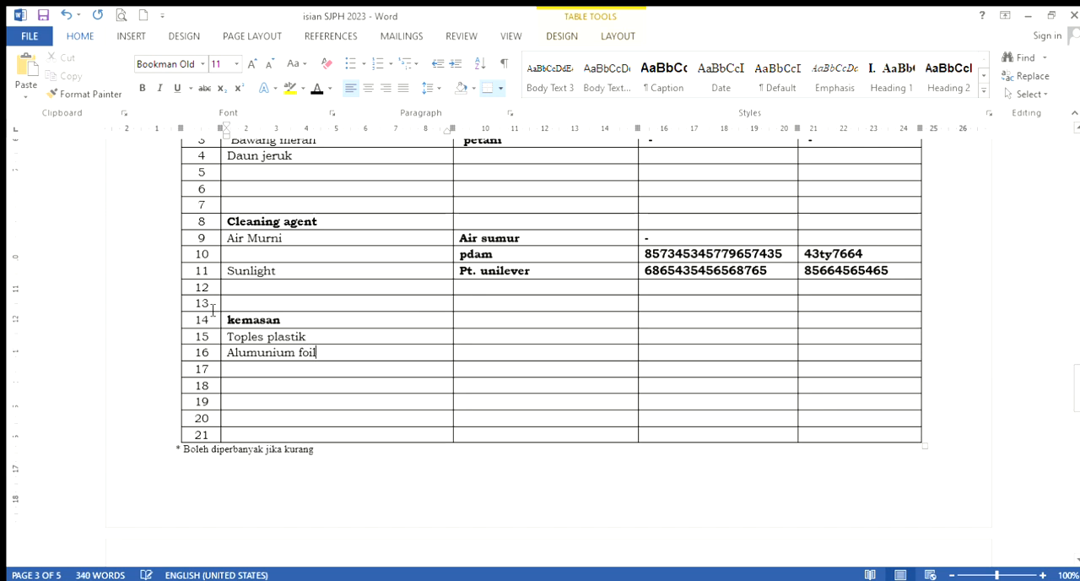
Enter "Plastic pouch" in row 17 and "Botol kaca" in row 18 under Nama dan Merek
click(237, 376)
text(plastik)
key(BackSpace)
text(c pouch)
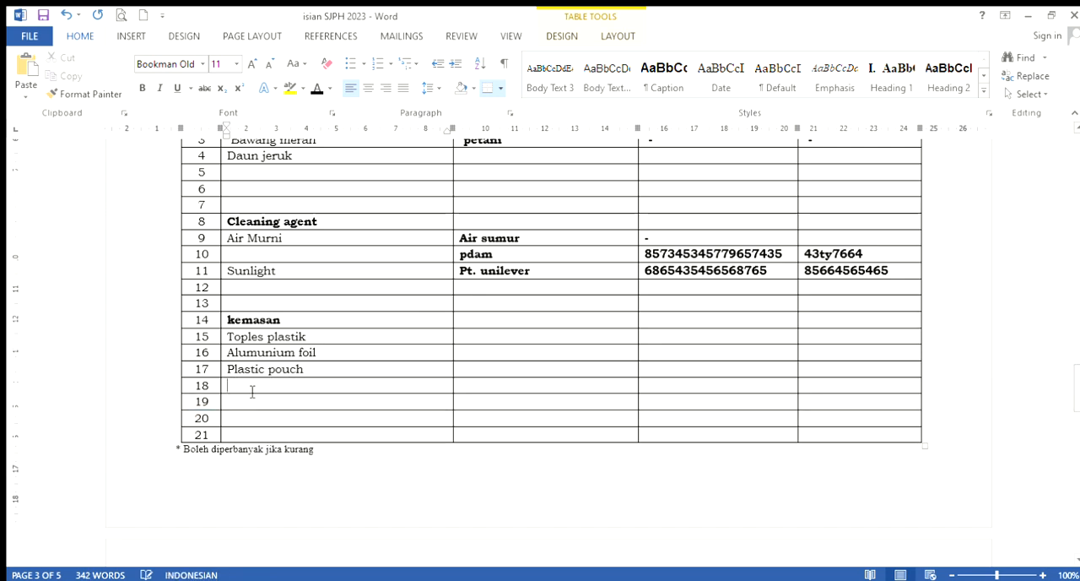
text(botol)
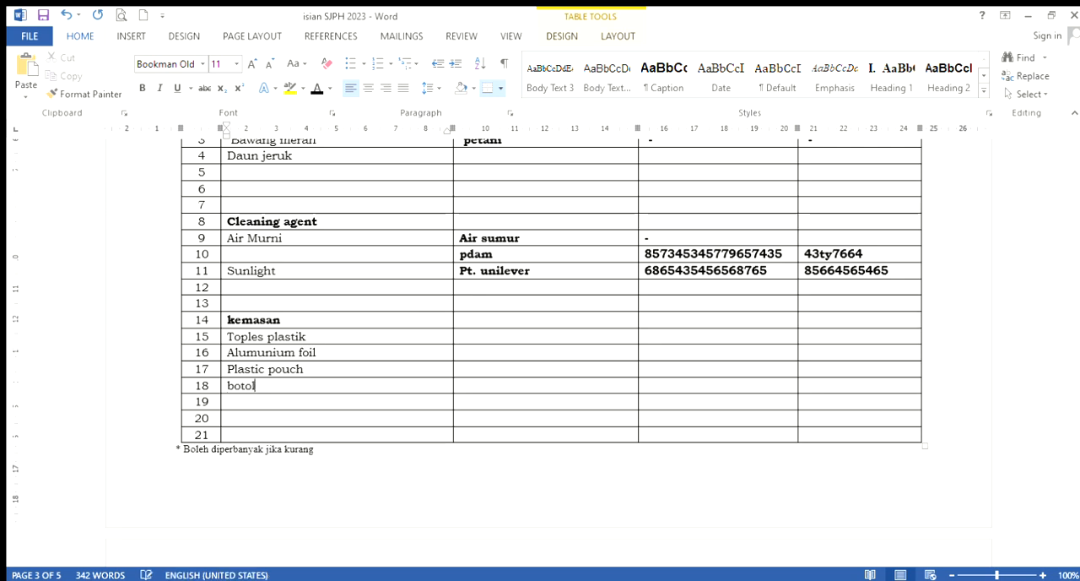
text( kaca)
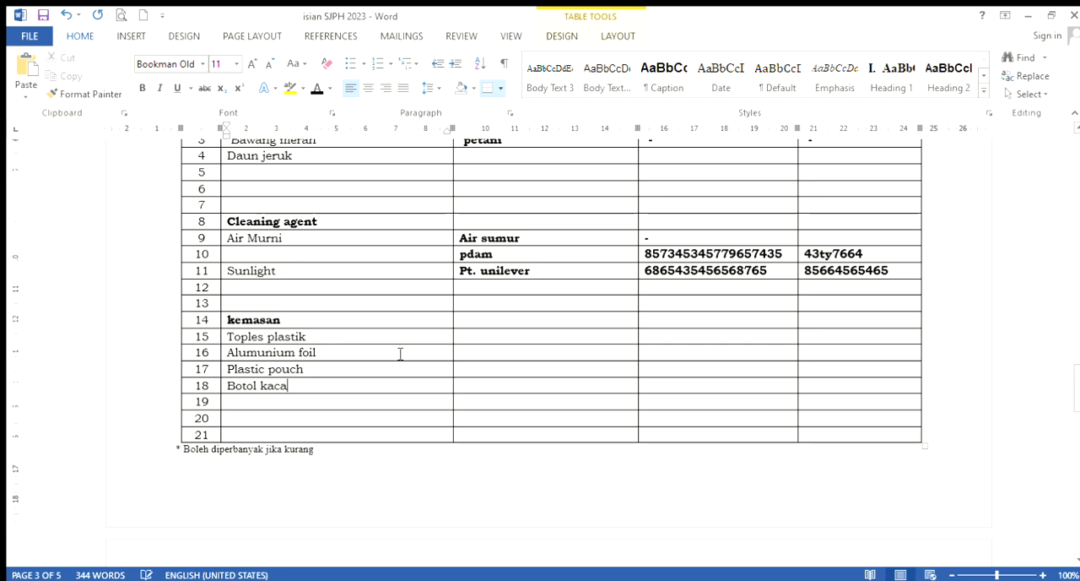
Enter "Pt.fdgsdfsdgdfgd" as the Produsen of Alumunium foil in row 16
scroll(521, 338, up, 3)
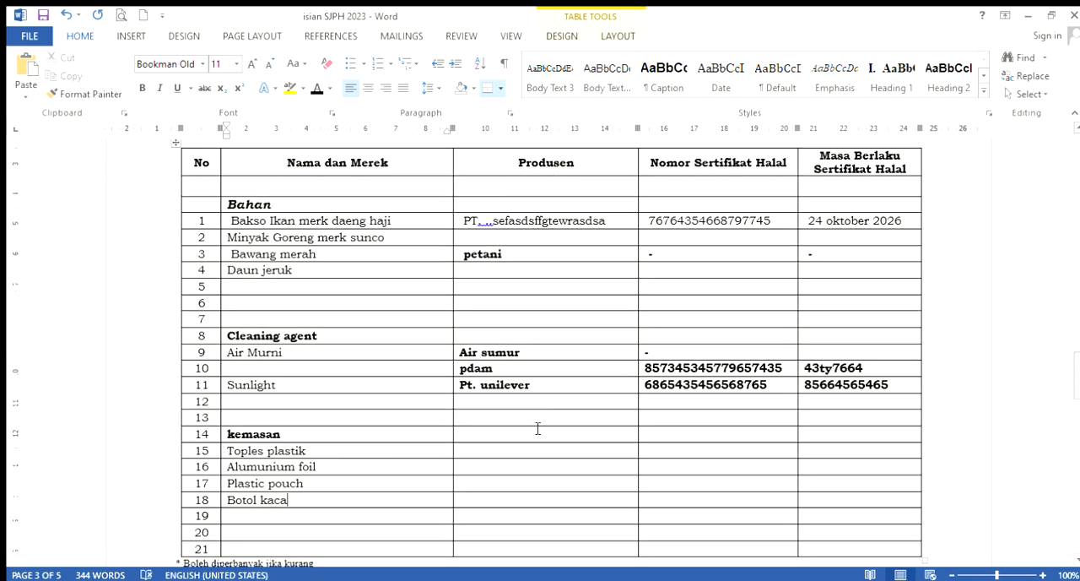
scroll(537, 444, down, 1)
scroll(538, 446, down, 1)
click(519, 379)
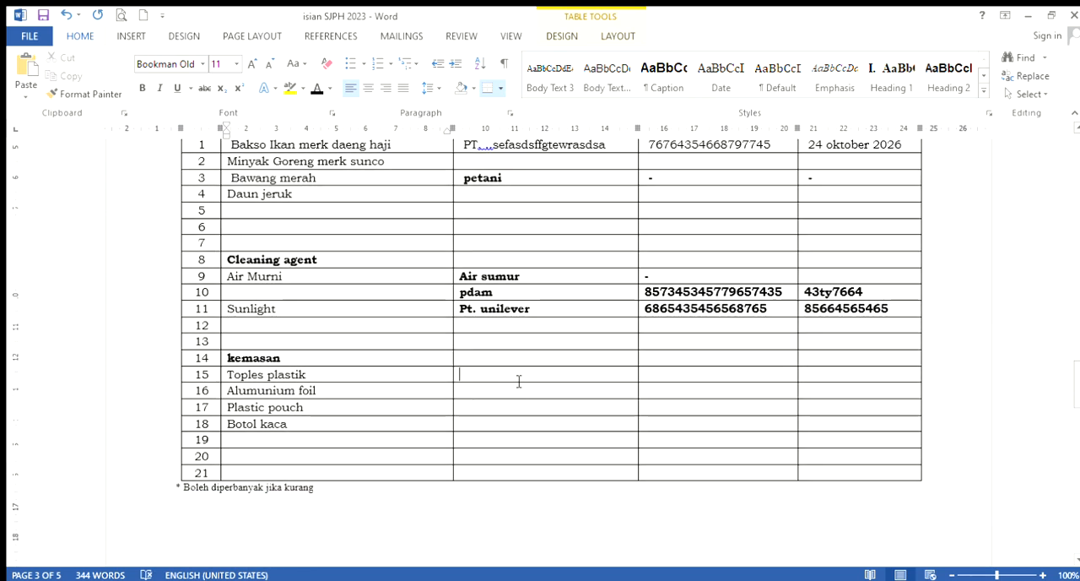
text(p)
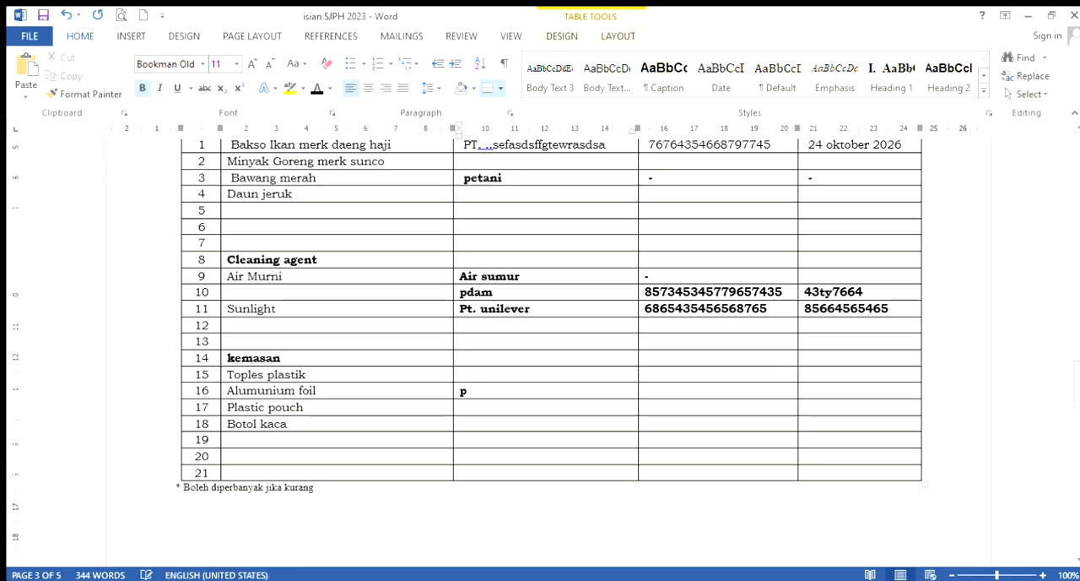
text(t.fdgsdfsdgdfgc)
click(717, 390)
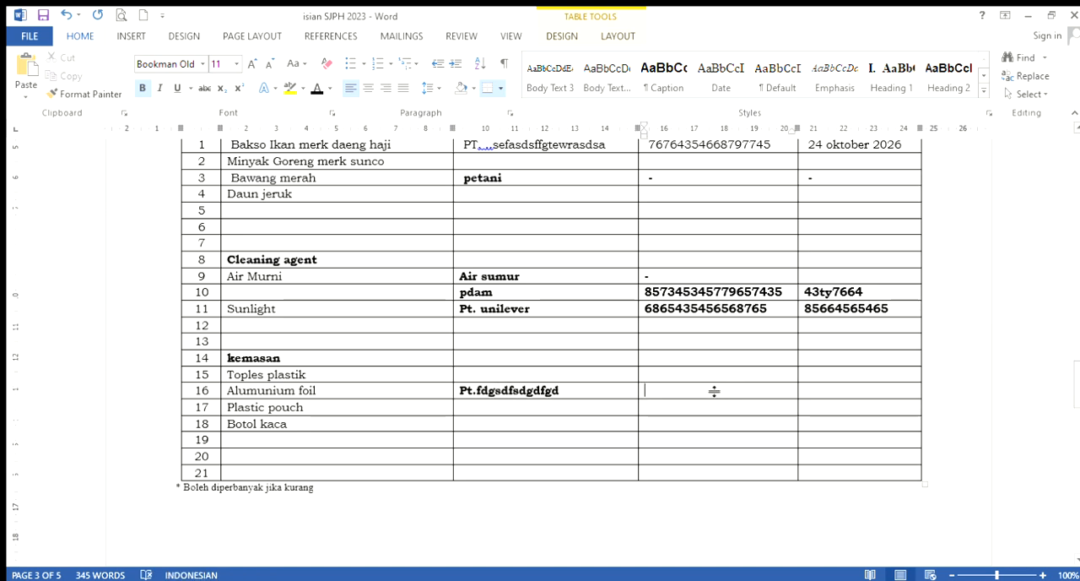
click(706, 376)
click(709, 408)
scroll(709, 408, up, 1)
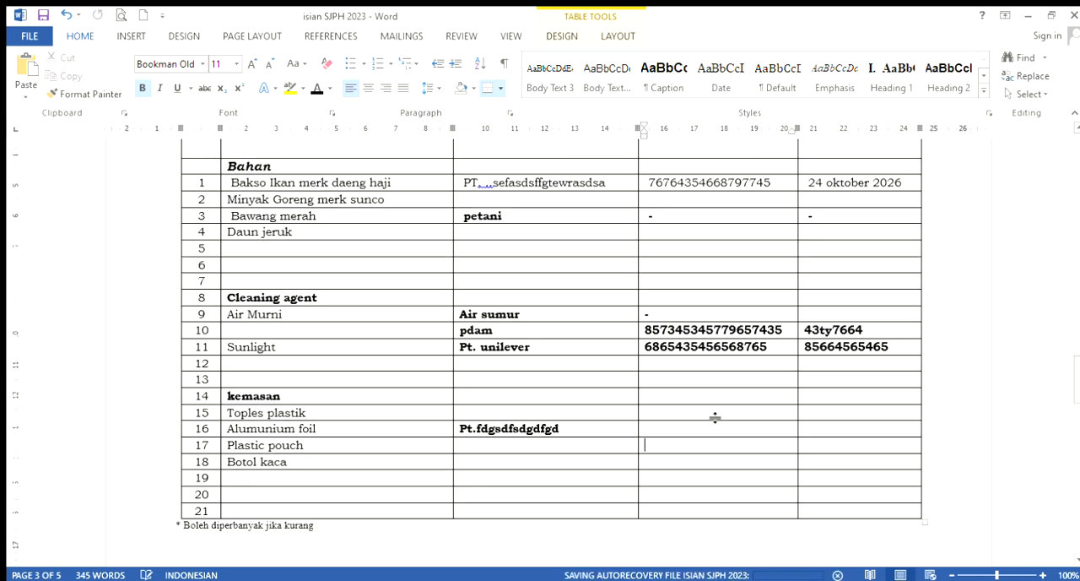
scroll(711, 422, up, 1)
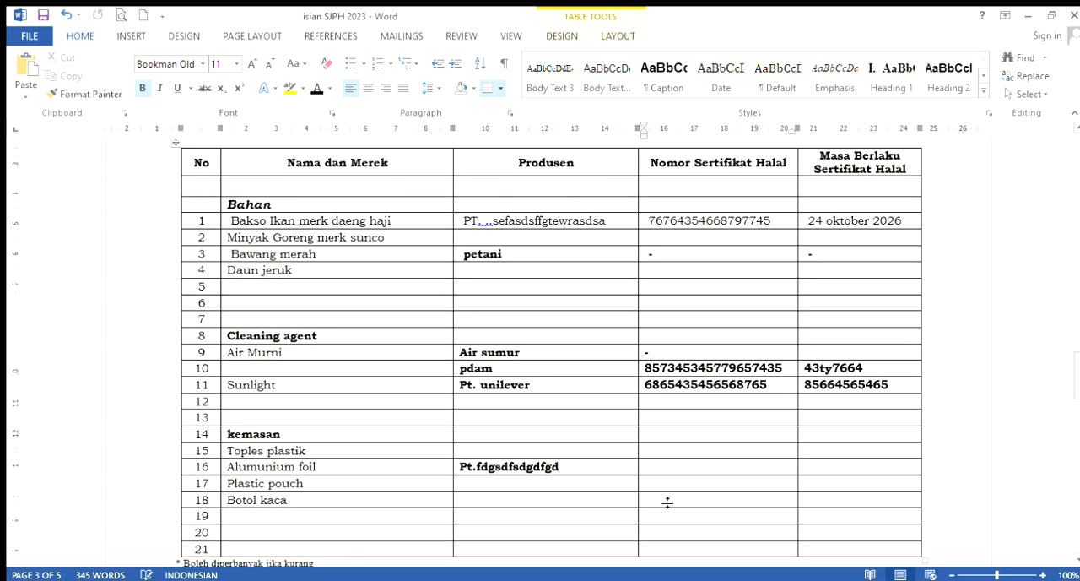
scroll(667, 486, down, 1)
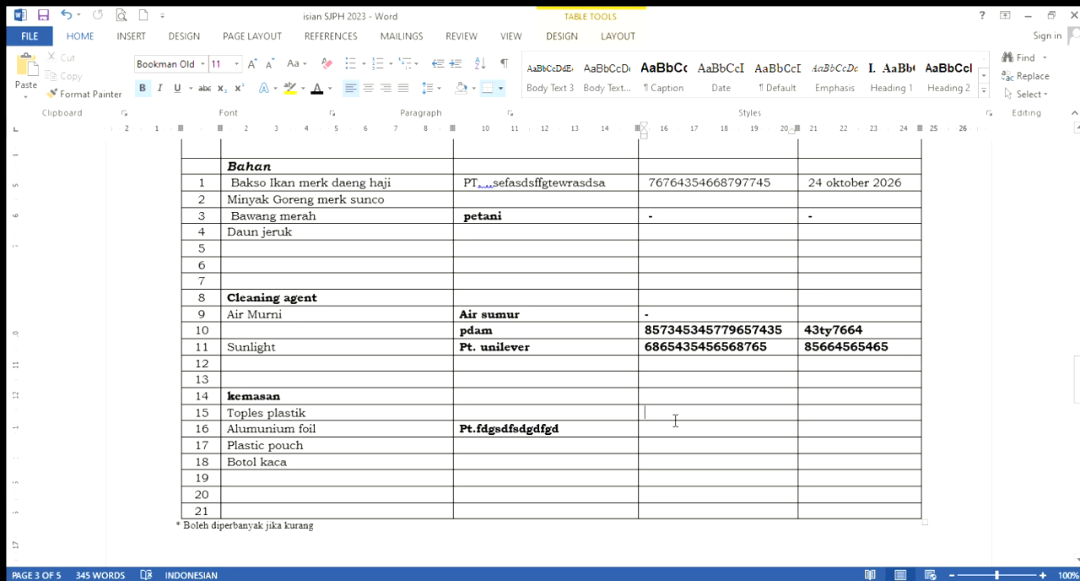
text(-)
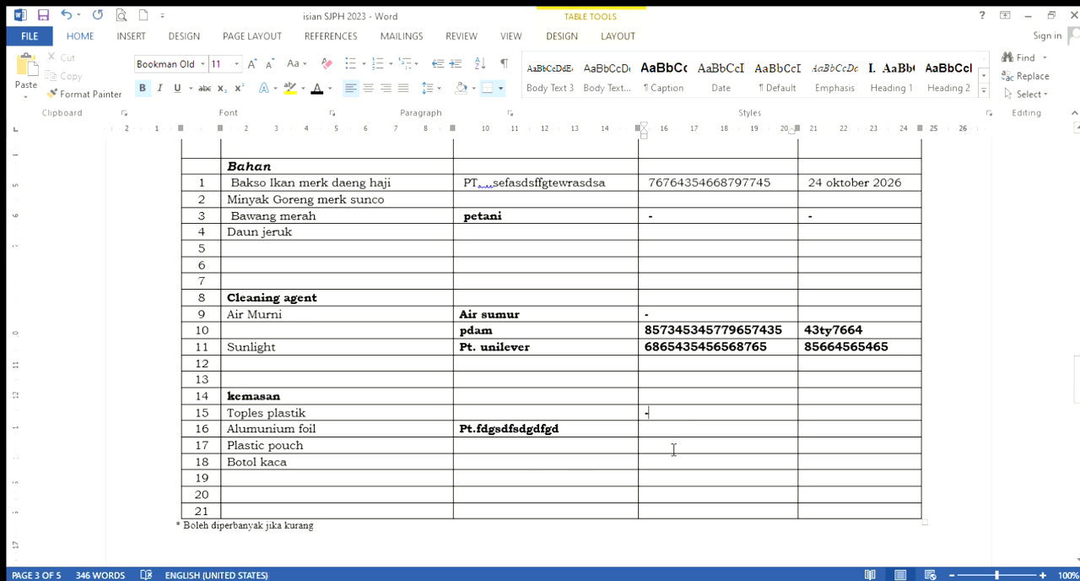
text(879468735673465)
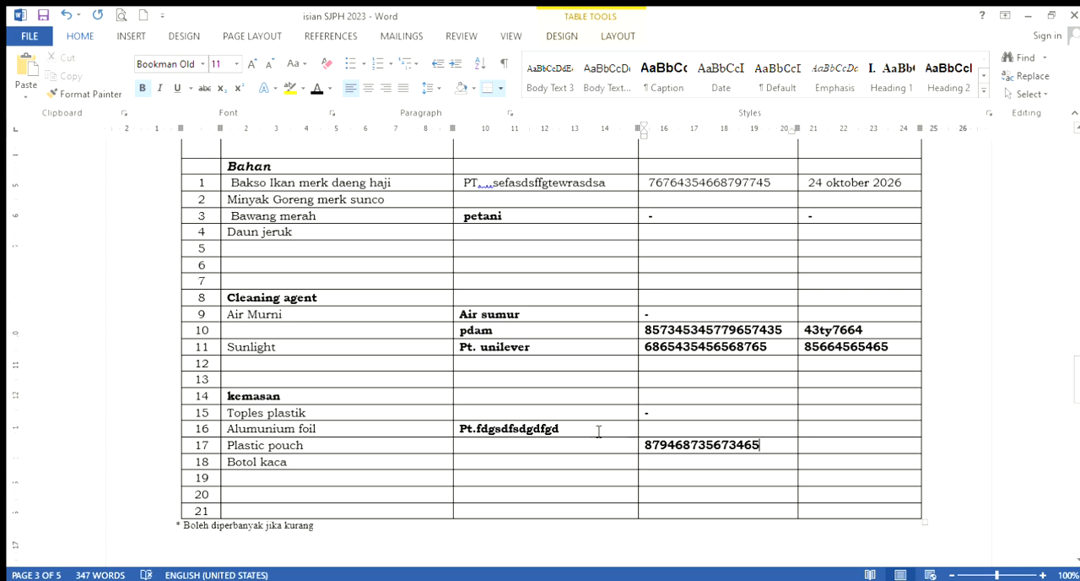
Enter "-" as the certificate number for Alumunium foil and Botol kaca, and 864745646 under Masa Berlaku for Plastic pouch
click(648, 428)
text(--)
click(818, 449)
text(864745646)
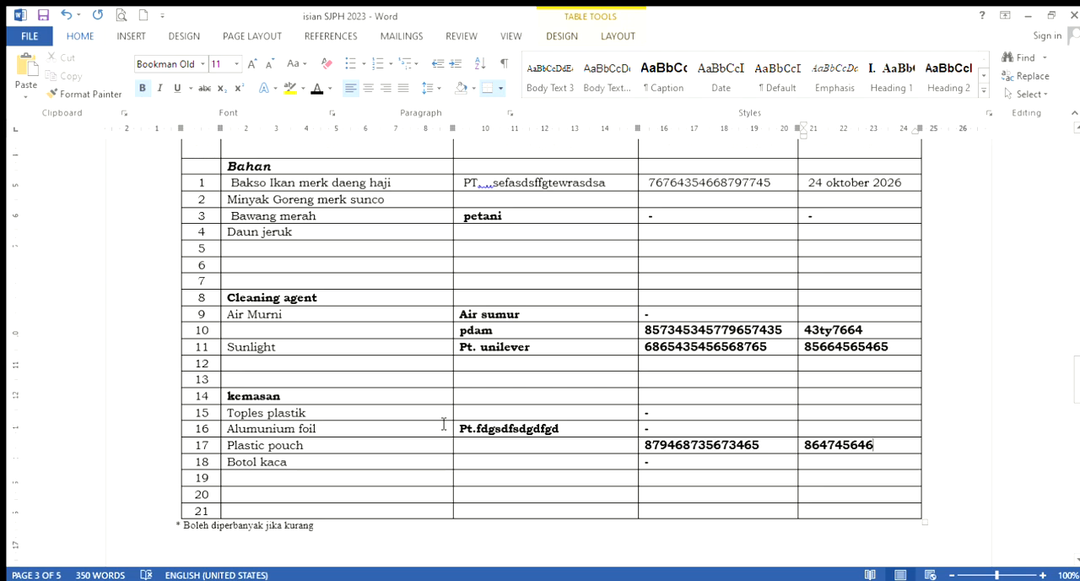
Review the filled-in DAFTAR BAHAN list and look over the empty Daftar Bahan yang Digunakan pada Setiap Produk table
scroll(443, 423, down, 5)
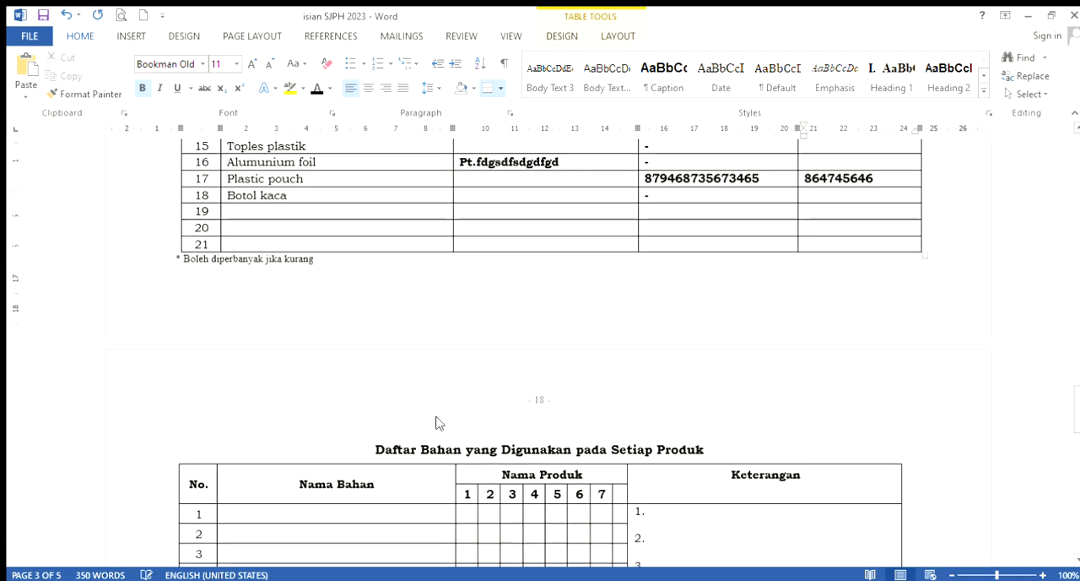
scroll(439, 423, up, 7)
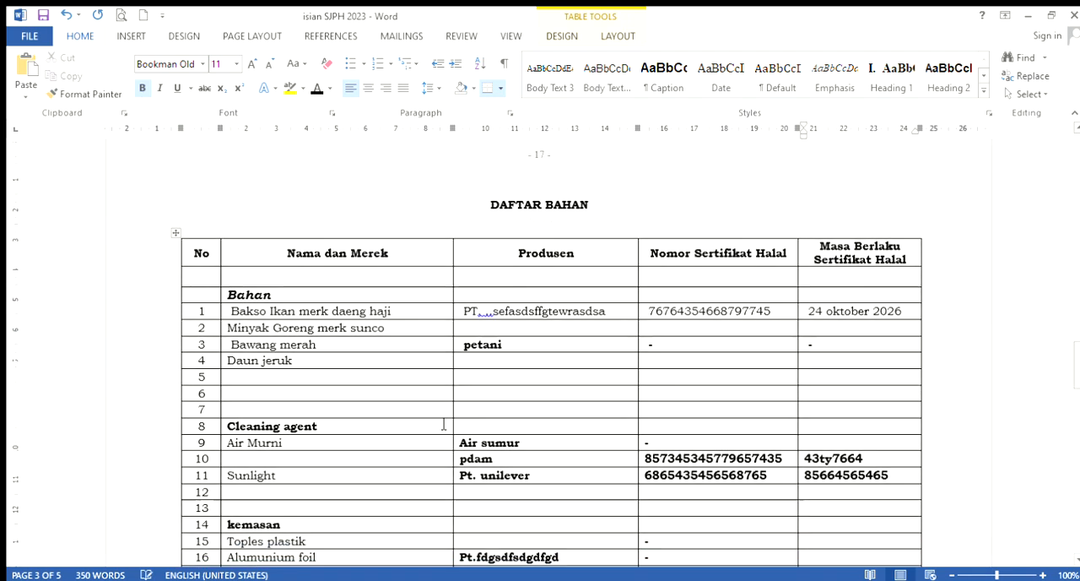
scroll(443, 423, down, 2)
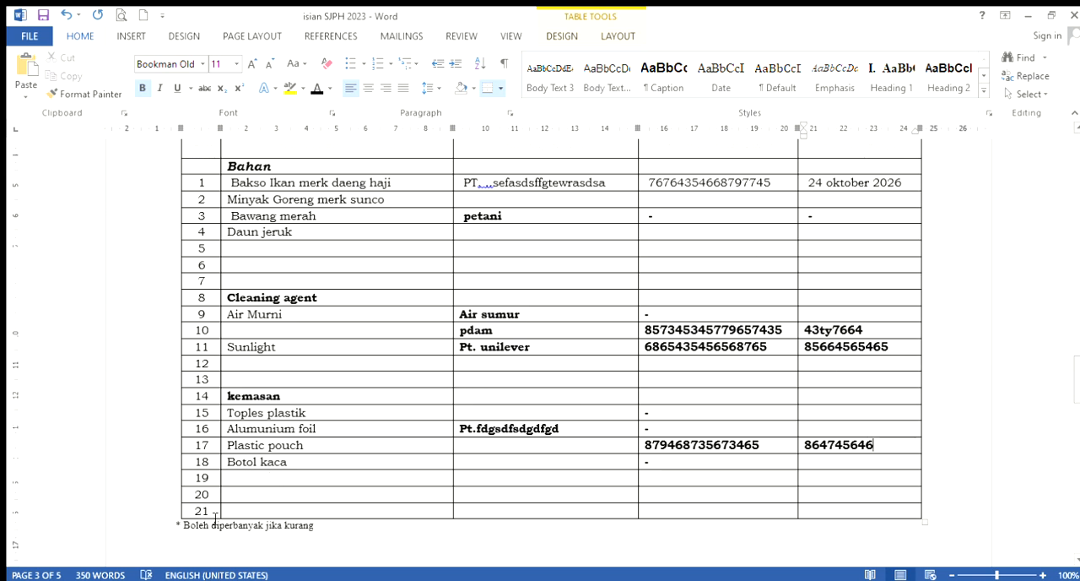
scroll(971, 205, up, 2)
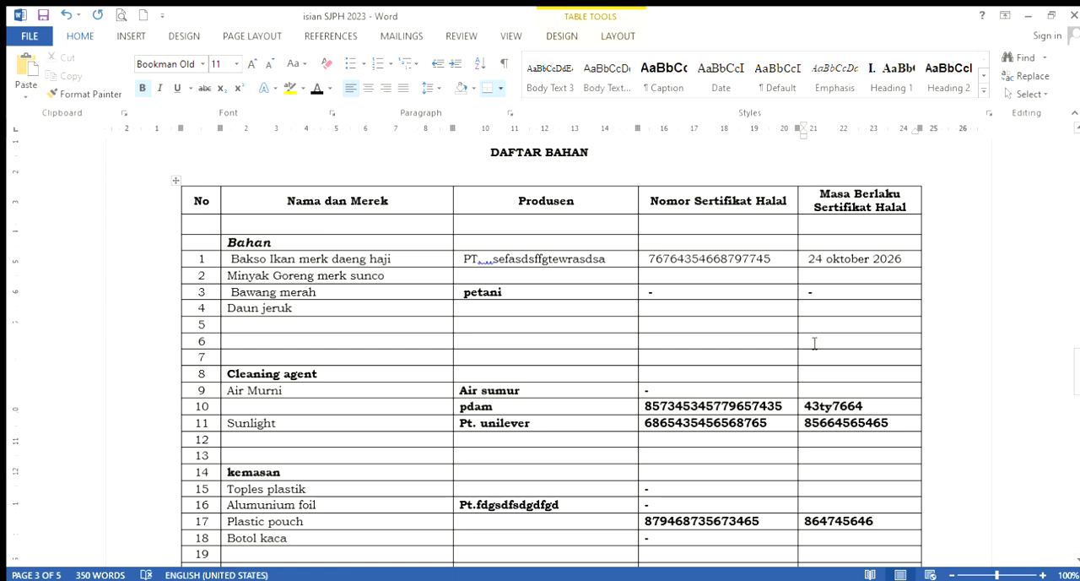
scroll(195, 362, down, 1)
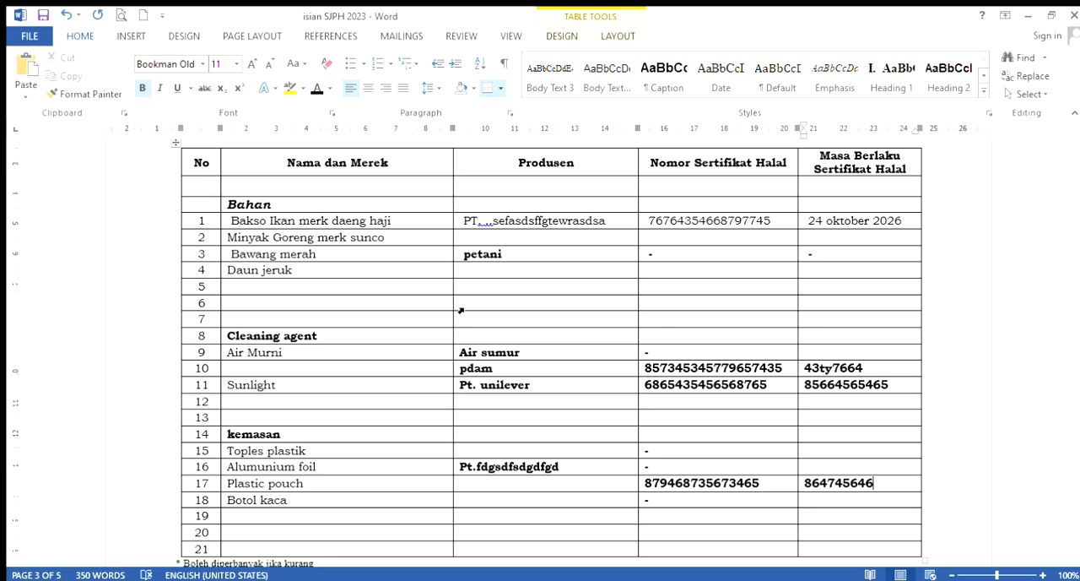
scroll(439, 316, down, 8)
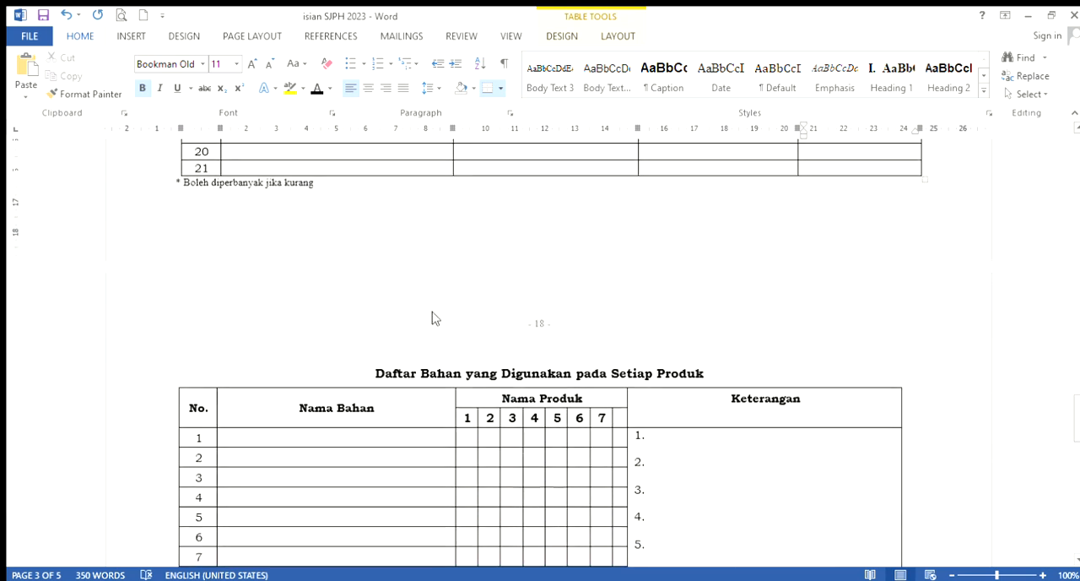
scroll(434, 317, down, 5)
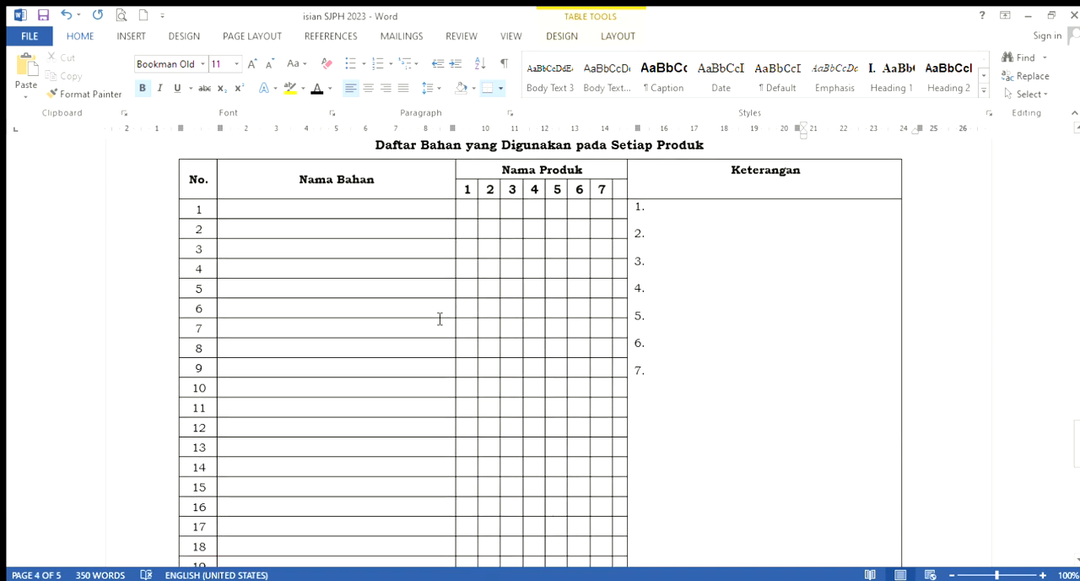
Copy "Basreng Amalia rasa original" from Nama/Merk Produk into item 1 of Keterangan in the Daftar Bahan yang Digunakan pada Setiap Produk table
scroll(440, 319, up, 20)
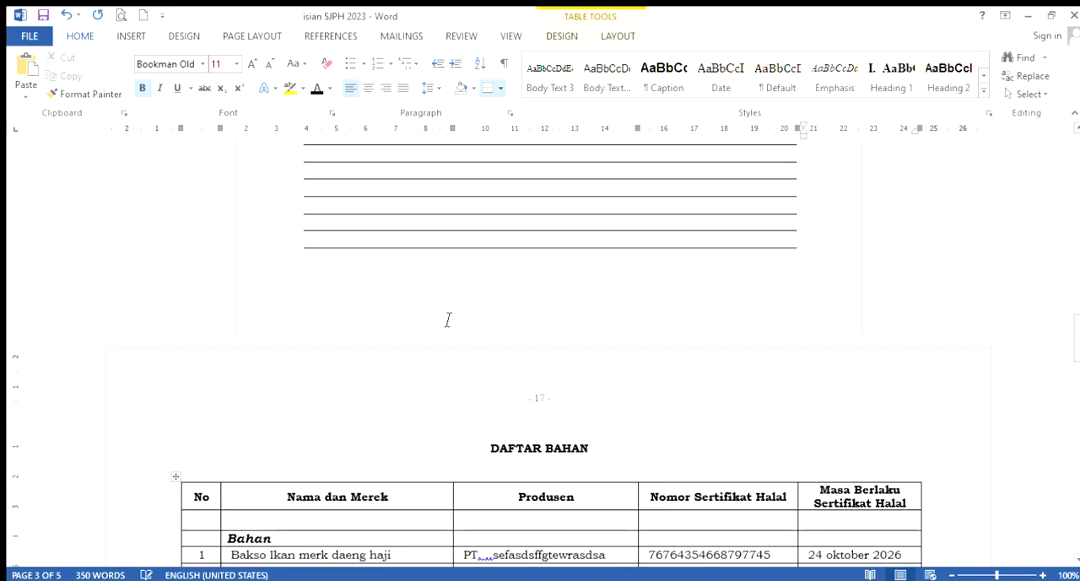
scroll(443, 319, up, 15)
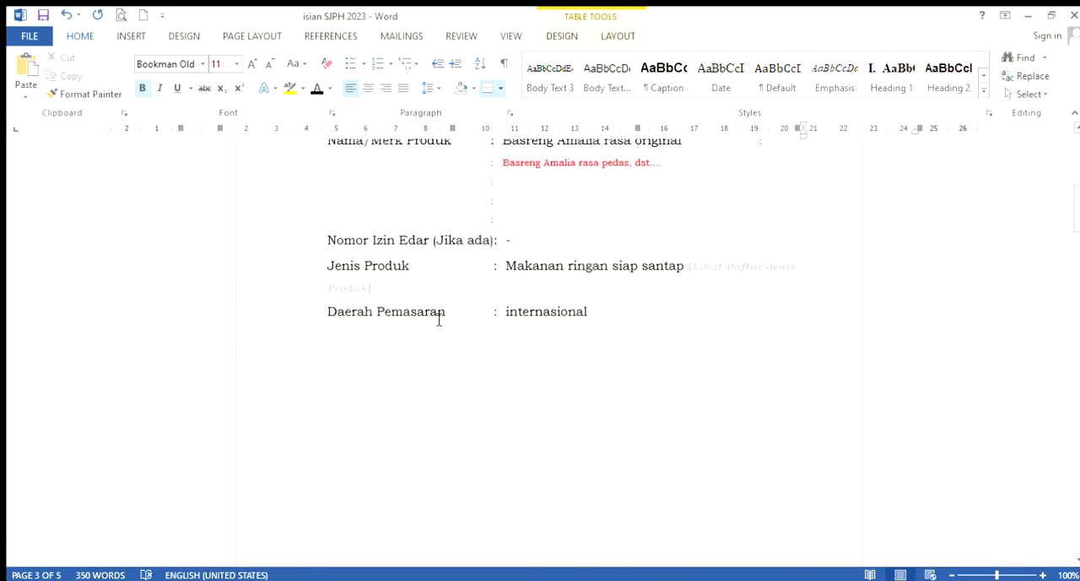
scroll(439, 319, up, 1)
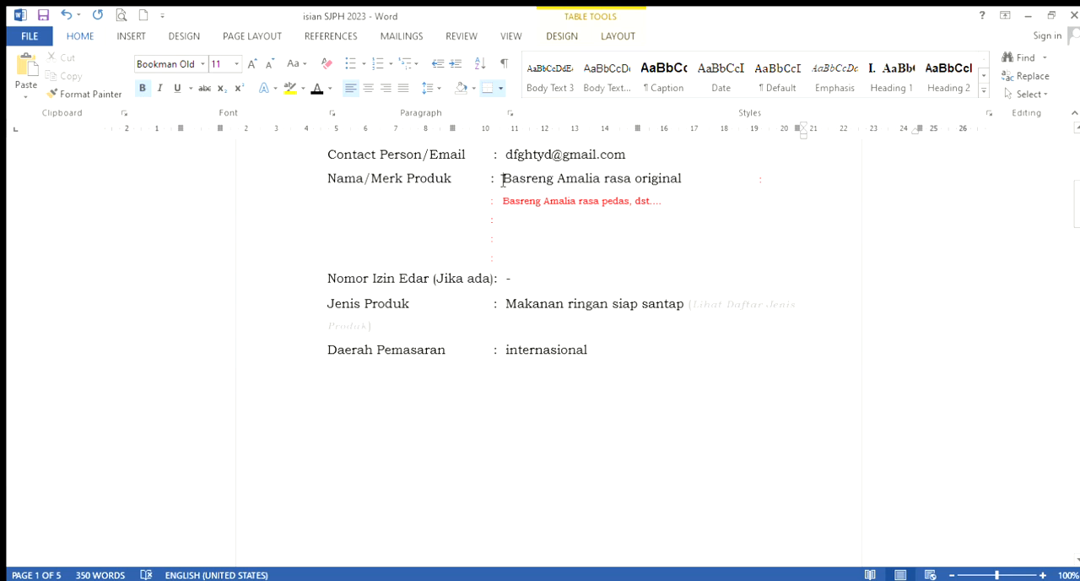
drag(503, 181, 660, 182)
key(ctrl+c)
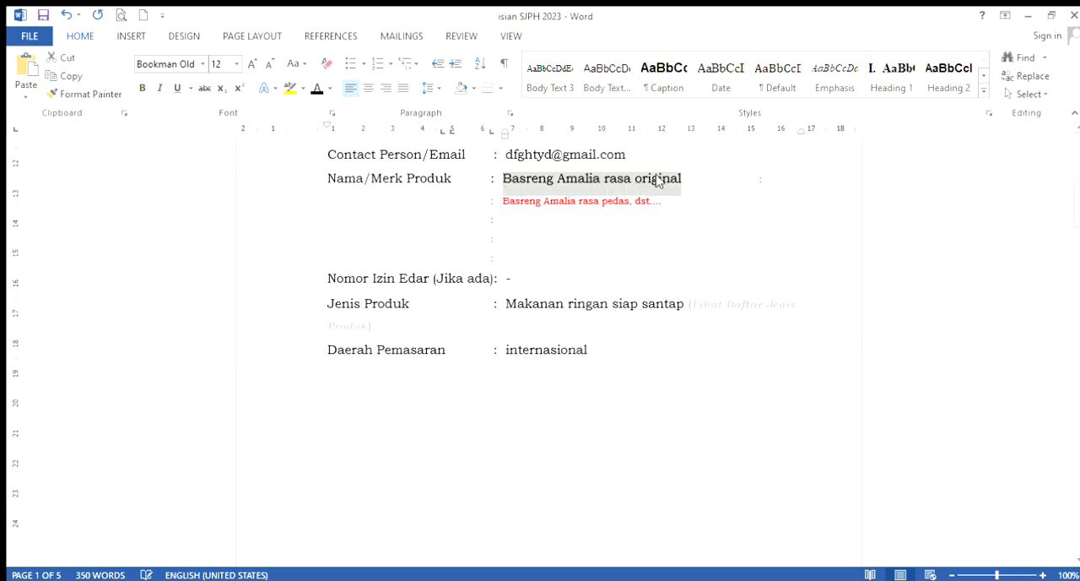
scroll(509, 349, down, 10)
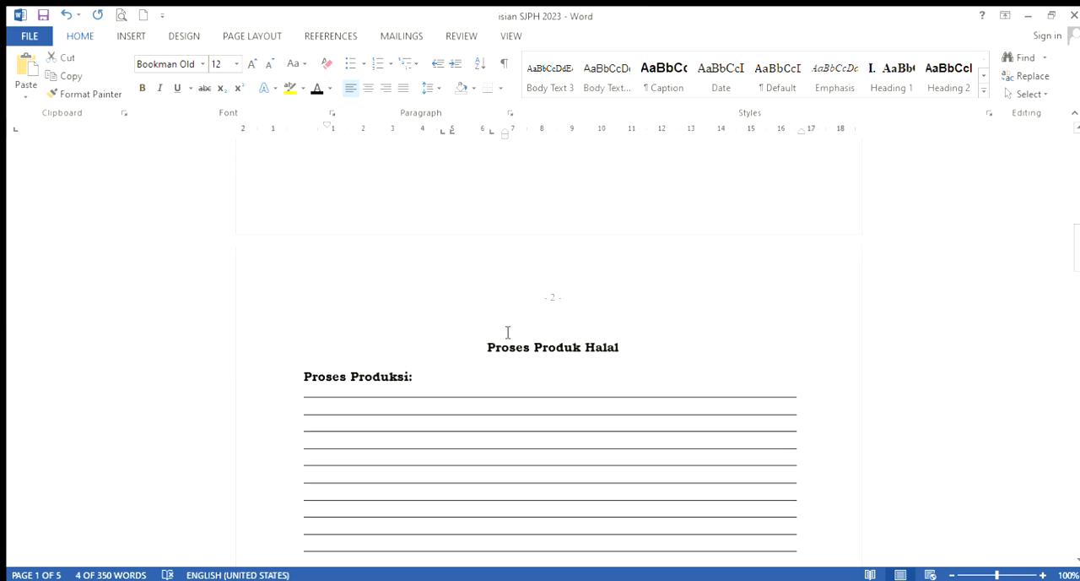
scroll(508, 331, down, 15)
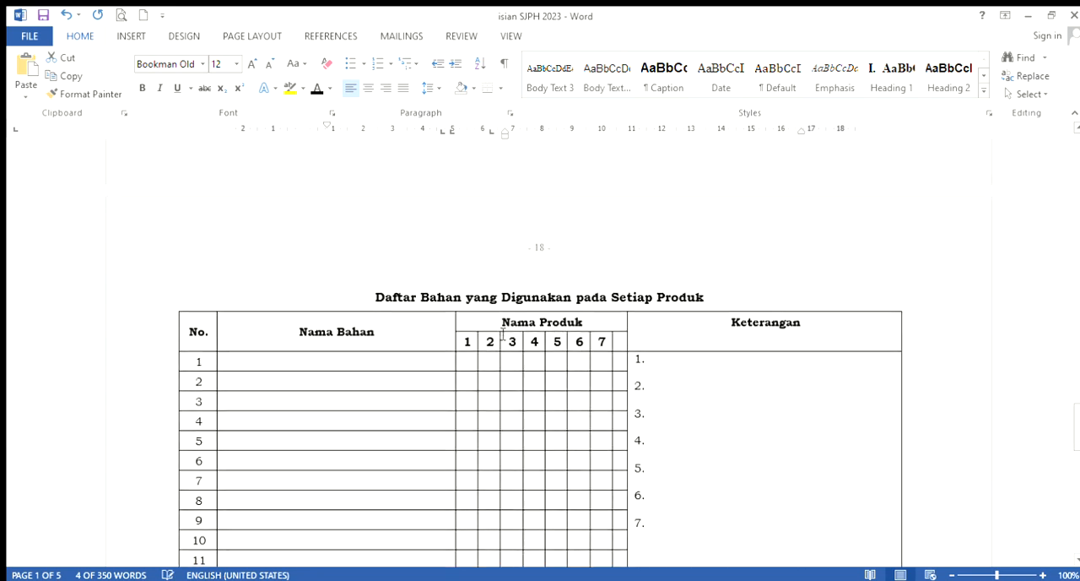
click(342, 370)
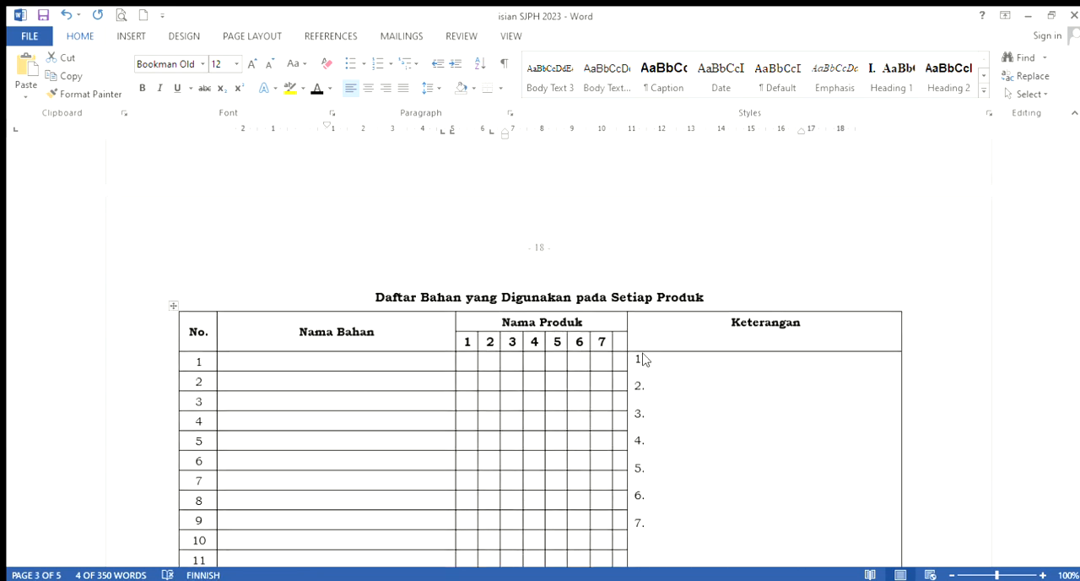
click(668, 363)
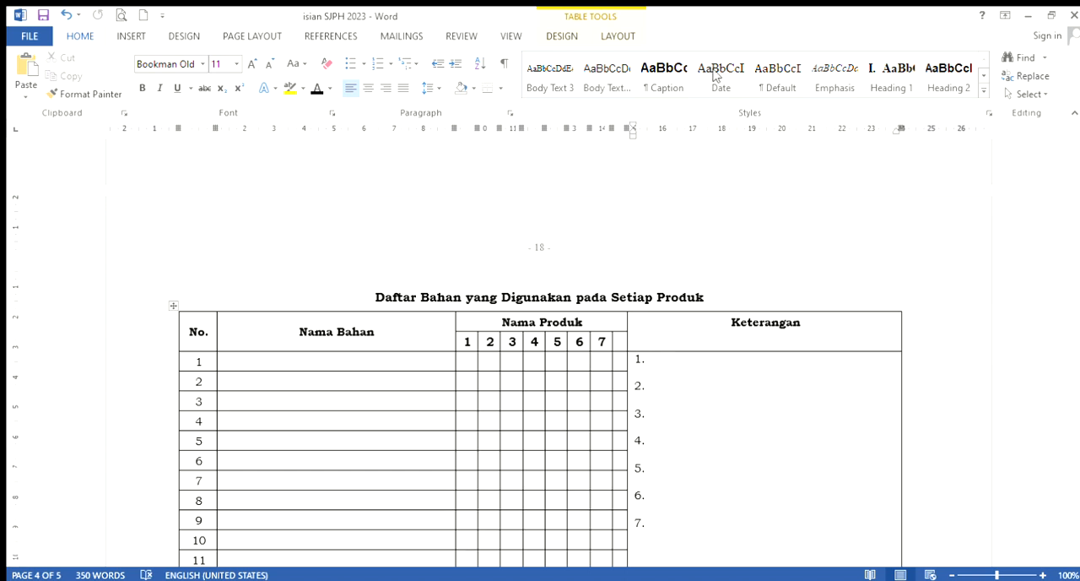
key(ctrl+v)
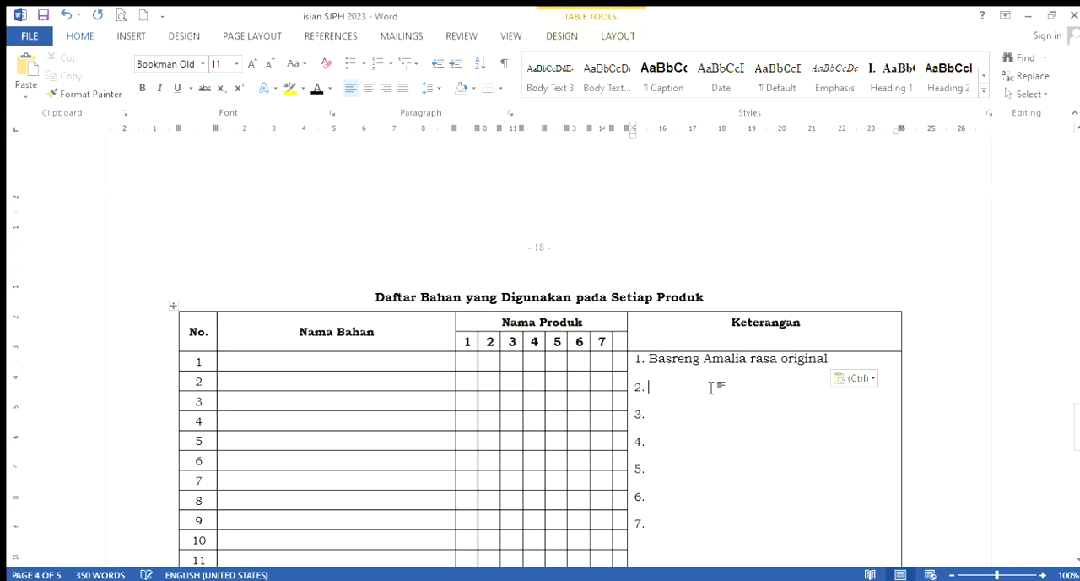
Enter "Basreng Amalia rasa pedas" as item 2 of Keterangan in the ingredients-per-product table
click(712, 387)
text(Basr)
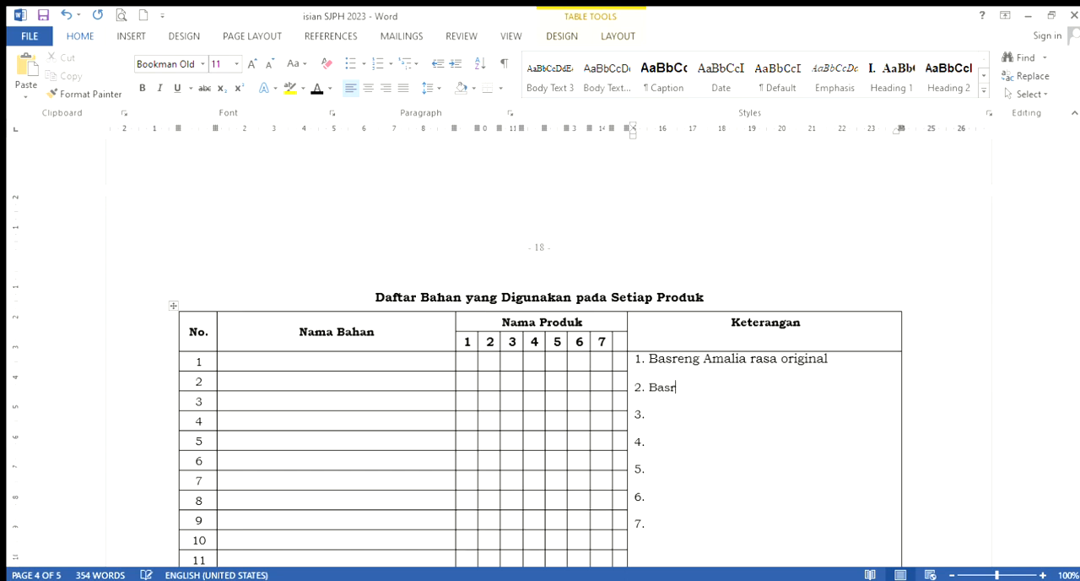
text(eng Amalia rasa pedas)
Enter "Basreng amalia rasa dun jeruk" as item 3 of Keterangan
click(686, 421)
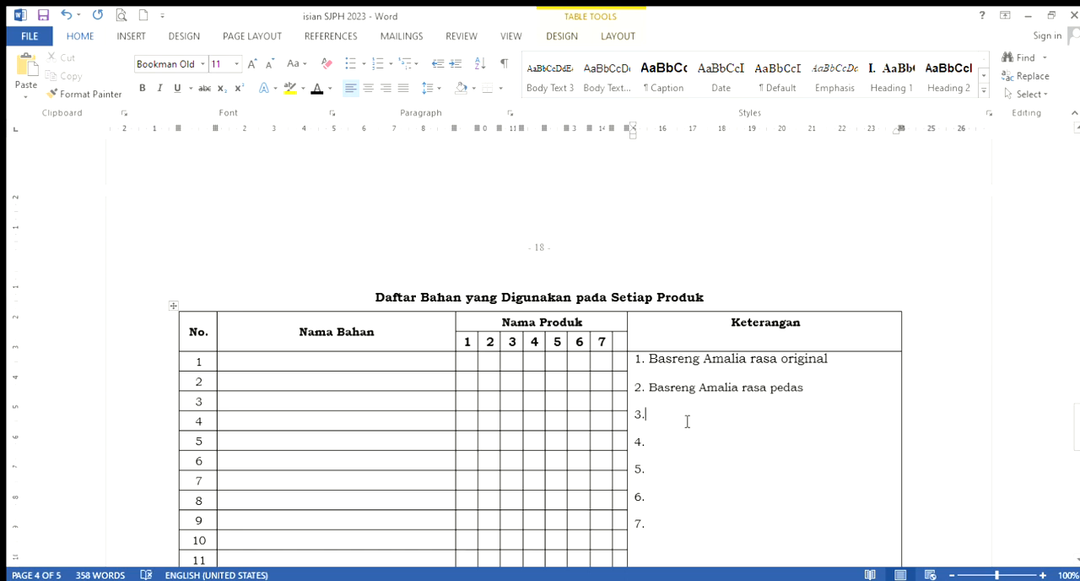
text(Basreng amalia rasa dun jeruk)
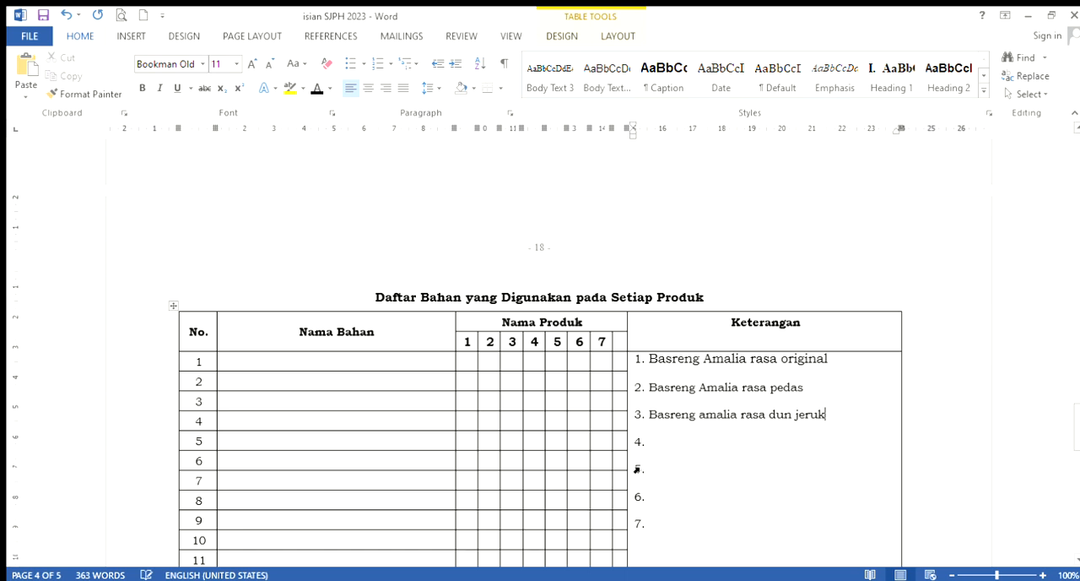
Enter "Basreng amalia rasa black pepper" as item 4 of Keterangan and correct item 3 to read "daun jeruk"
click(678, 455)
click(678, 442)
text(Bar)
text(reng amalia)
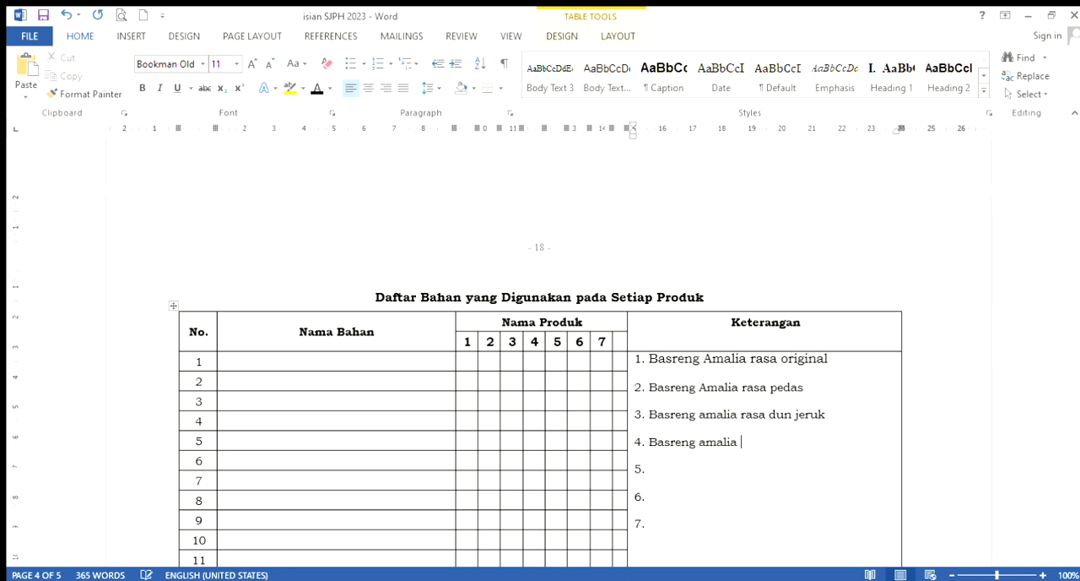
text( rasa)
text(a)
text(black )
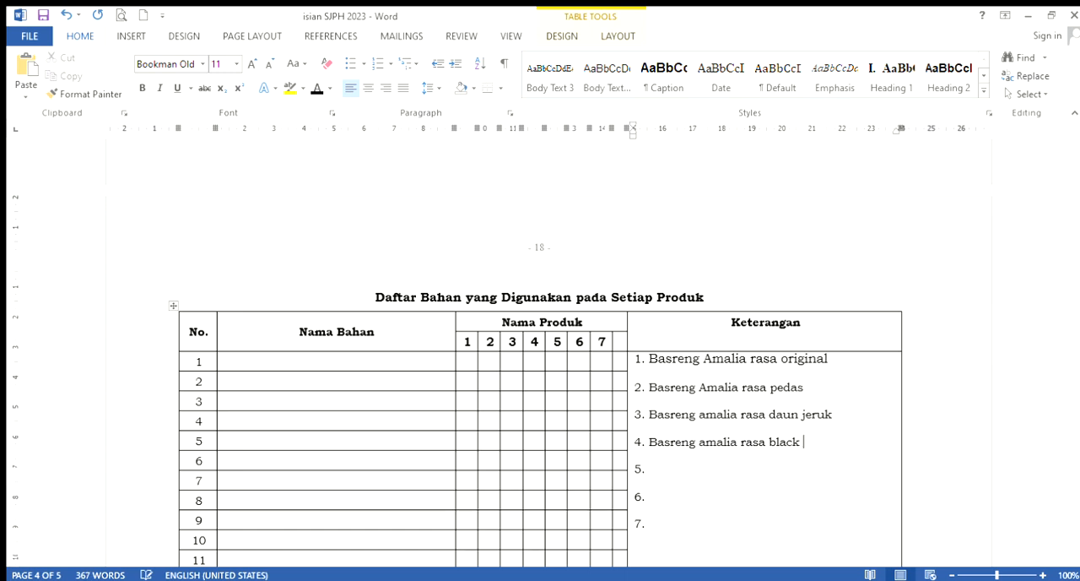
text(pepper)
Try to copy the Nama dan Merek entries from rows 1 to 21 of DAFTAR BAHAN into row 1 of Nama Bahan
scroll(360, 407, up, 10)
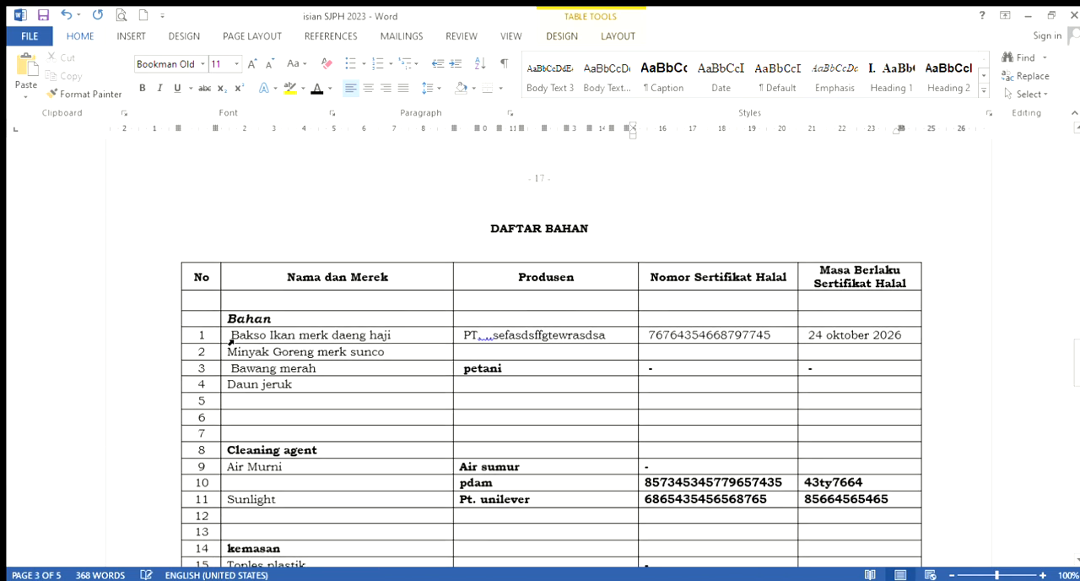
drag(230, 340, 266, 488)
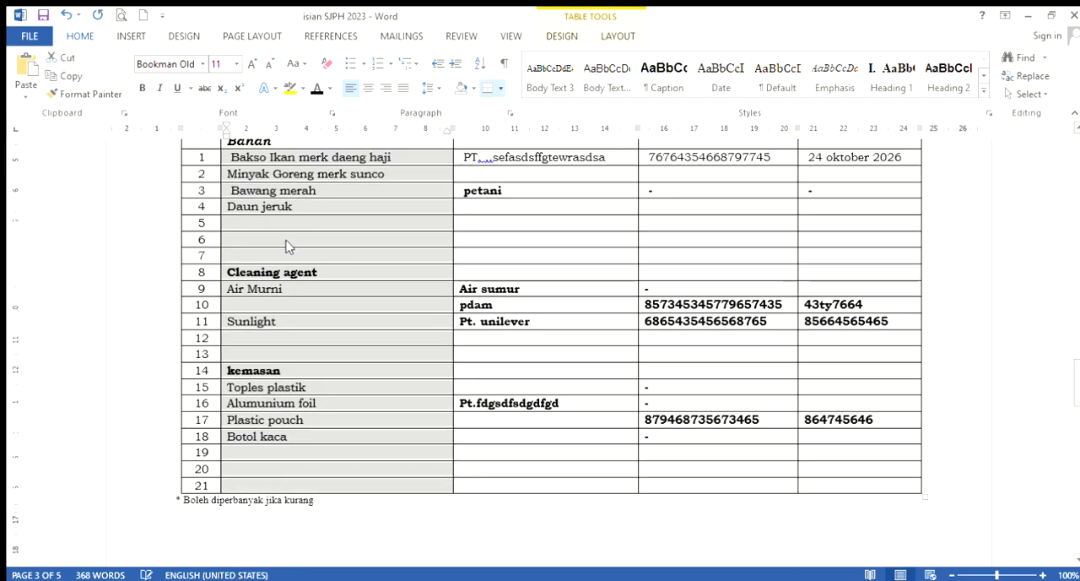
scroll(313, 321, down, 5)
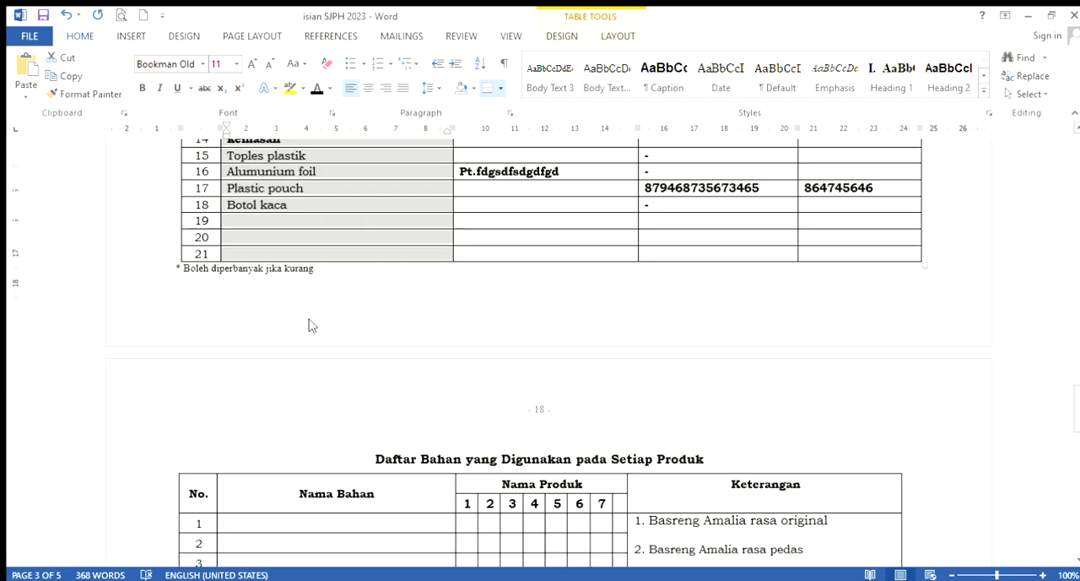
scroll(312, 325, down, 7)
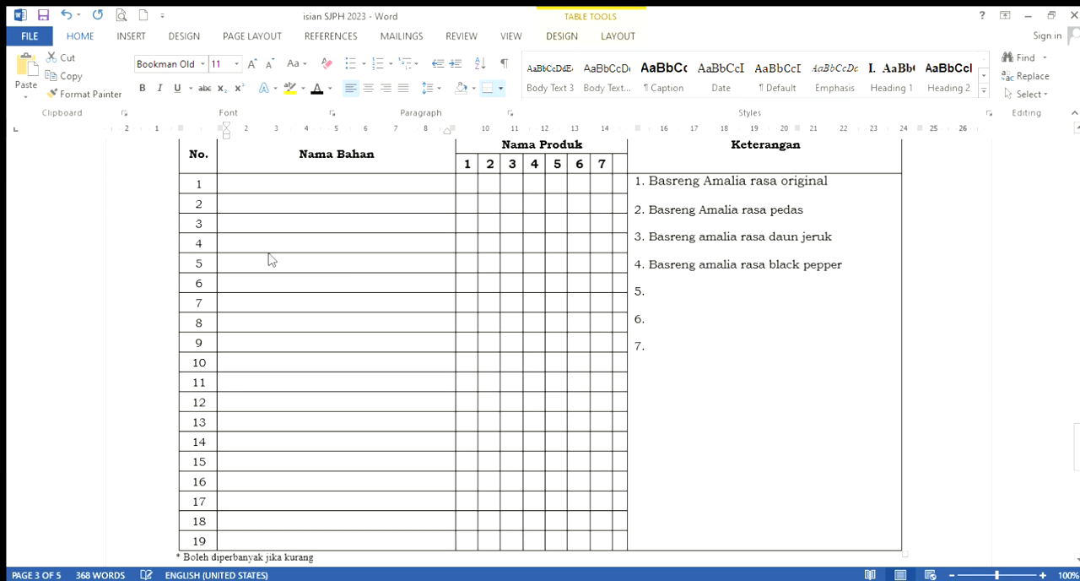
key(ctrl+v)
scroll(363, 289, up, 2)
scroll(363, 289, up, 7)
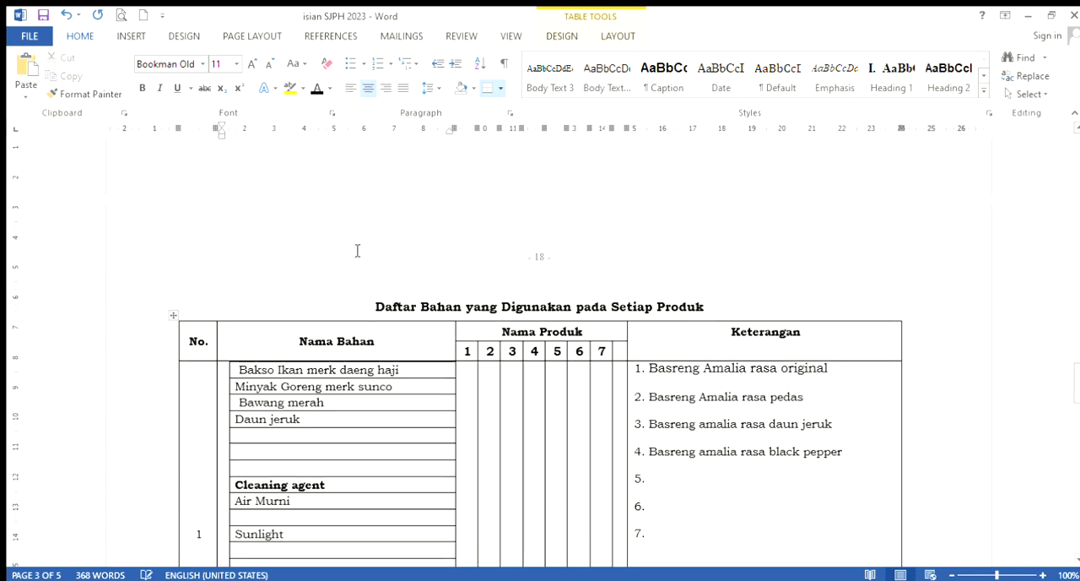
Check the pasted ingredient list against DAFTAR BAHAN and undo the paste into Nama Bahan
scroll(369, 200, up, 1)
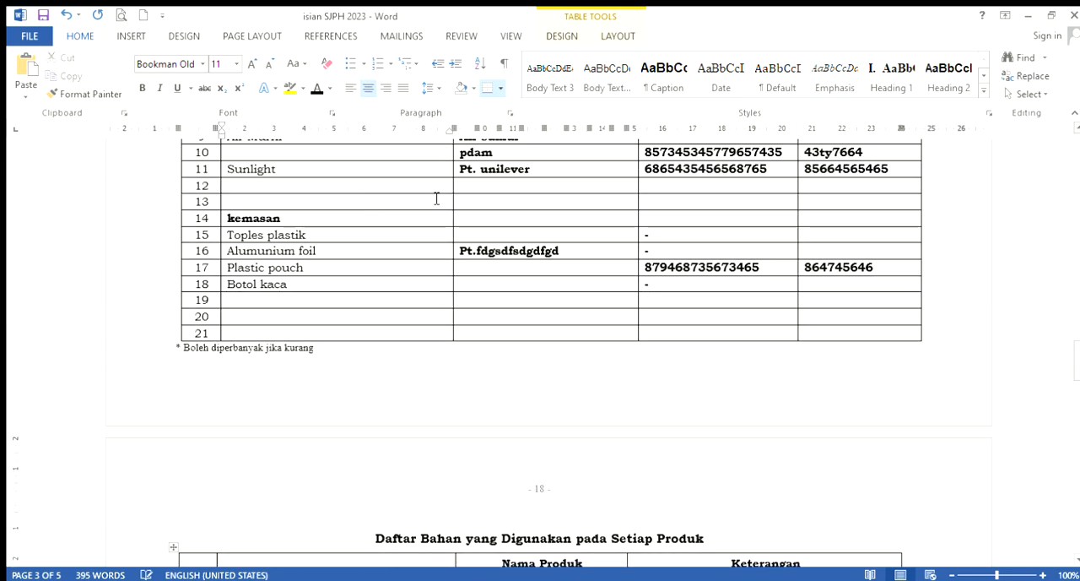
scroll(318, 512, down, 6)
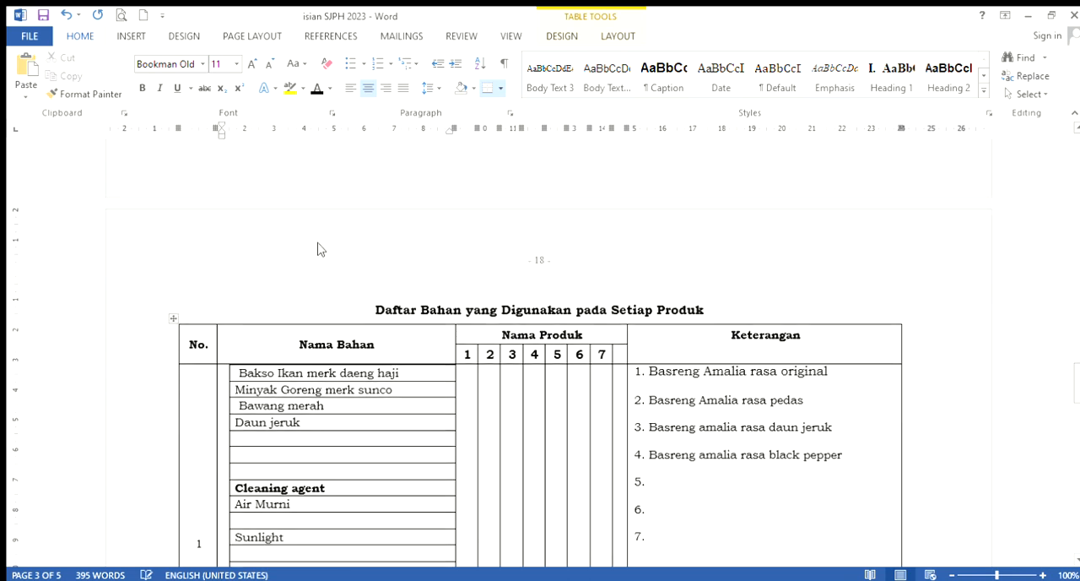
scroll(316, 245, up, 4)
scroll(325, 436, down, 10)
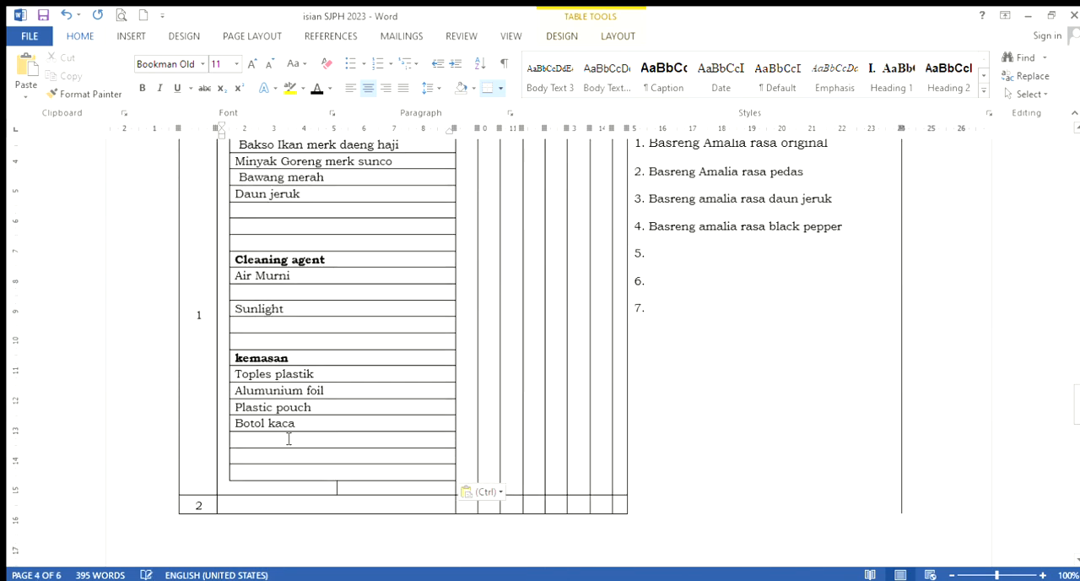
scroll(289, 438, up, 3)
scroll(288, 435, down, 2)
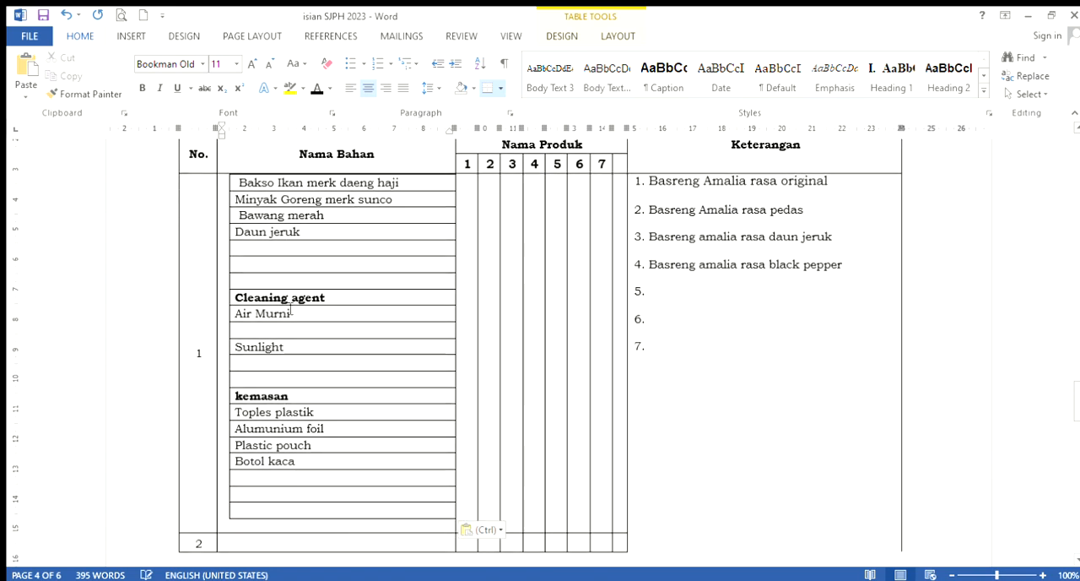
click(65, 14)
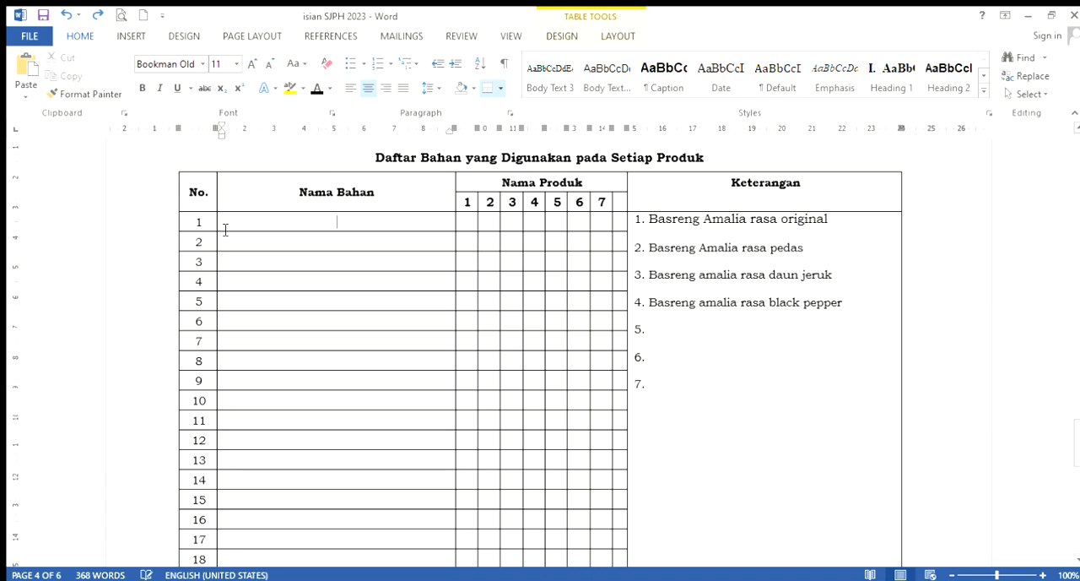
Left-align the first Nama Bahan cell and copy the Nama dan Merek entries from DAFTAR BAHAN rows 1 to 18 into the Nama Bahan column
click(350, 88)
scroll(358, 271, up, 8)
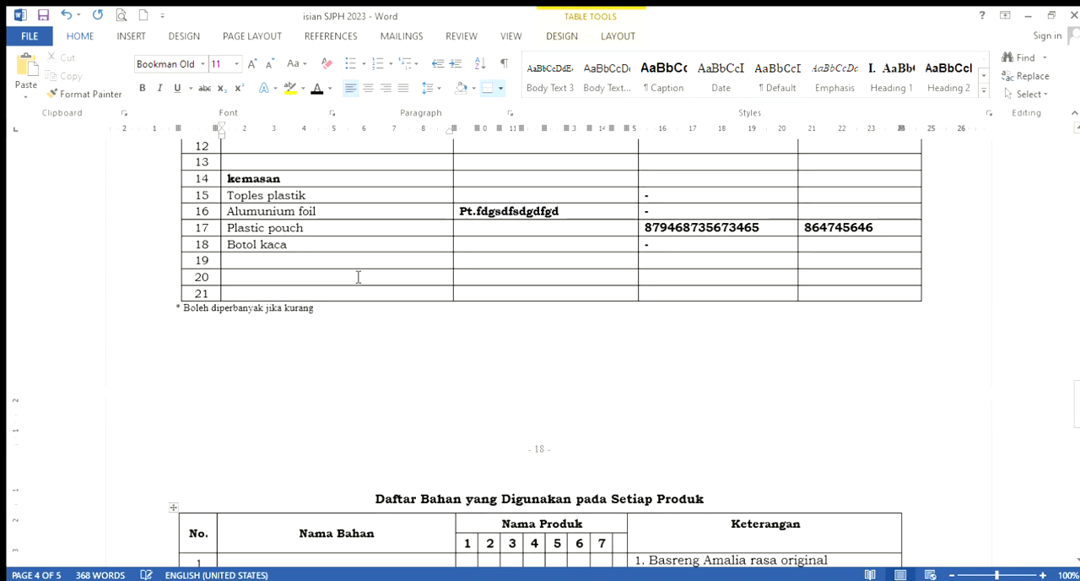
scroll(358, 277, down, 1)
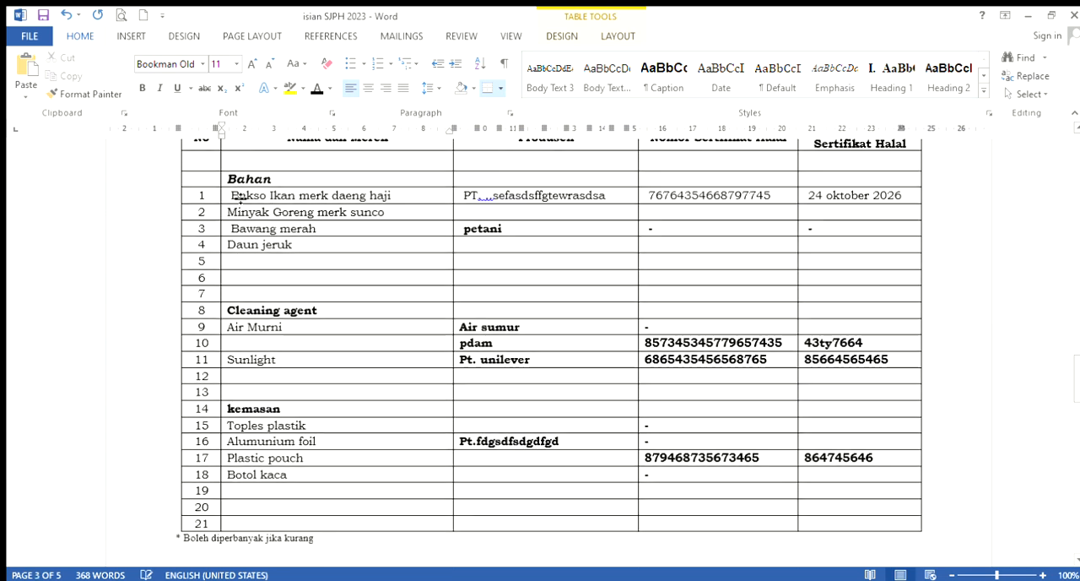
click(234, 195)
mouse_move(235, 198)
mouse_down()
mouse_move(284, 280)
mouse_move(299, 473)
mouse_move(300, 457)
mouse_up()
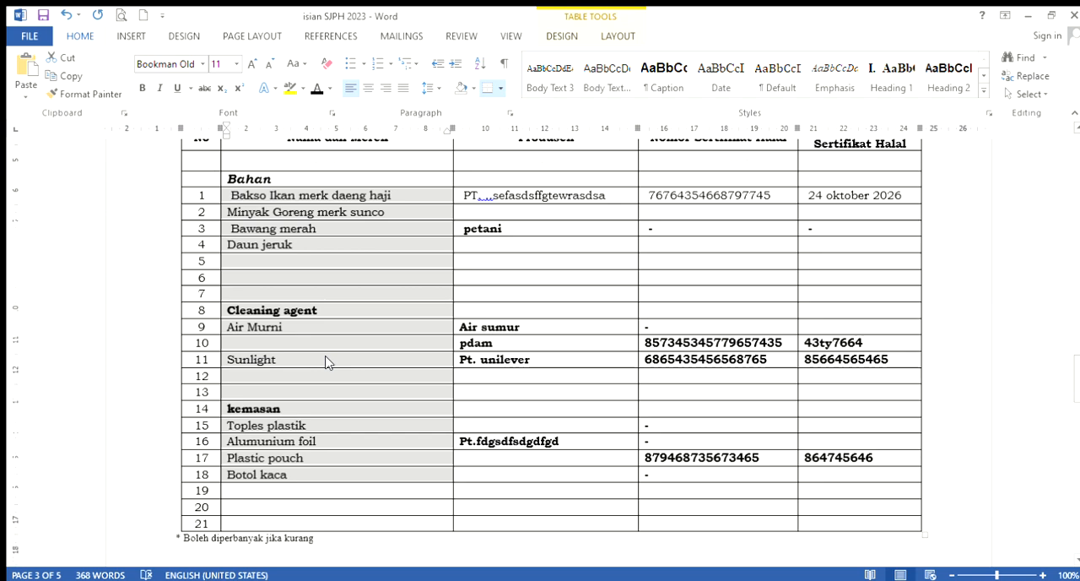
scroll(328, 361, down, 5)
click(231, 453)
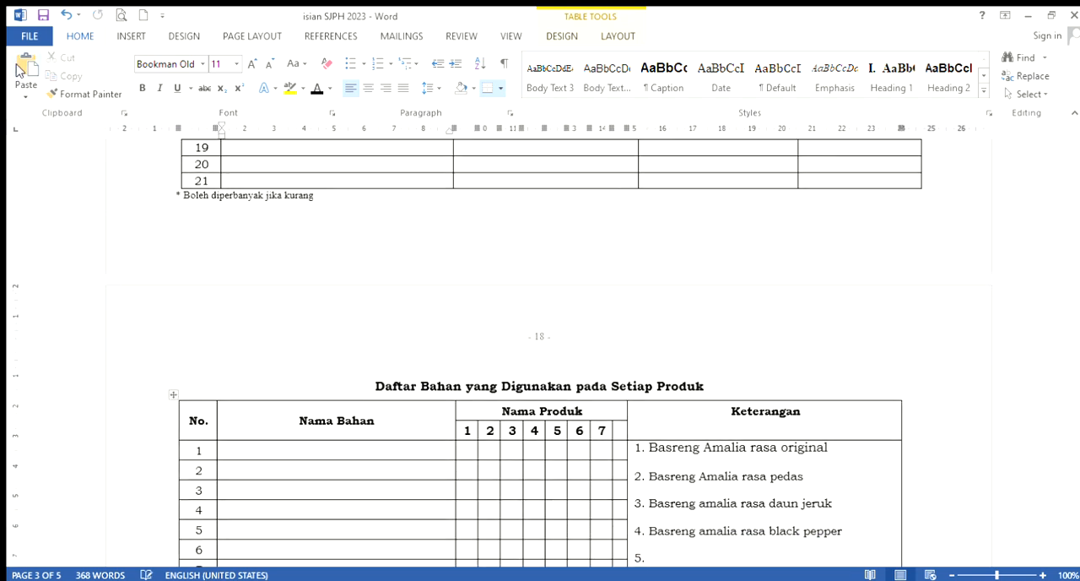
click(17, 66)
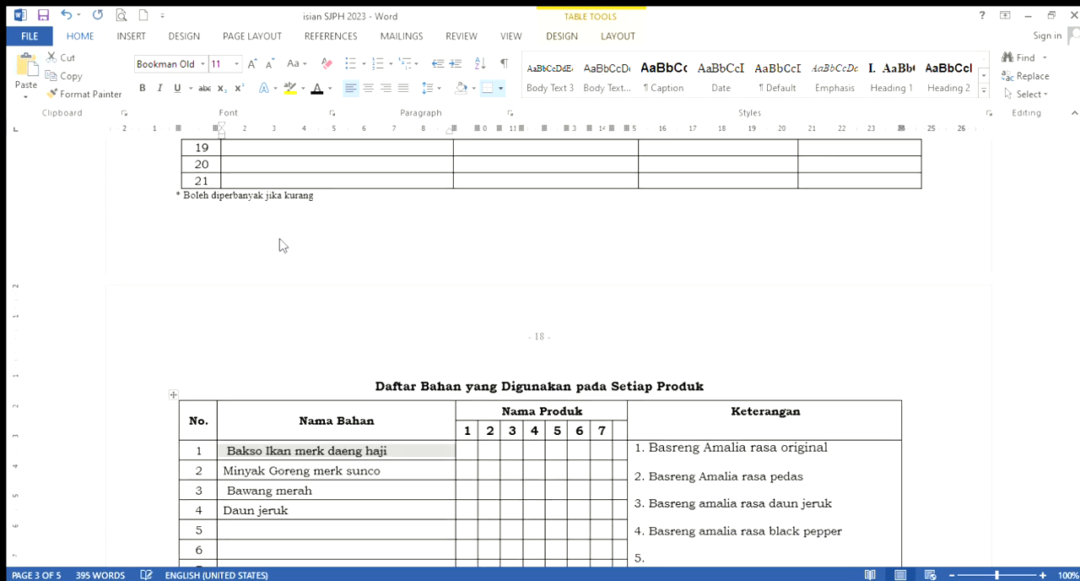
scroll(282, 244, down, 4)
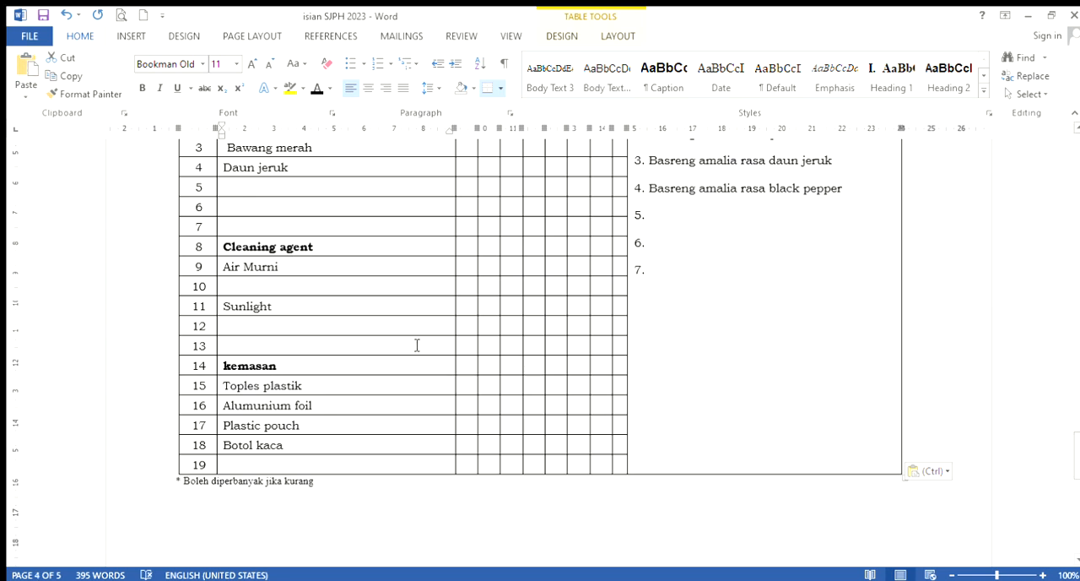
scroll(415, 342, up, 2)
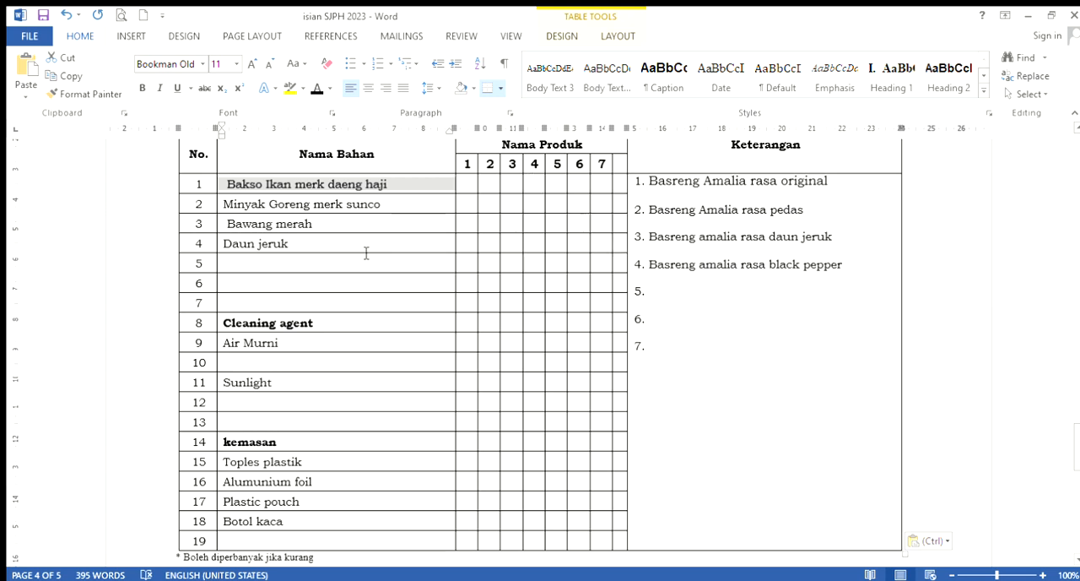
Enter "Cabai segar" in row 5 and "Perasa black pepper" in row 6 of Nama Bahan
click(255, 272)
text(Cabai)
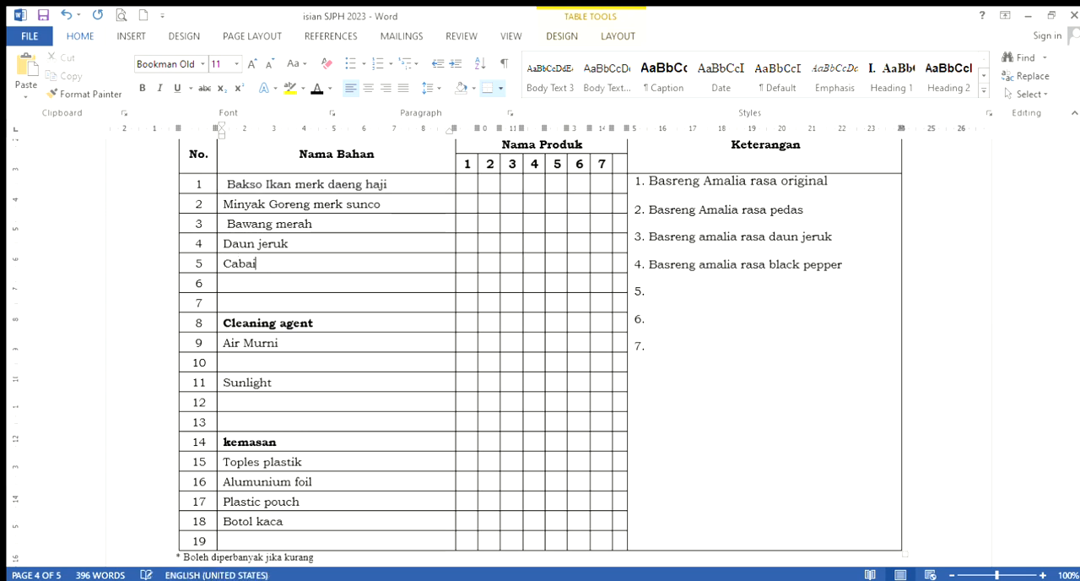
text( segar)
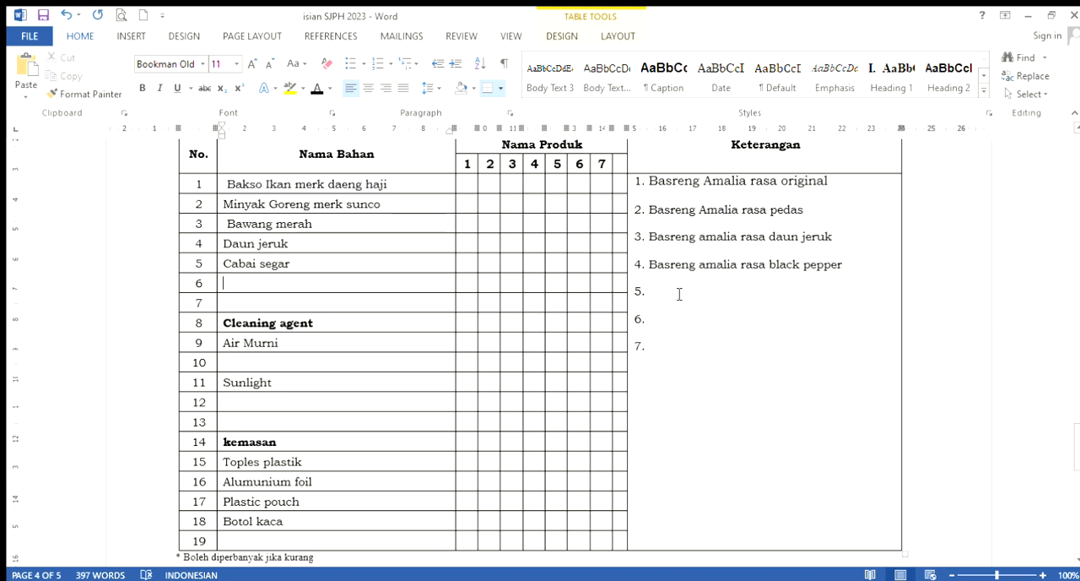
text(per)
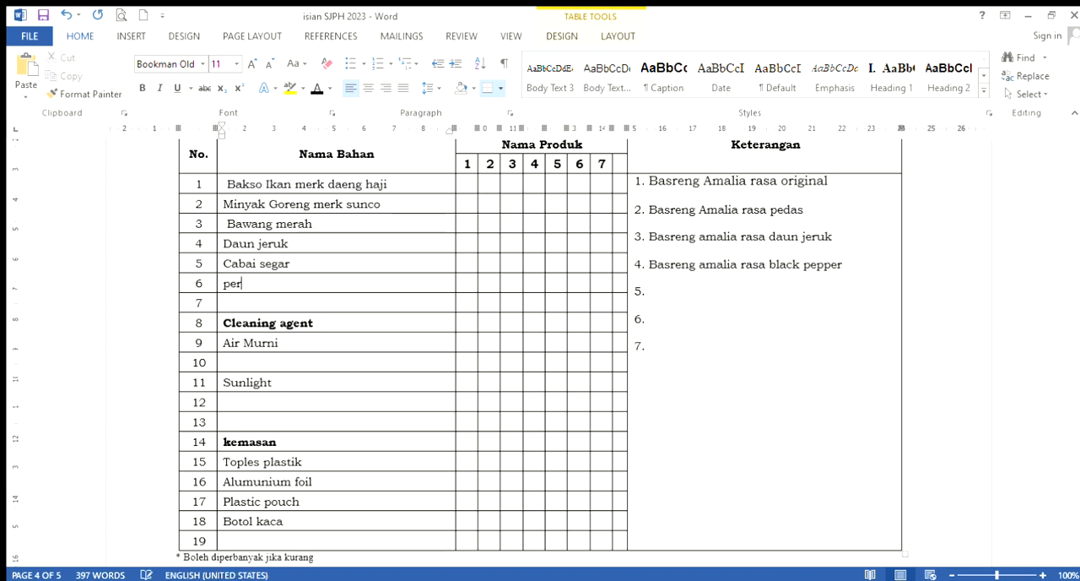
text(asa black pepp)
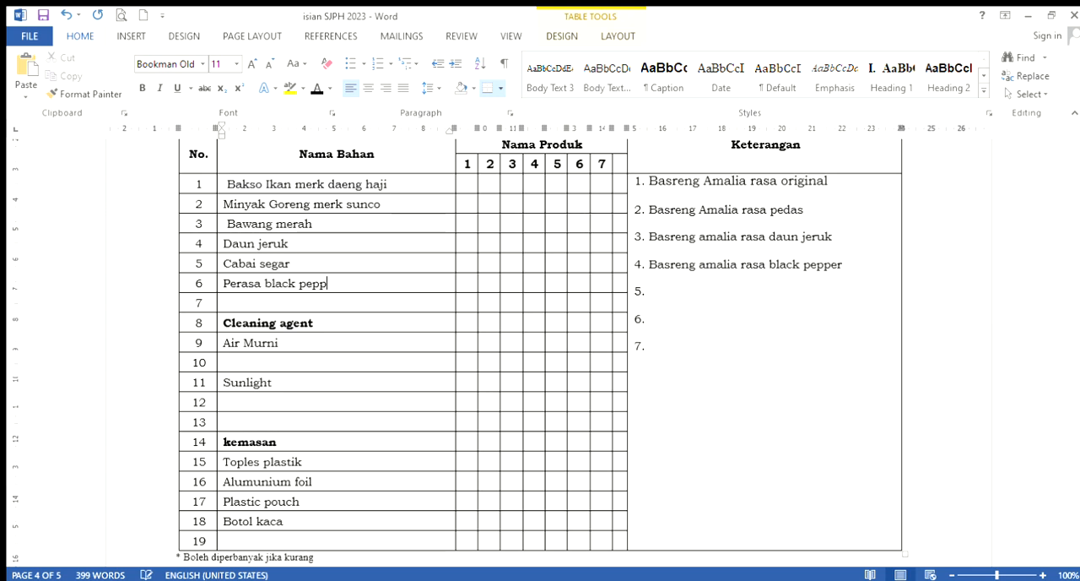
text(er)
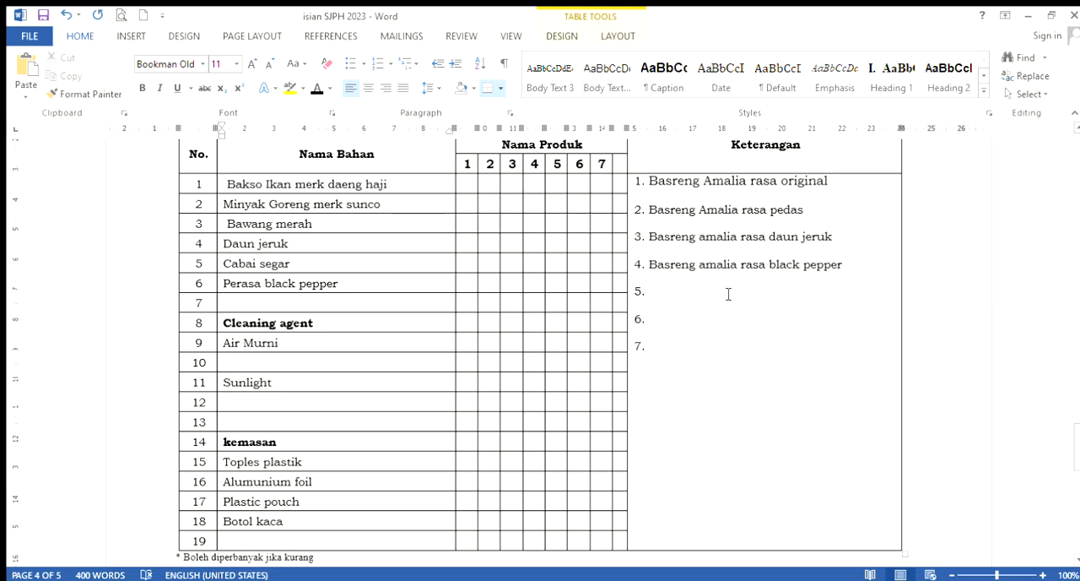
Bring up the insert commands for the product 1 cell in the Bakso Ikan merk daeng haji row
click(470, 189)
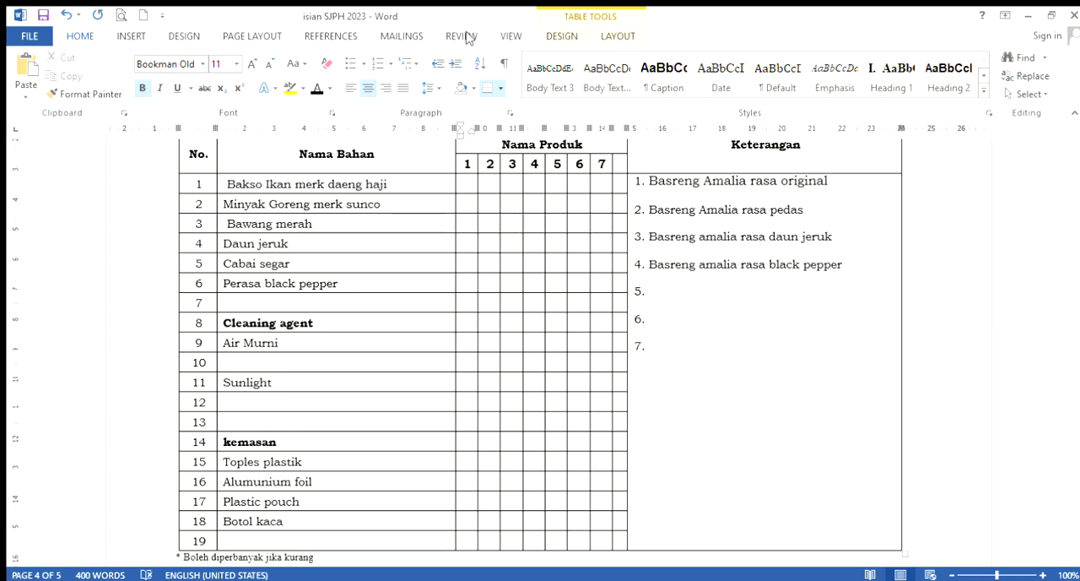
click(119, 35)
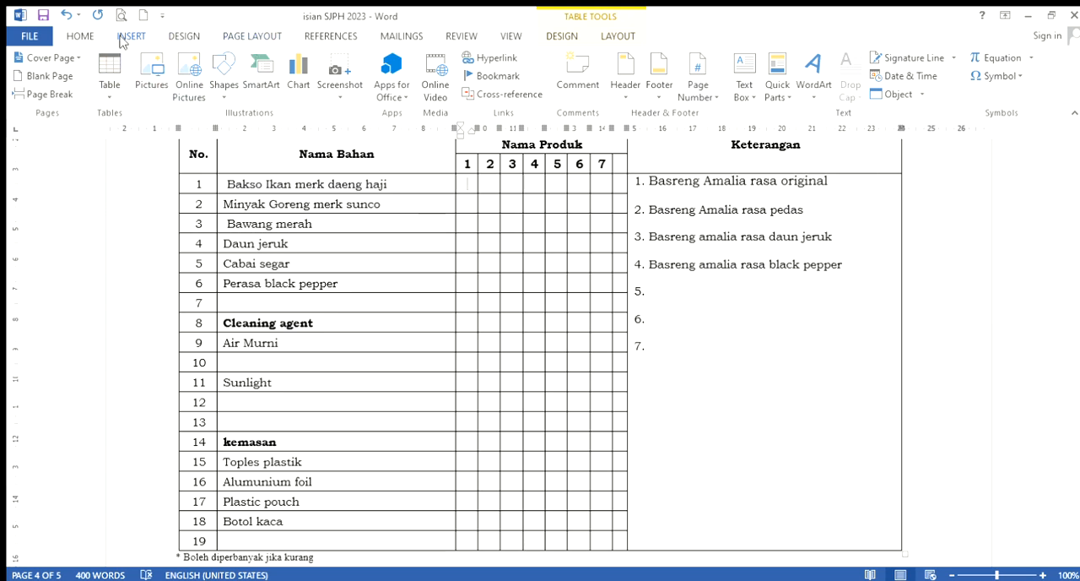
Mark products 1 to 4 with "v" in the Bakso Ikan merk daeng haji row
click(80, 36)
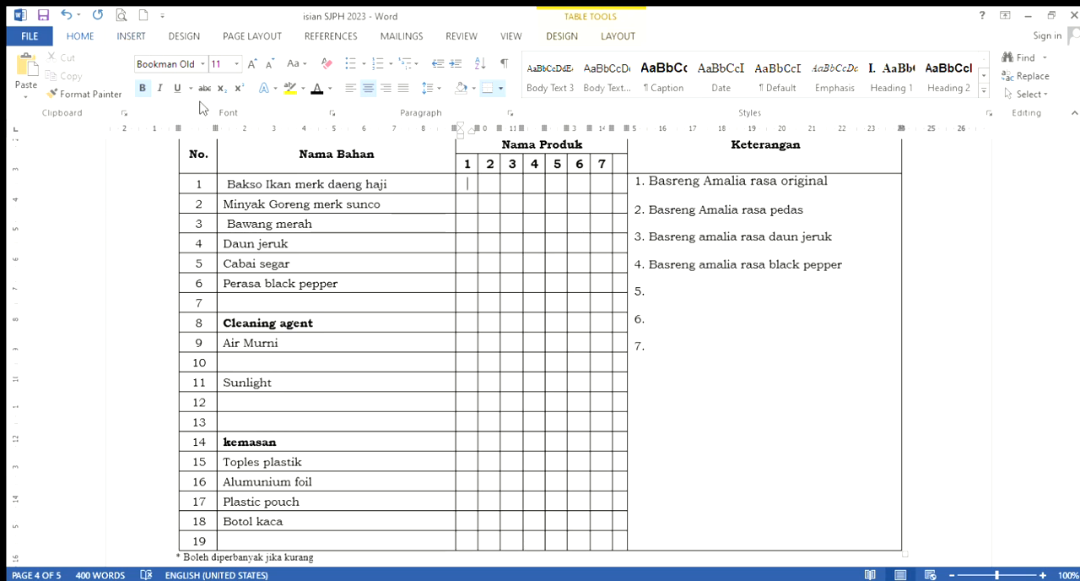
click(469, 185)
text(v)
click(494, 186)
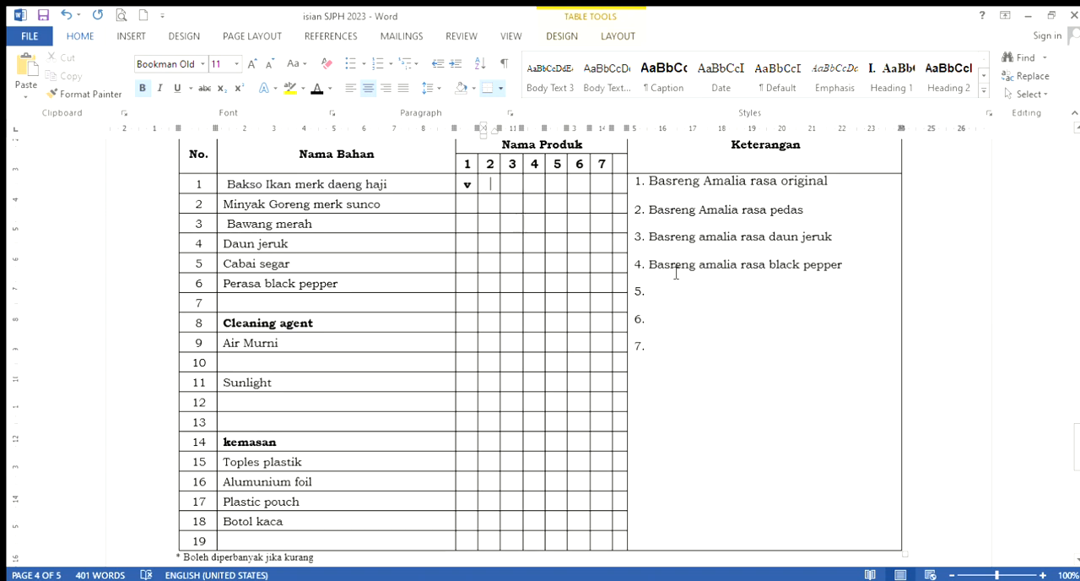
text(v)
click(510, 187)
text(v)
click(537, 185)
text(v)
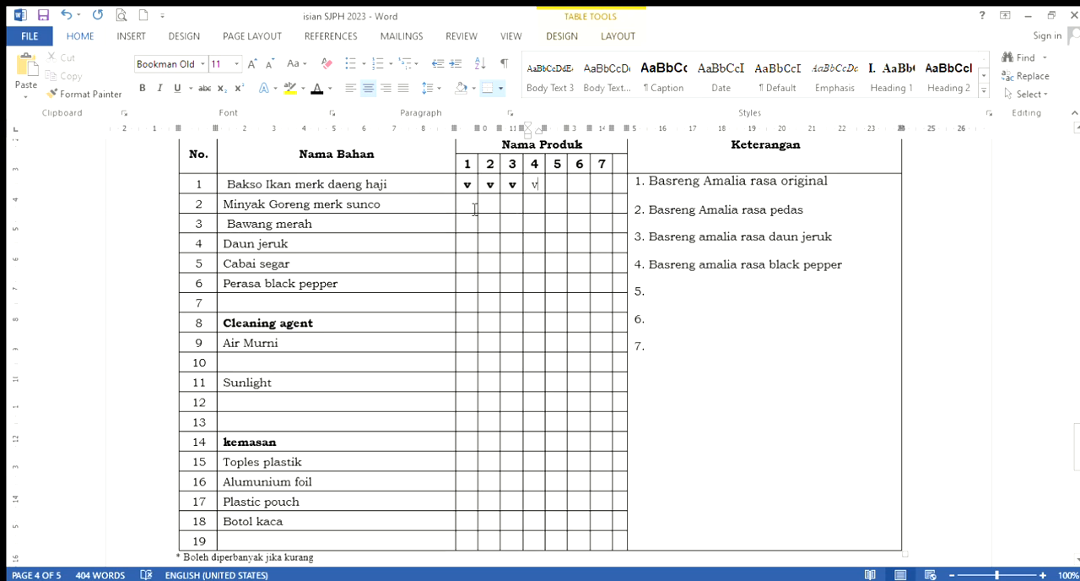
Mark products 1 to 4 with "v" in the Minyak Goreng merk sunco row
click(468, 204)
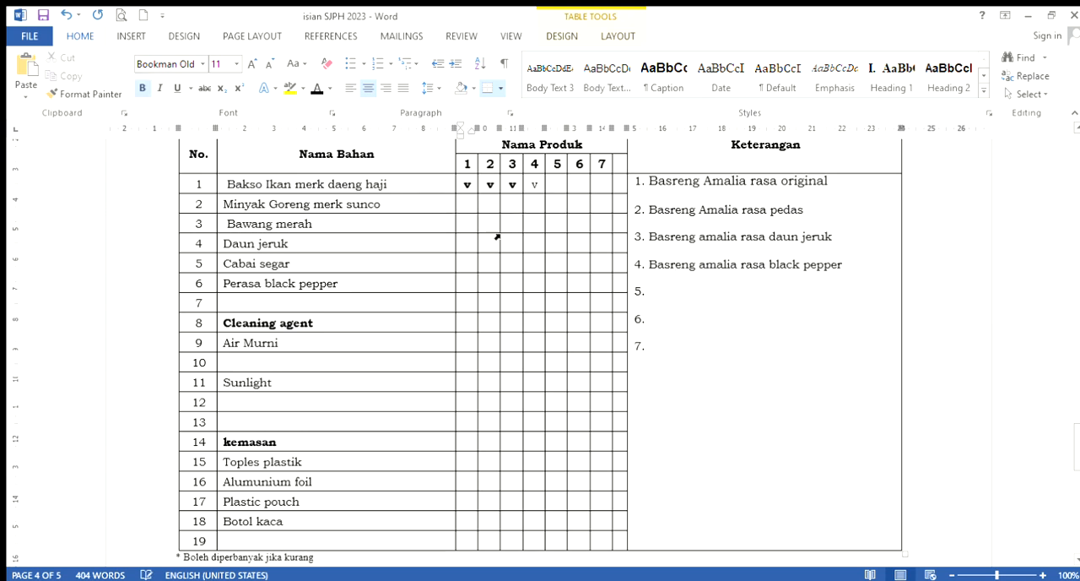
text(v)
click(492, 205)
text(v)
click(518, 206)
text(v)
click(536, 205)
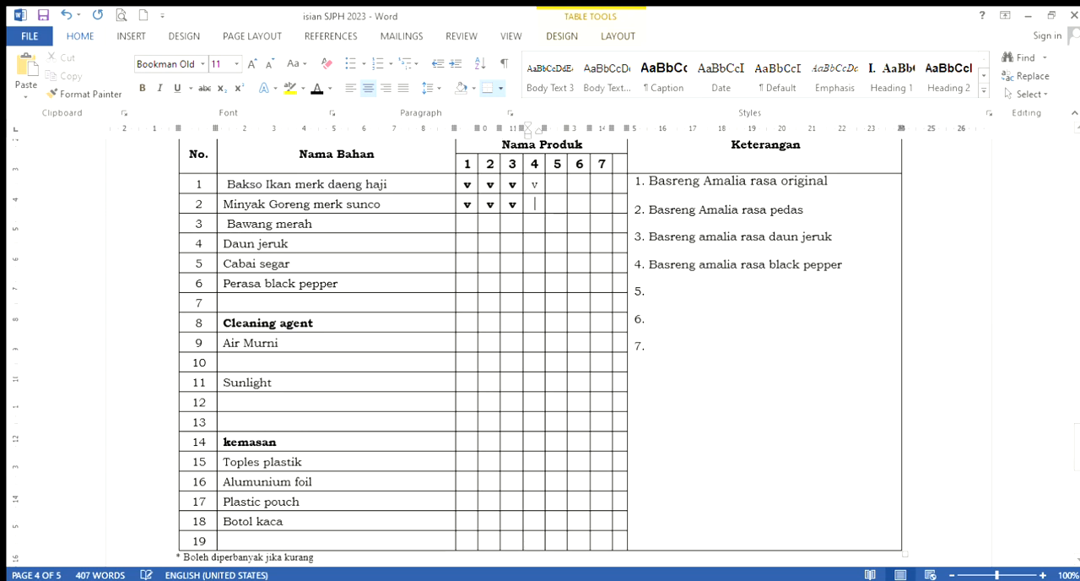
Mark products 1 to 4 with "v" in the Bawang merah row
click(474, 229)
text(v)
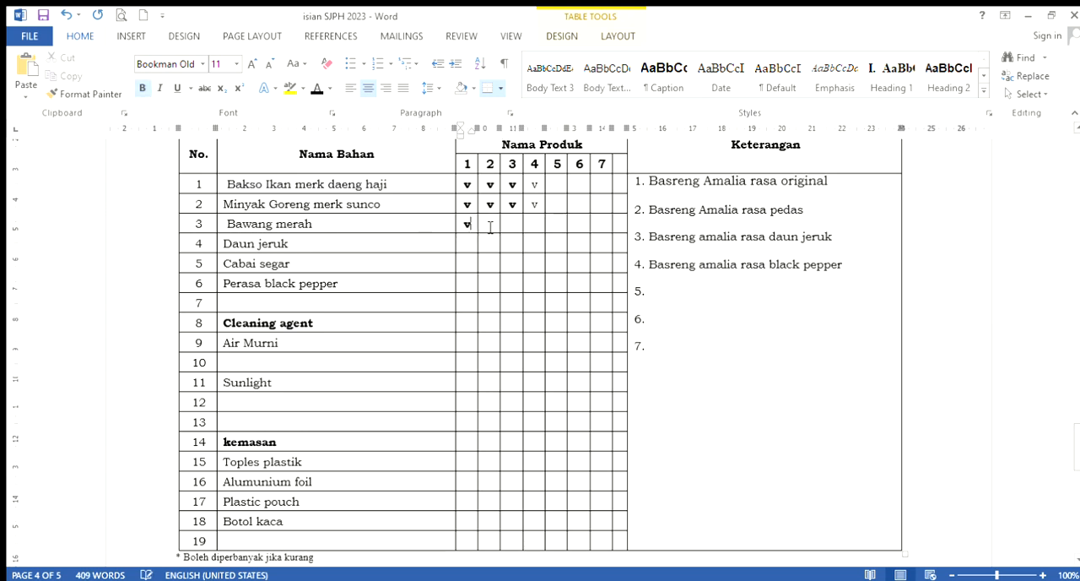
click(491, 229)
text(v)
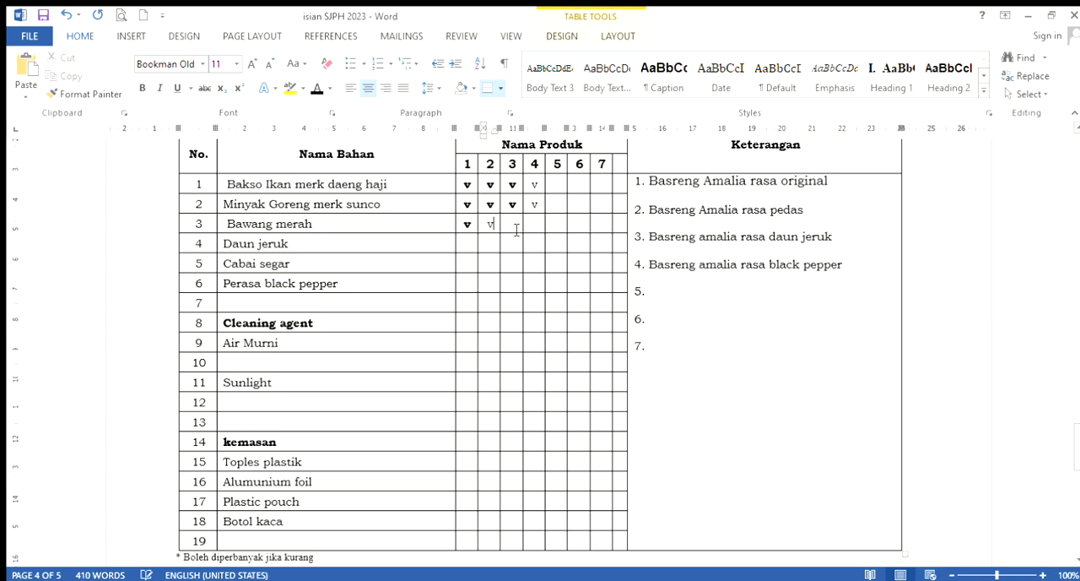
click(516, 229)
text(v)
click(535, 229)
text(v)
Mark Daun jeruk for product 3 and Perasa black pepper for product 4 with "v"
click(514, 243)
text(v)
click(537, 290)
Mark products 1 to 4 with "v" in the Air Murni row under Cleaning agent
click(467, 349)
text(v)
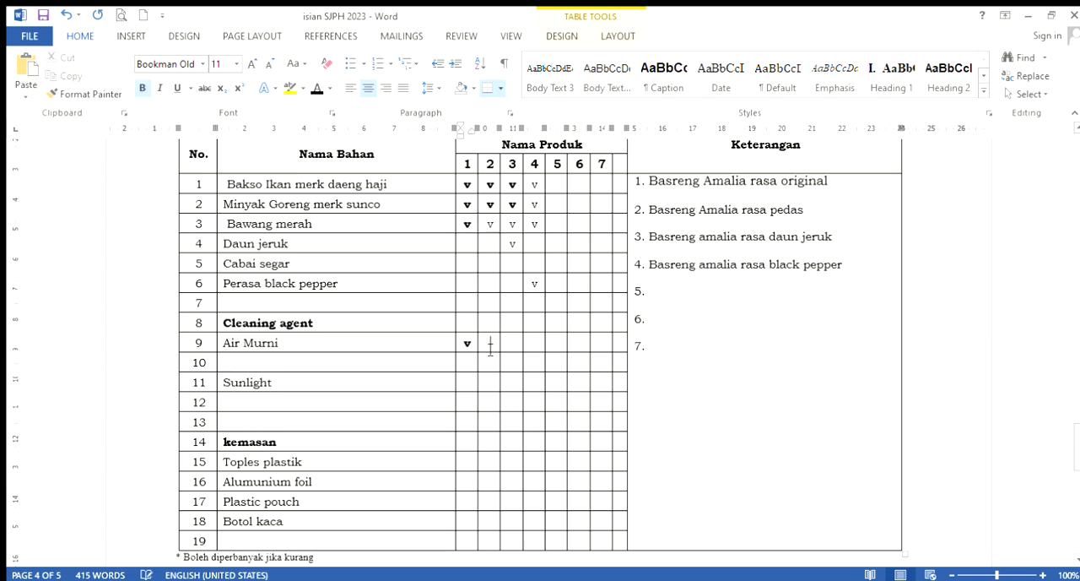
click(490, 346)
text(v)
click(513, 347)
text(v)
click(537, 349)
text(v)
Mark products 1 to 4 with "v" in the Sunlight row under Cleaning agent
click(470, 384)
text(v)
click(490, 384)
text(v)
click(514, 388)
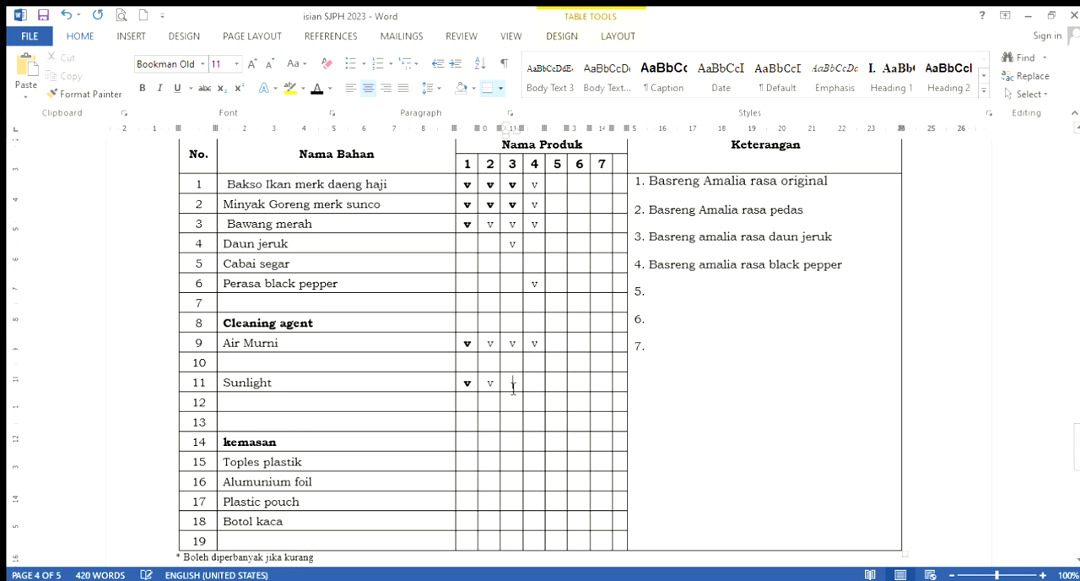
text(v)
click(537, 386)
text(v)
Under kemasan, mark Toples plastik for products 1 and 2, Plastic pouch for product 3 and Alumunium foil for product 4 with "v"
scroll(426, 362, down, 1)
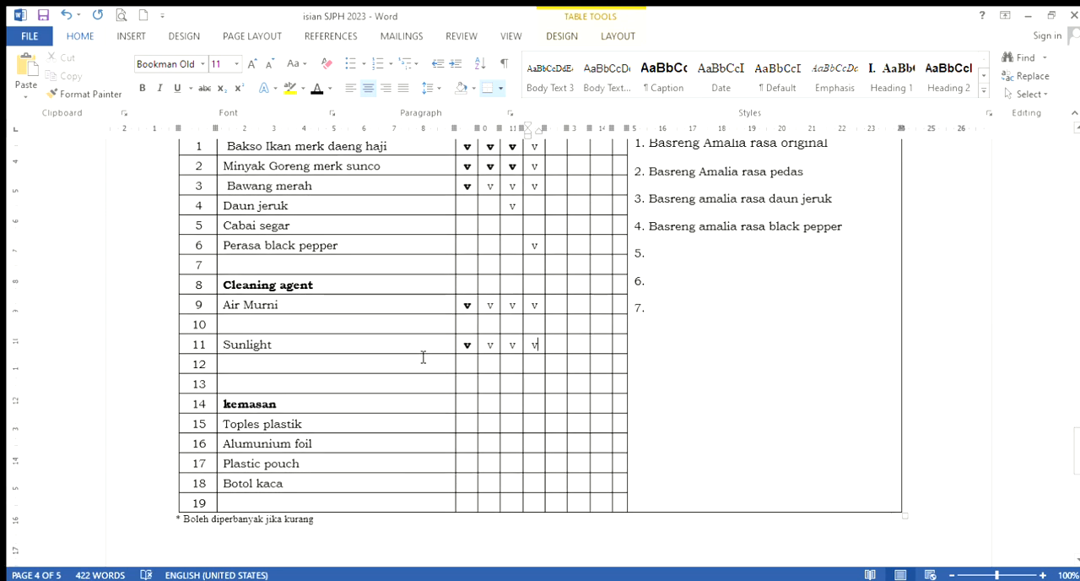
scroll(423, 357, down, 2)
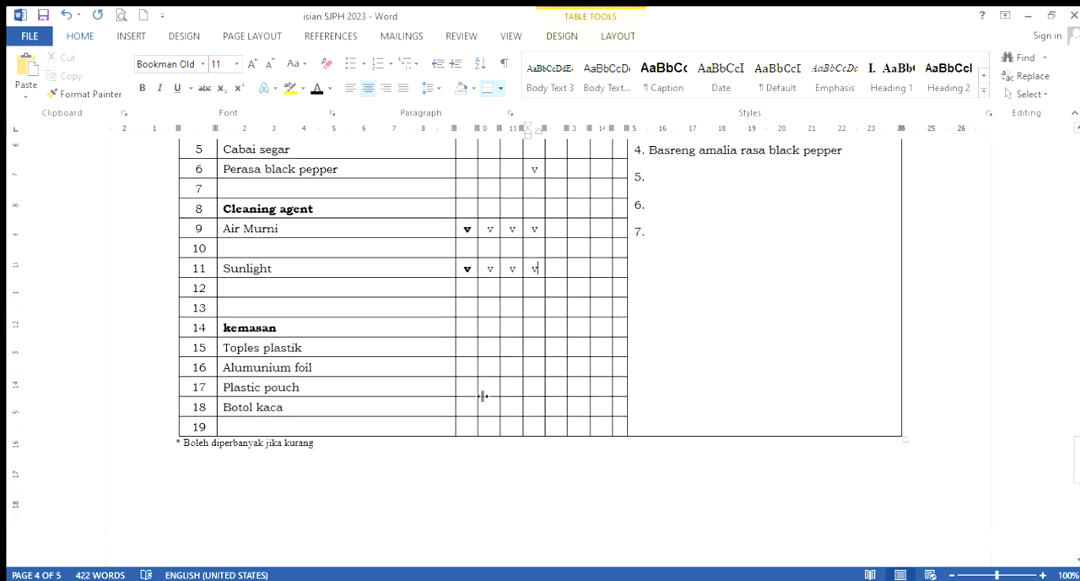
click(470, 350)
text(v)
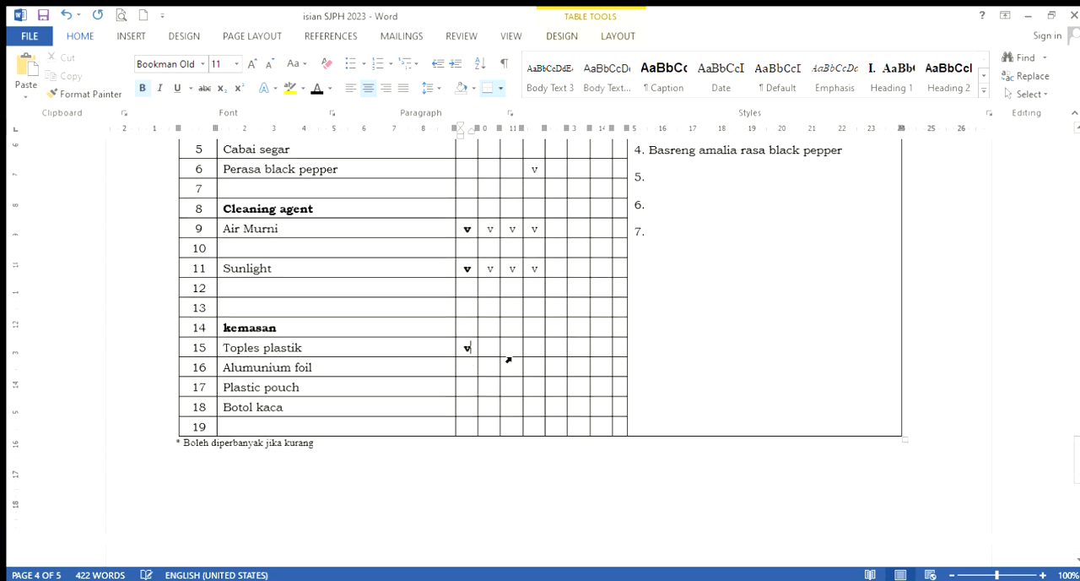
click(488, 353)
text(v)
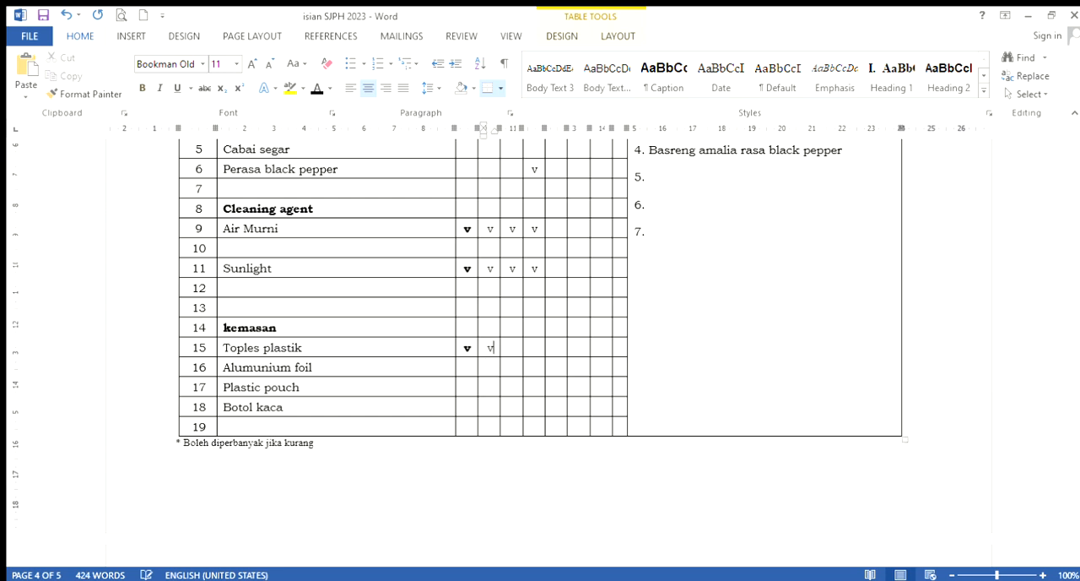
click(518, 394)
text(v)
click(536, 371)
text(v)
Review the marked ingredient table, the ingredient list before it and the submission instructions on the last page
scroll(471, 347, up, 5)
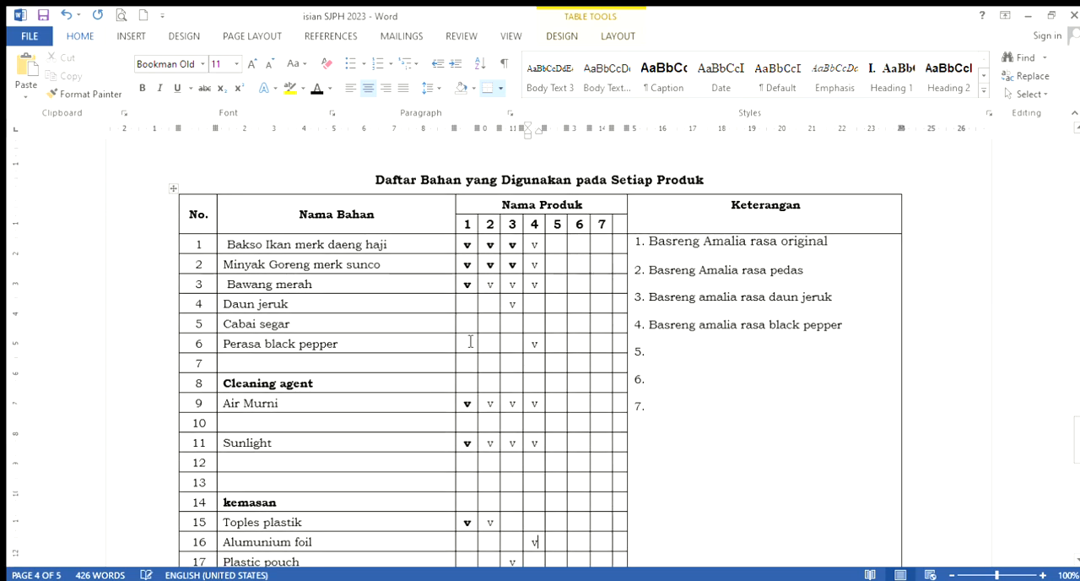
scroll(470, 348, up, 2)
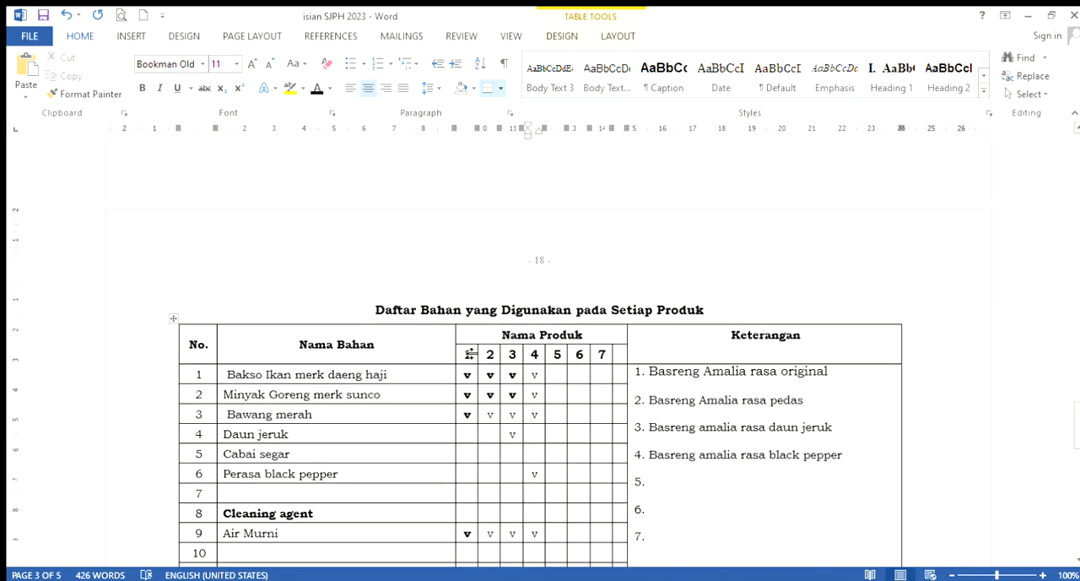
scroll(468, 348, down, 3)
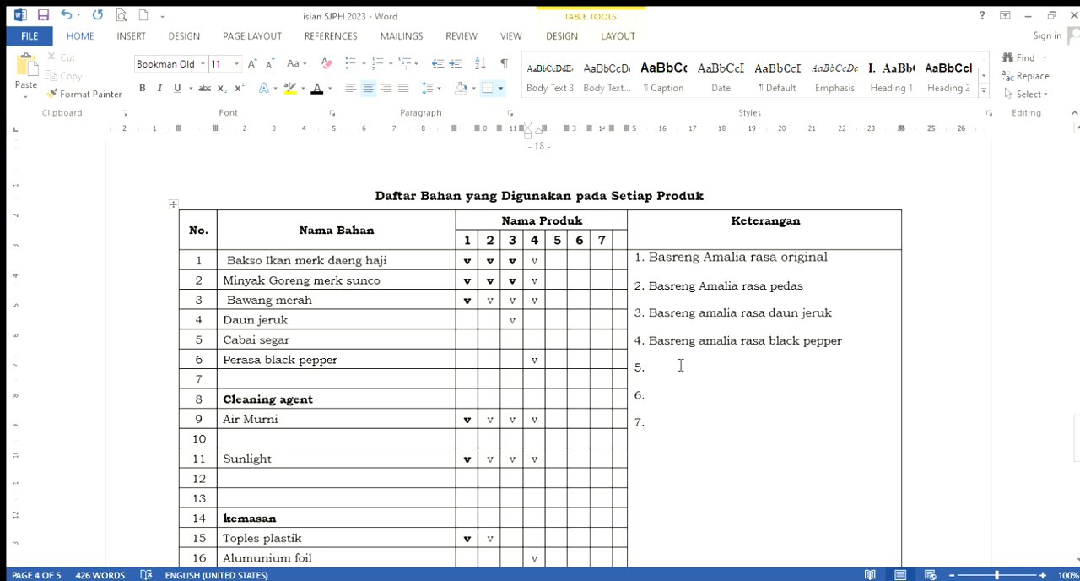
scroll(210, 365, up, 1)
scroll(210, 364, up, 3)
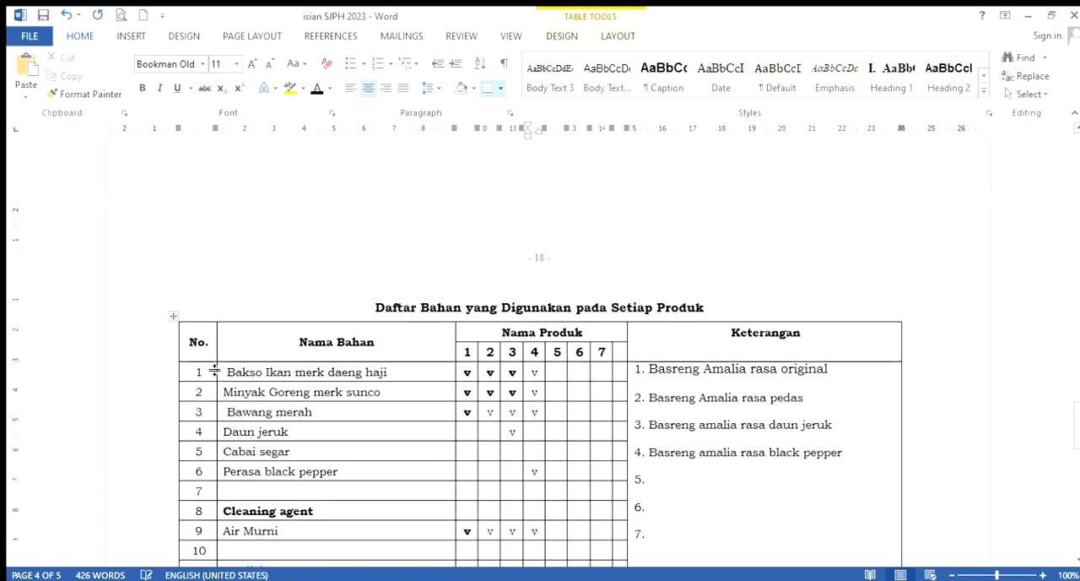
scroll(210, 365, up, 4)
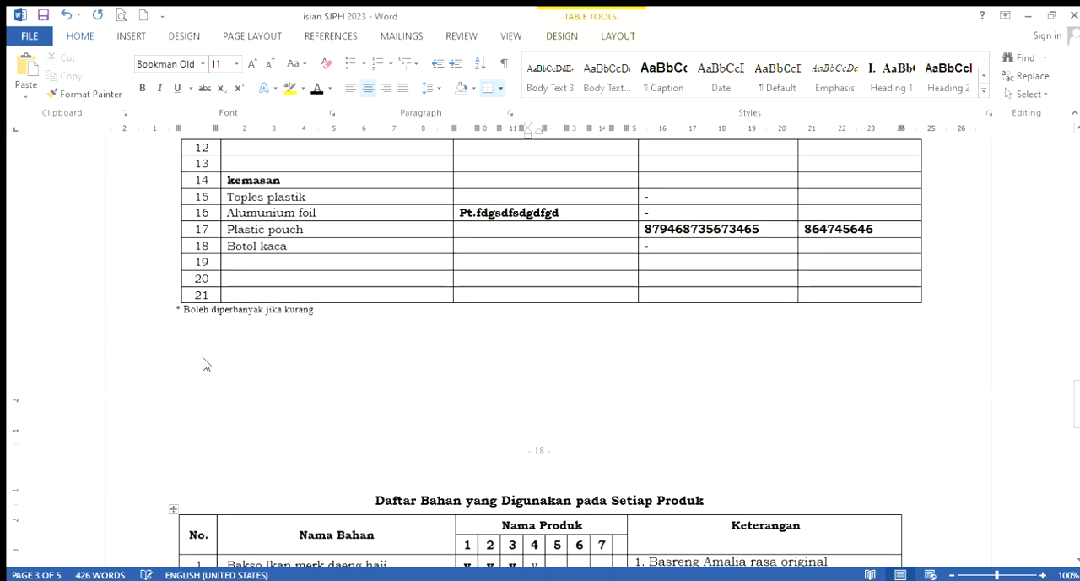
scroll(507, 430, down, 20)
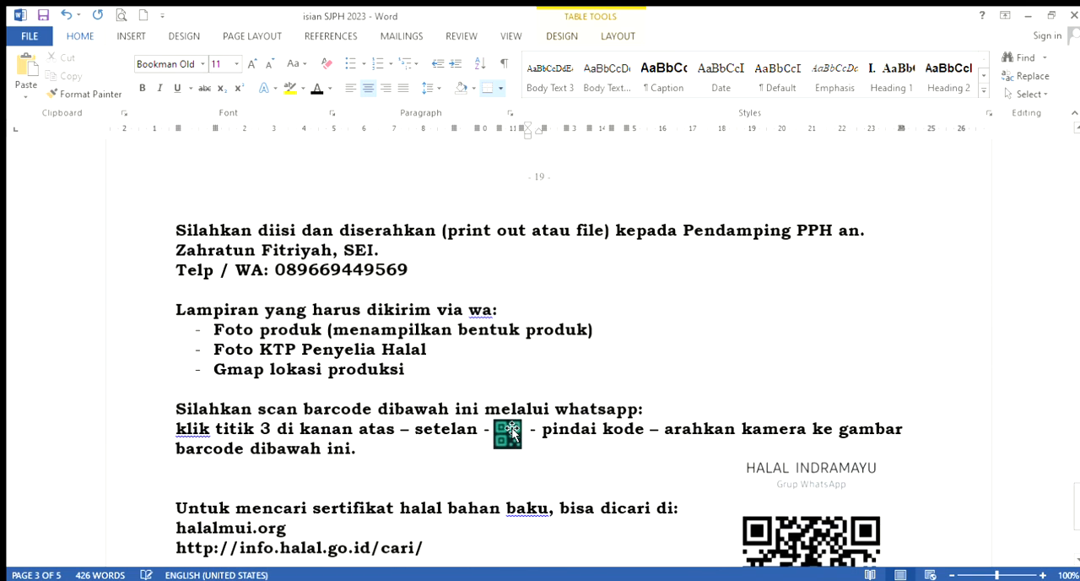
scroll(512, 431, down, 3)
scroll(476, 410, up, 2)
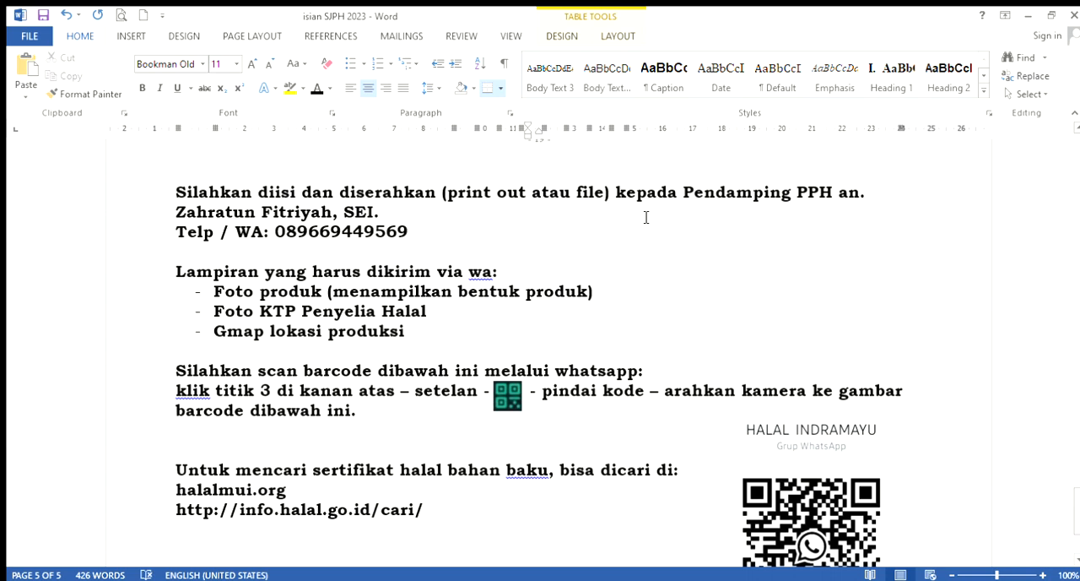
scroll(636, 244, up, 19)
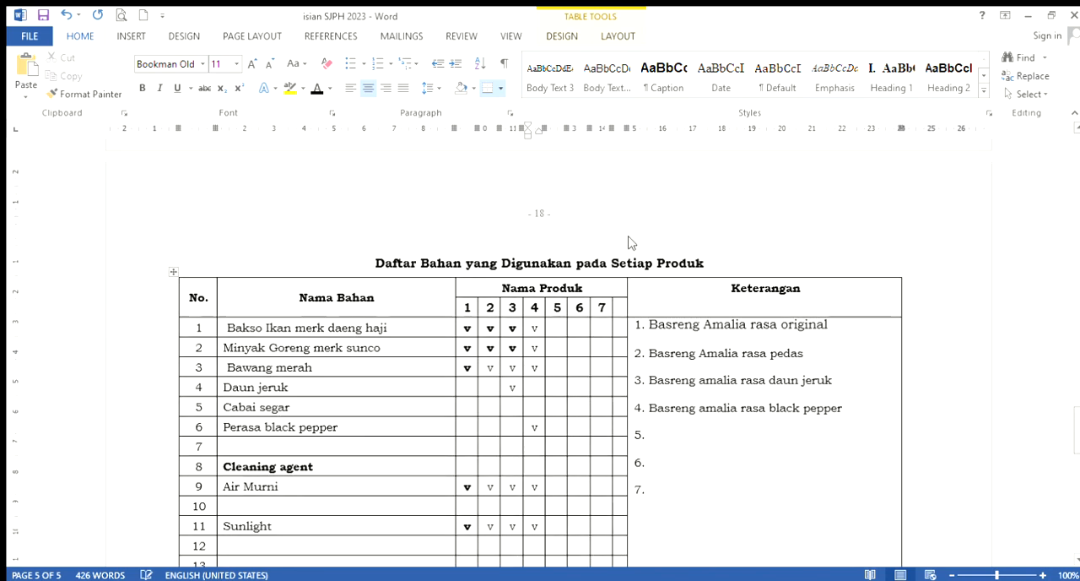
Enter "Basreng Amalia rasa original:" on the first blank line of Proses Produksi on the Proses Produk Halal page
scroll(633, 244, up, 20)
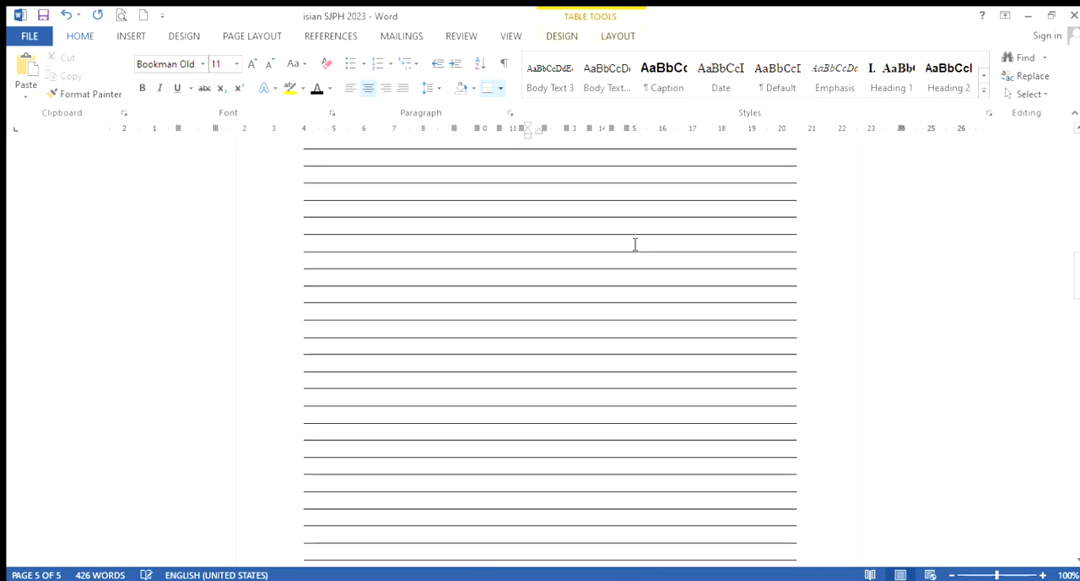
scroll(635, 243, up, 10)
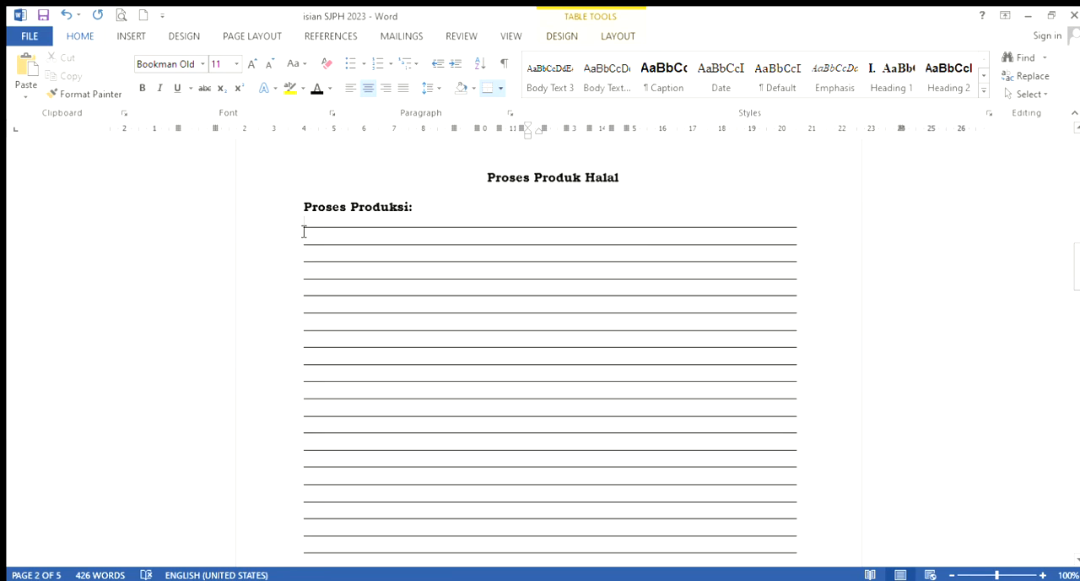
drag(304, 231, 526, 463)
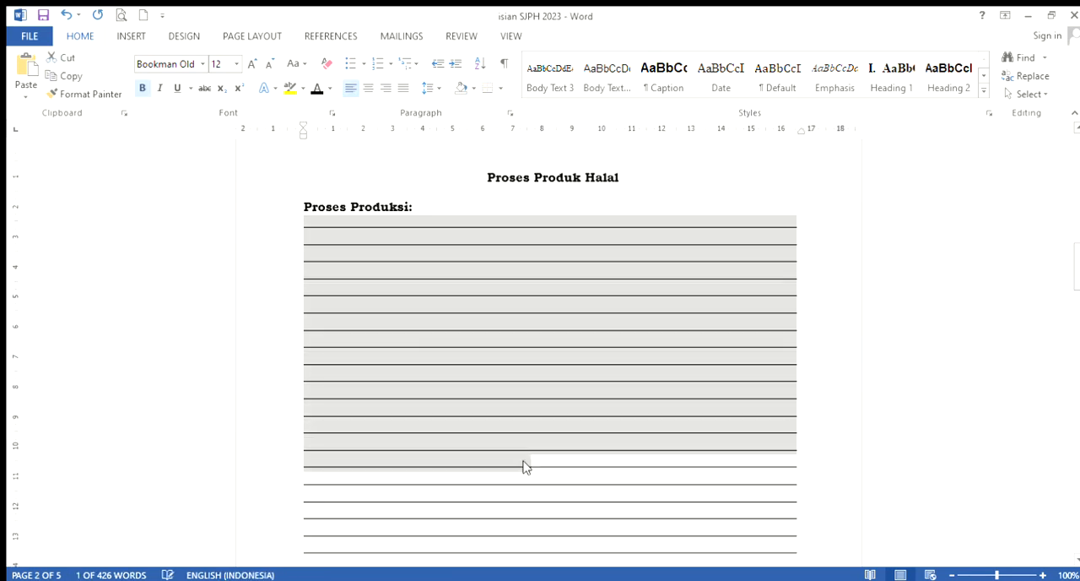
click(470, 434)
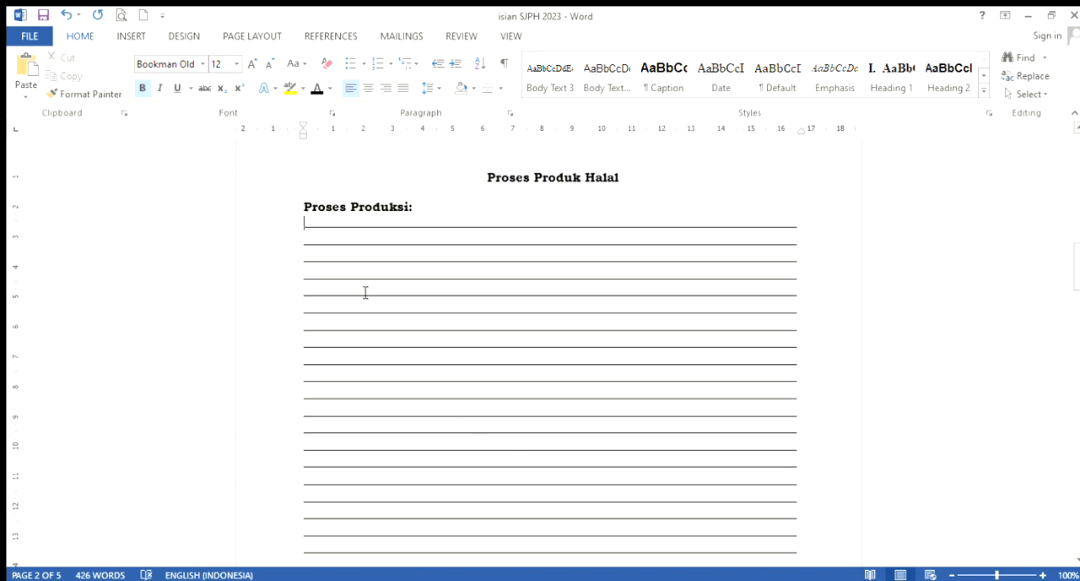
scroll(383, 361, down, 5)
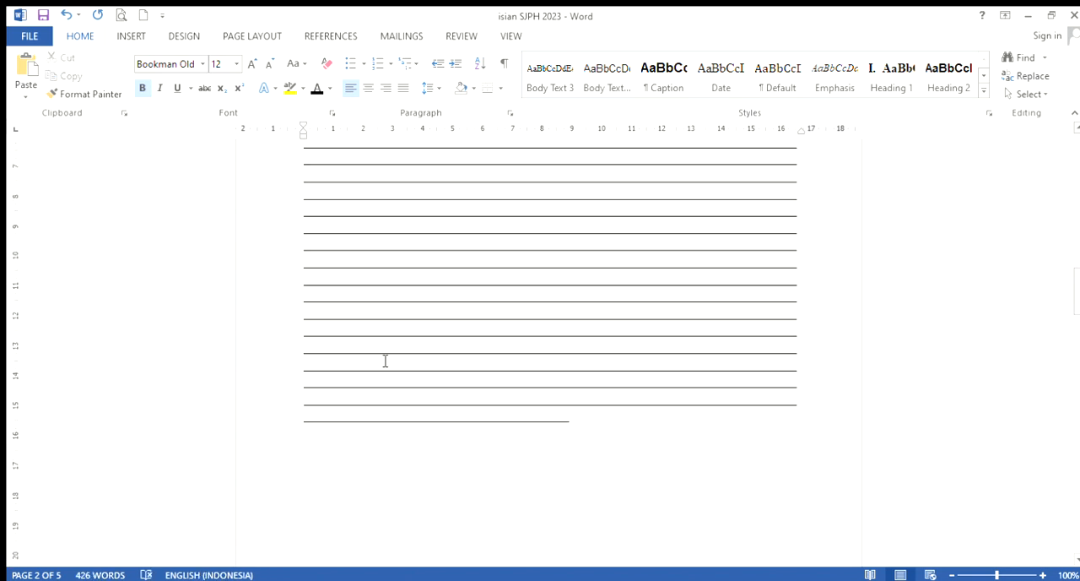
scroll(384, 361, up, 6)
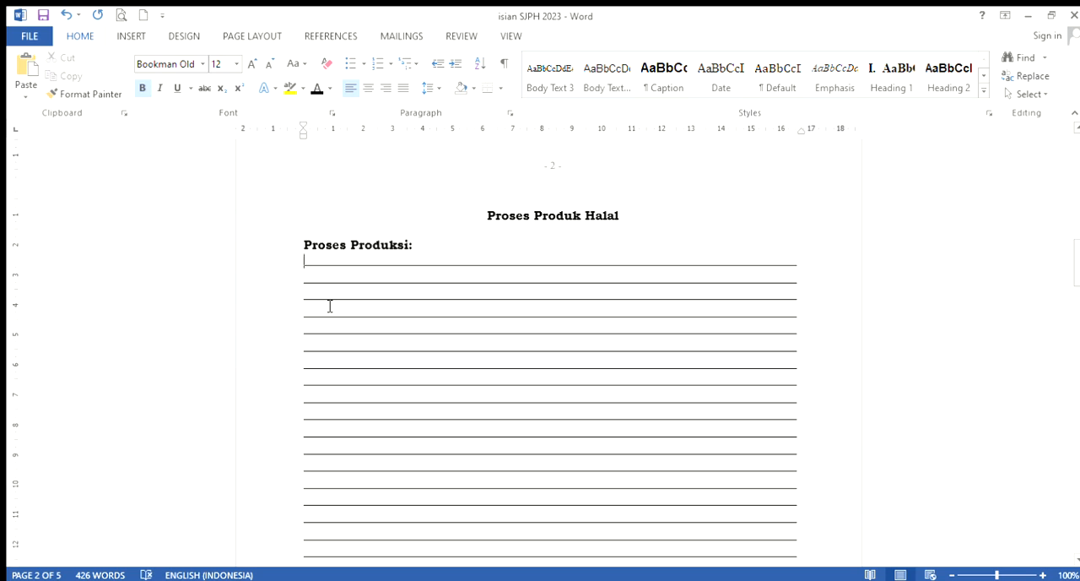
text(Basreng)
key(Return)
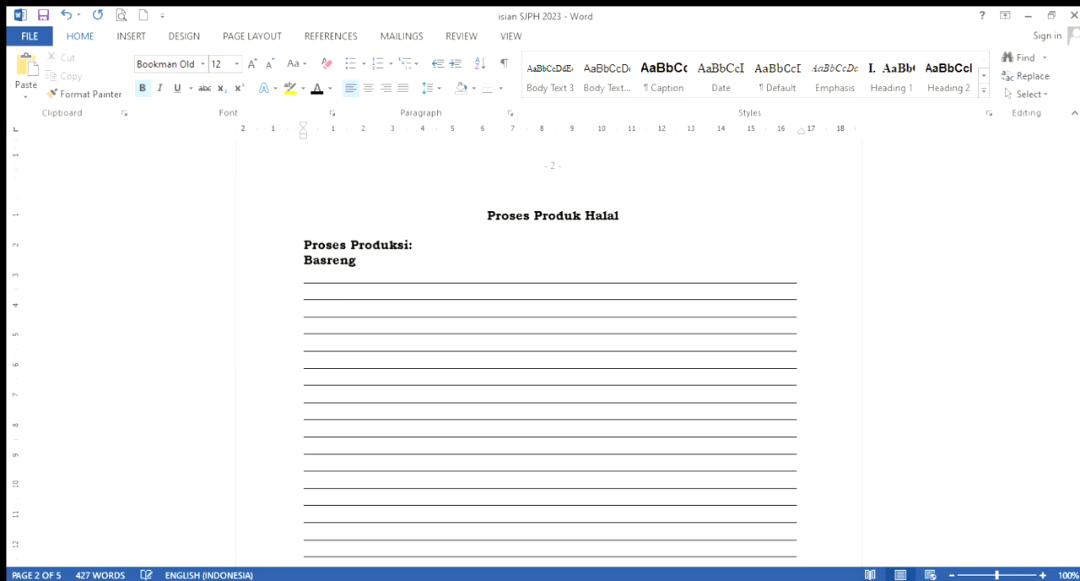
key(BackSpace)
key(Return)
text(Amalia rasa original)
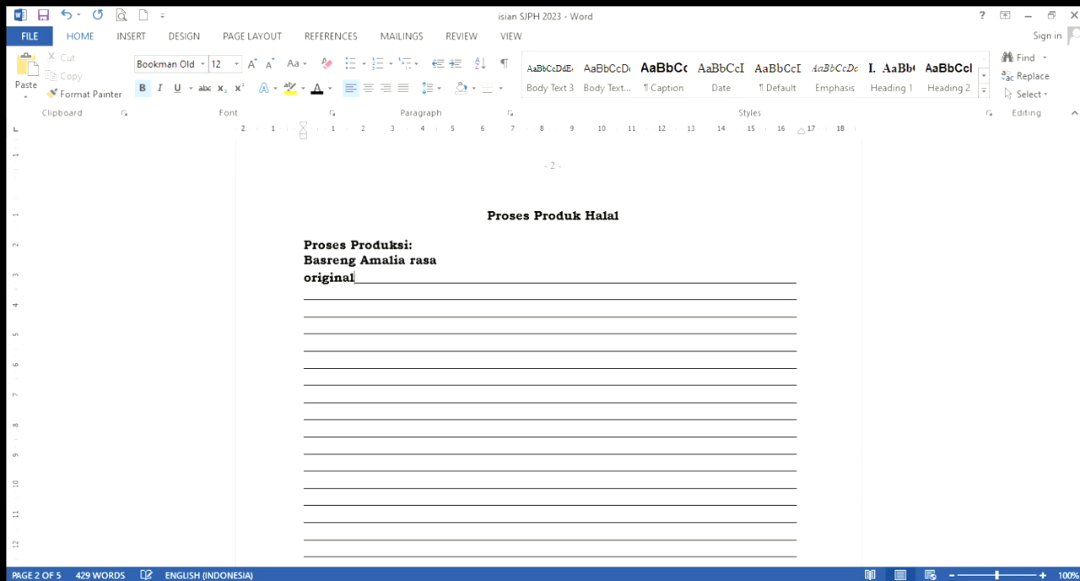
text(: )
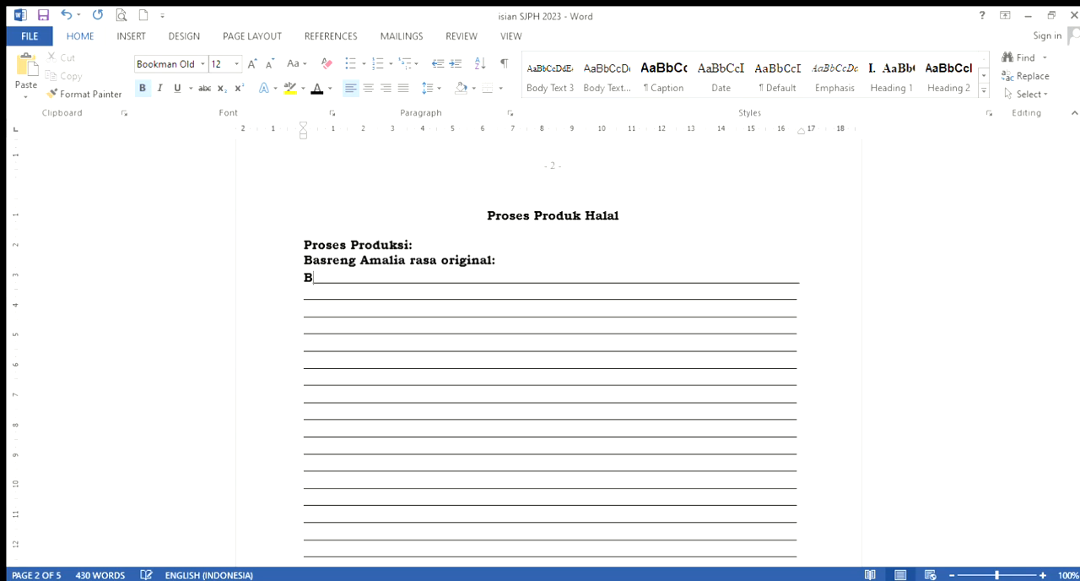
text(Bakso ikan )
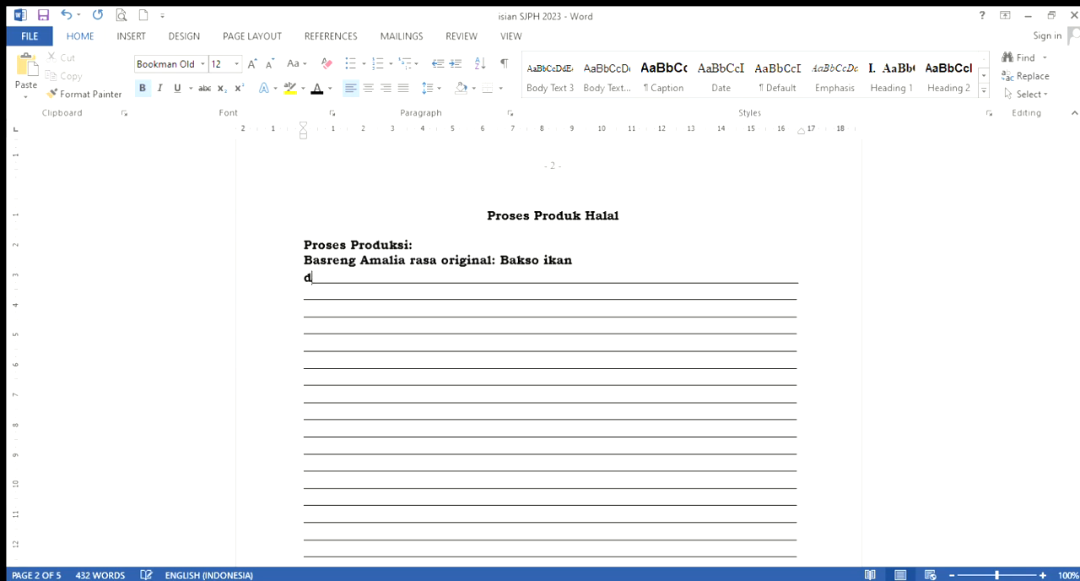
text(di iris tipis, lalu )
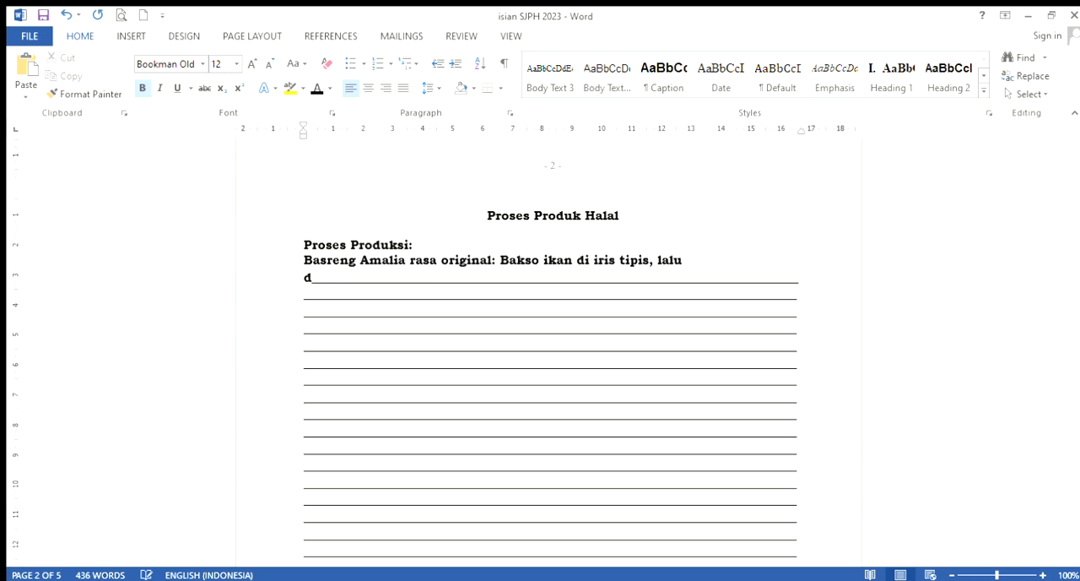
text(digoreng menggunakan)
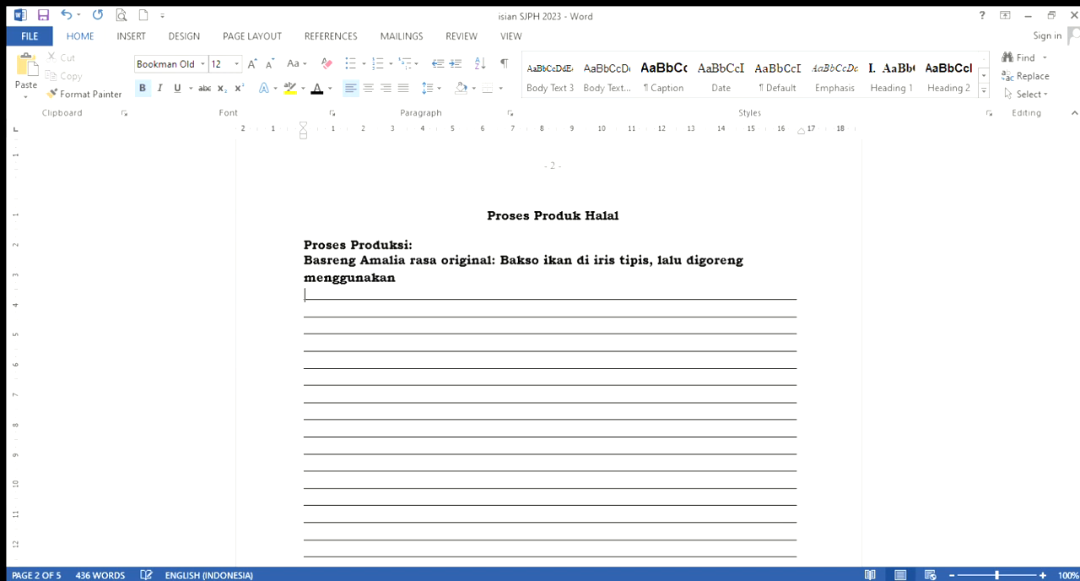
text( minyak goreng. )
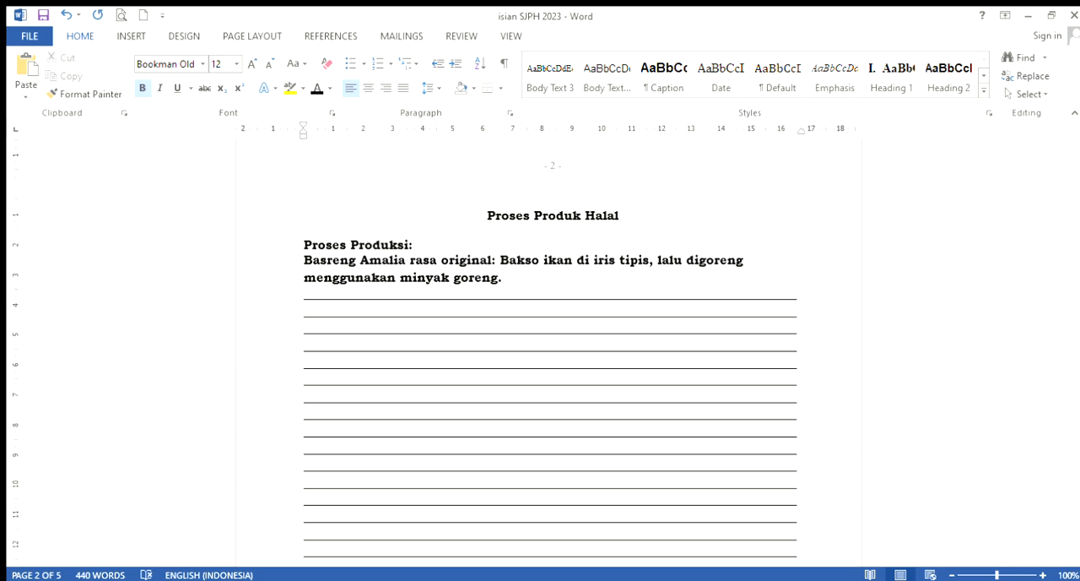
text(Halus)
Enter "Halus" after the frying sentence and delete the remaining blank ruled lines below it
drag(342, 298, 379, 532)
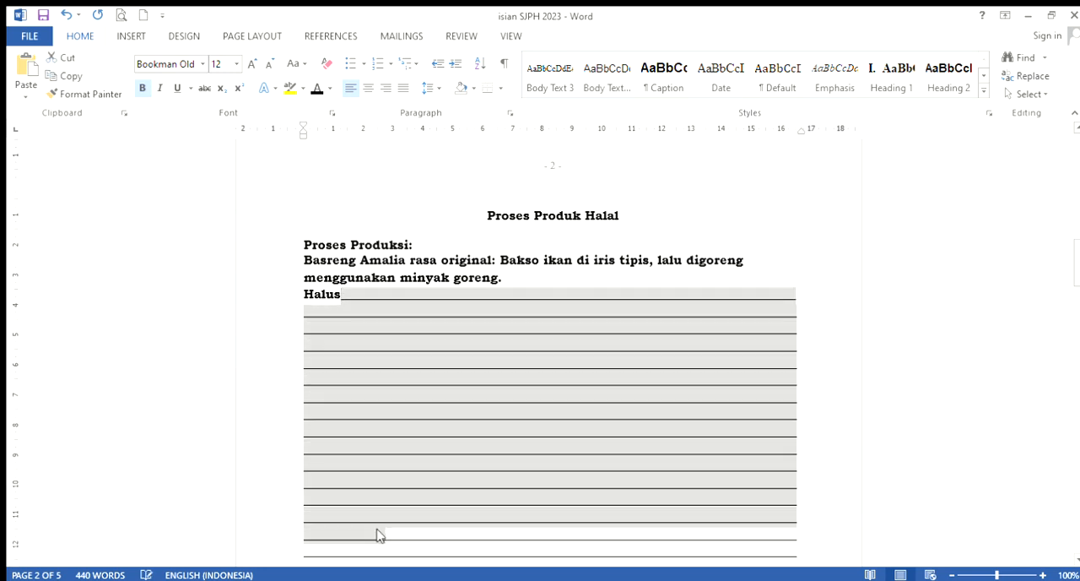
key(Delete)
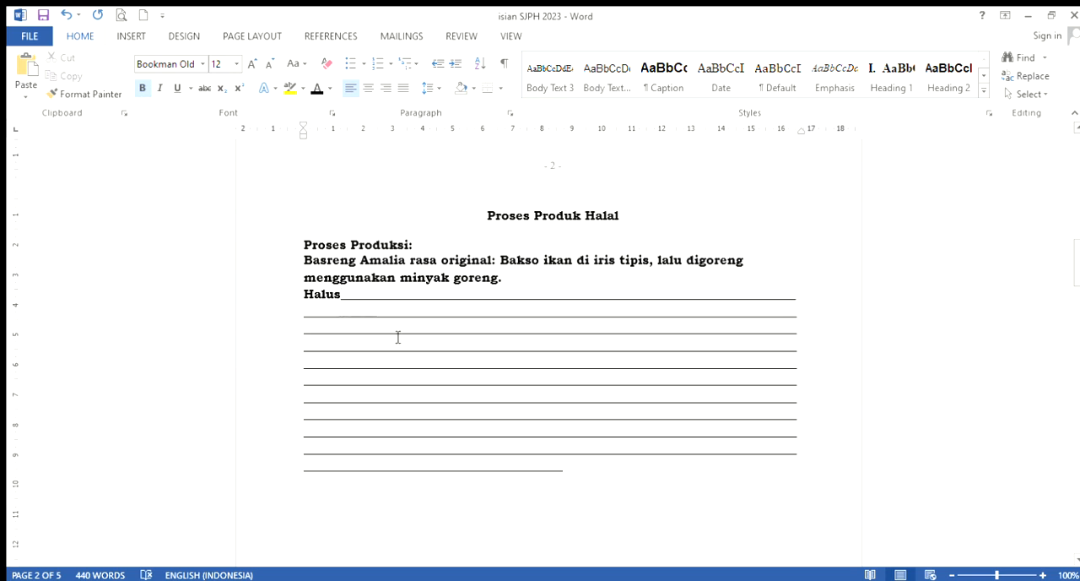
drag(398, 335, 634, 484)
key(Delete)
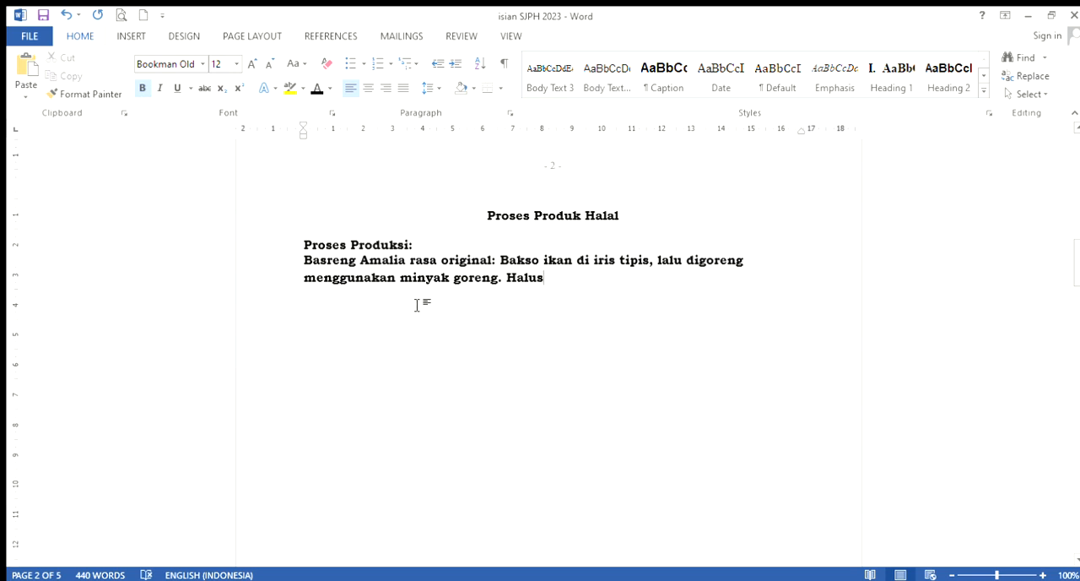
Extend the frying sentence after "minyak goreng" with "hingga matang, angkat dan tiriskan", keeping the spelling "goreng"
click(499, 282)
text(hingga)
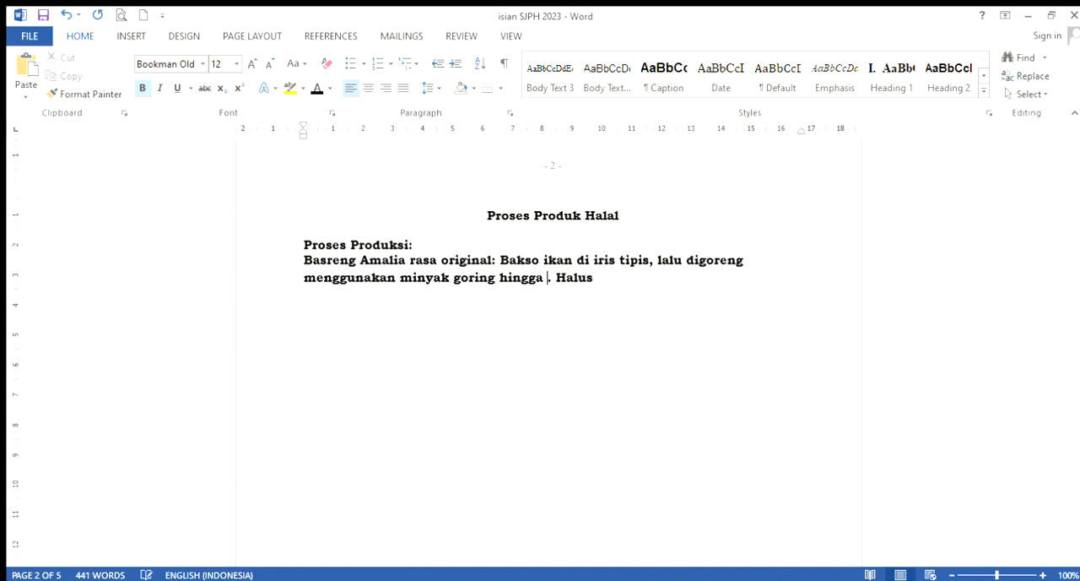
click(478, 277)
key(BackSpace)
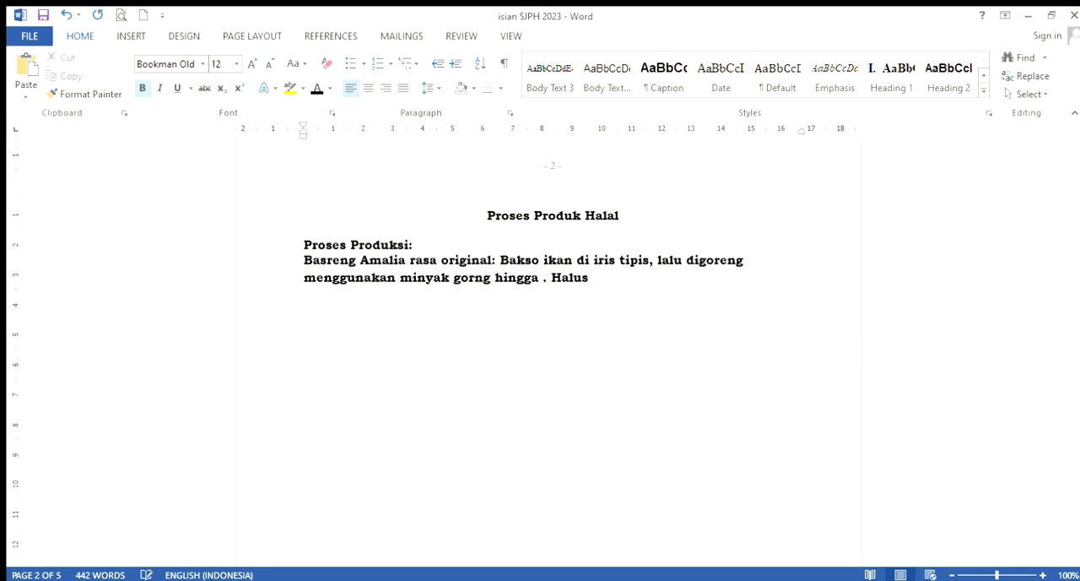
text(e)
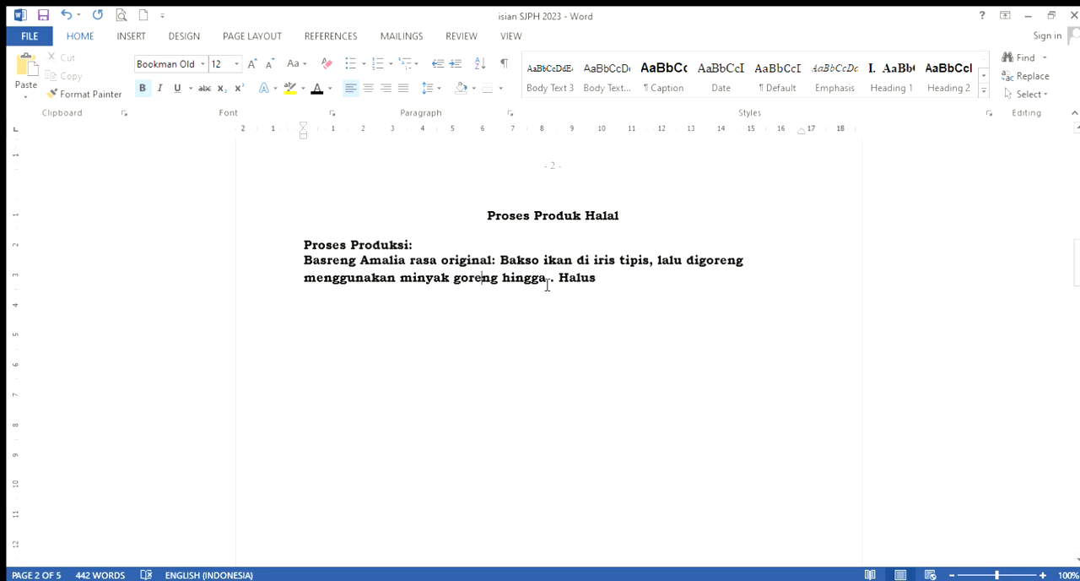
click(553, 282)
text(matan)
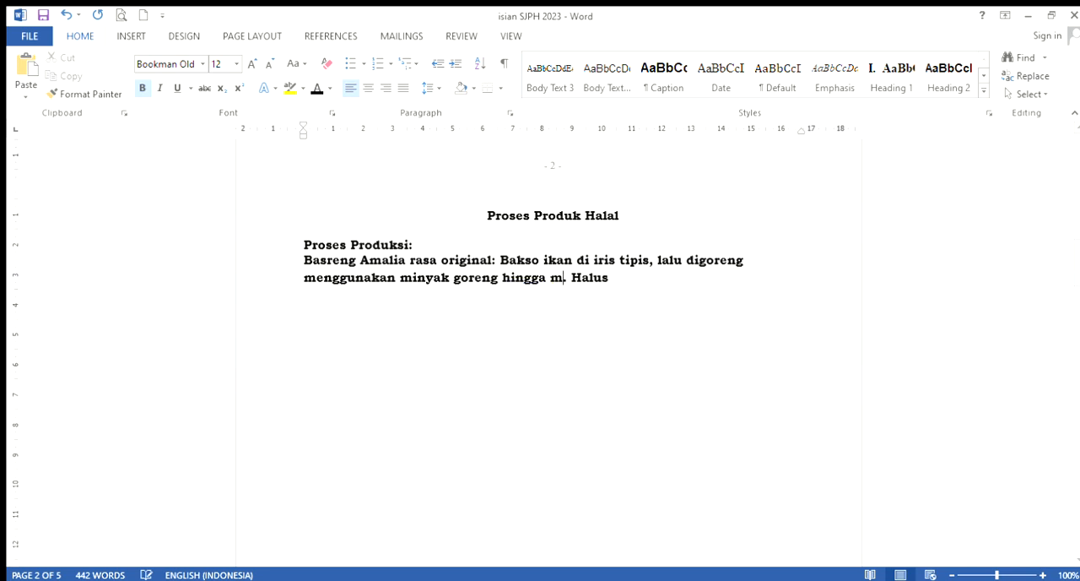
text(g, angkat)
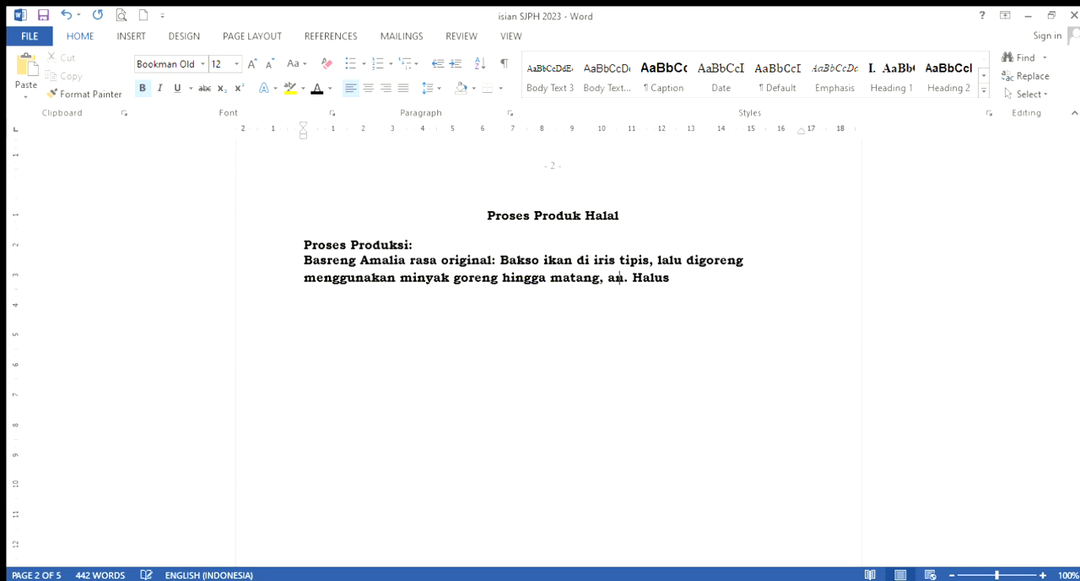
text( dan tiris)
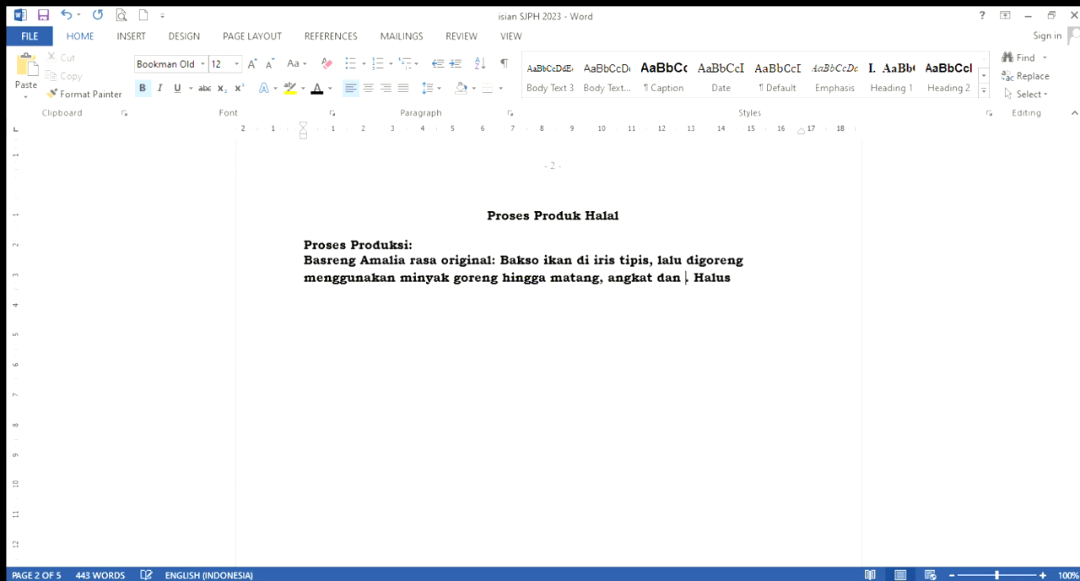
text(kan)
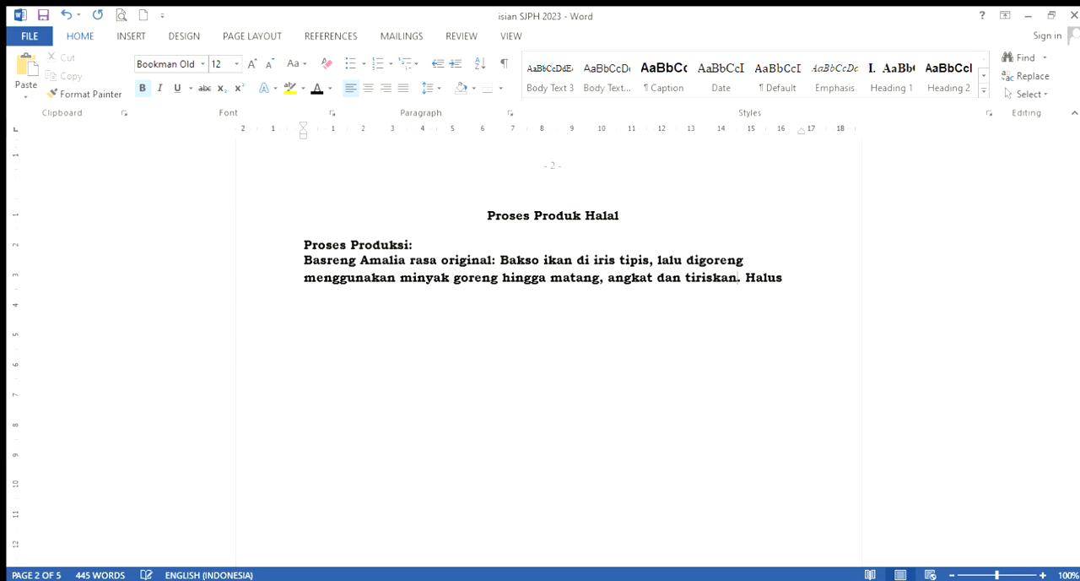
Complete the word "Halus" to start the seasoning sentence "Haluskan bawang merah, bawang putih"
click(793, 280)
text(kan)
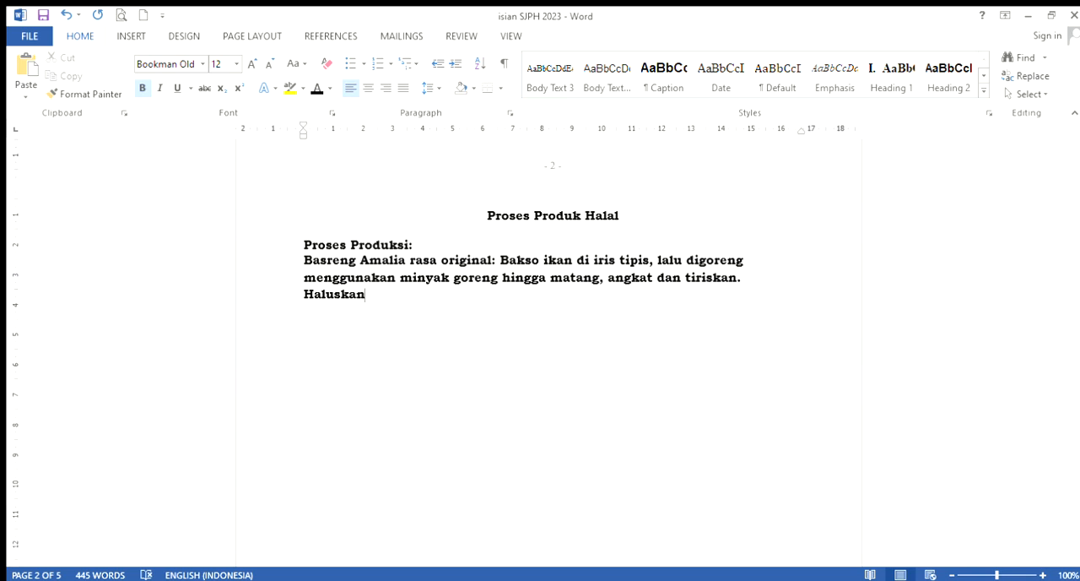
text( bawang merah, b)
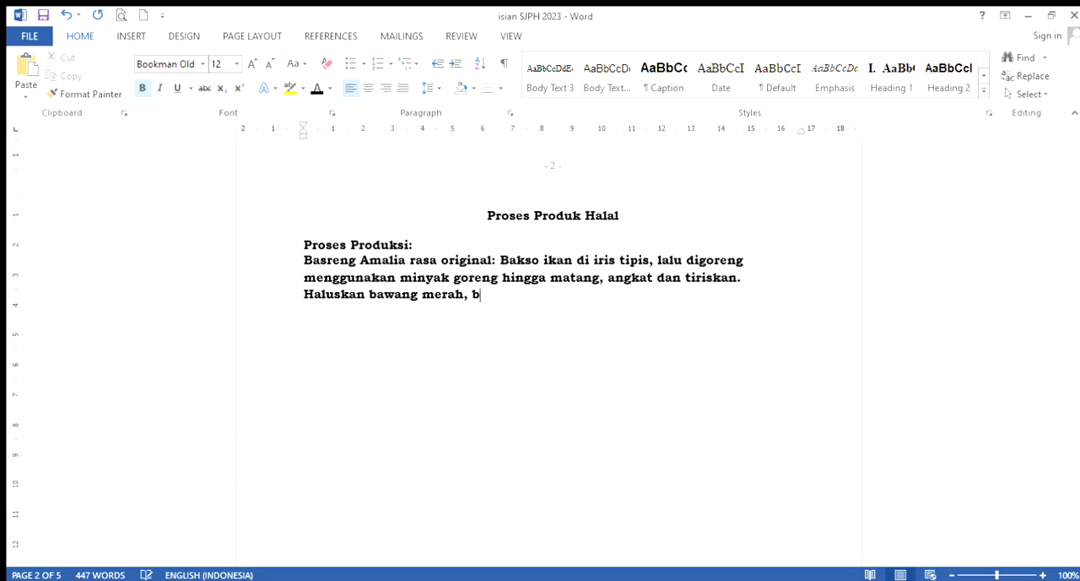
text(awang putih,)
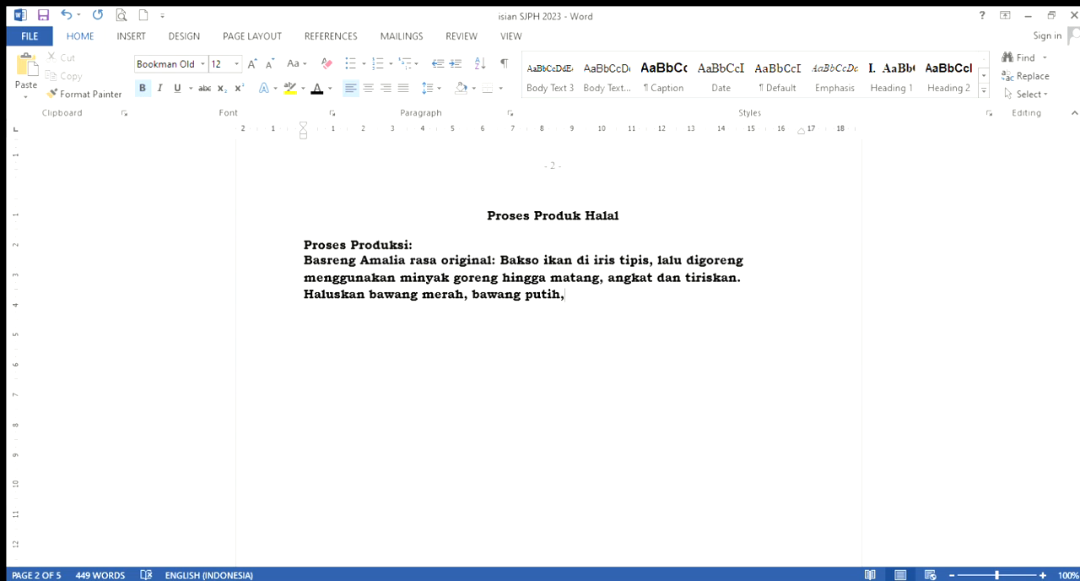
Continue the list of ground ingredients with the filler text "gjdfalsdwae, lgjsdkrjwej, lgjskdjwqj,fdjajfjfa"
text(gjdfalsdwae, lgjsdkrjwej,)
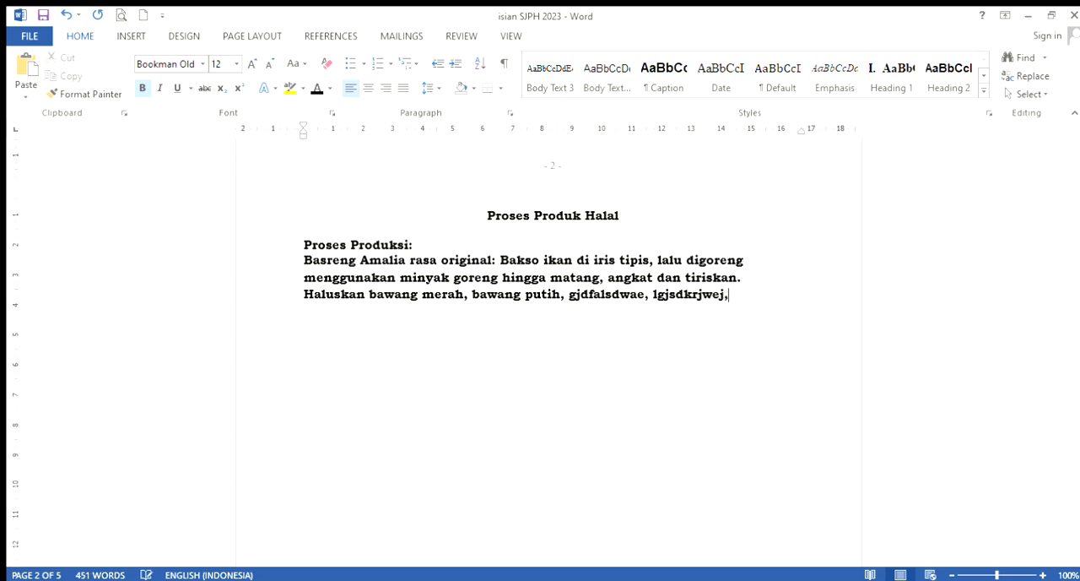
text( lgjskdjwqj,)
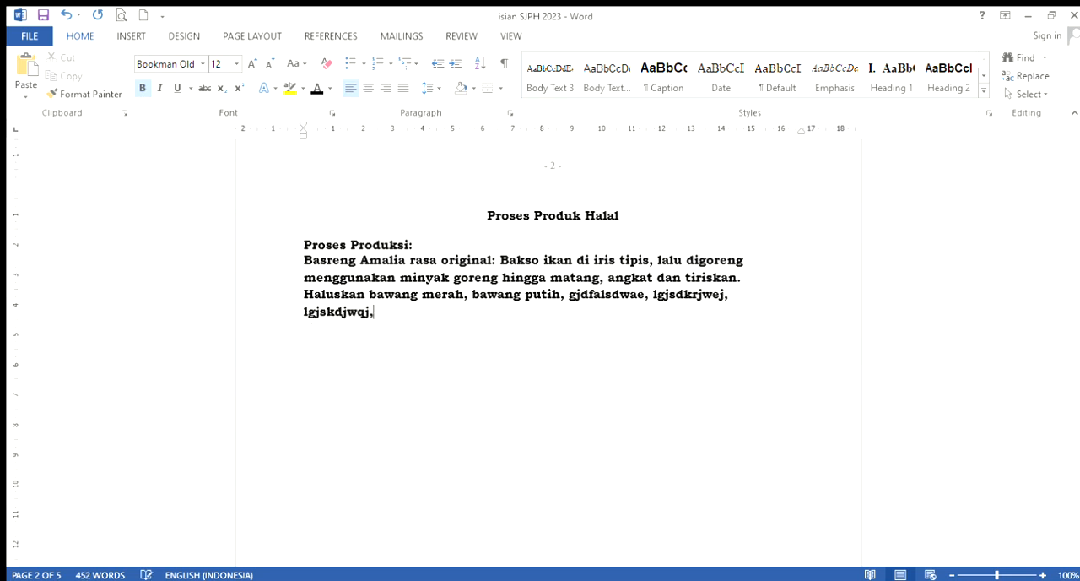
text(fdjajfjfa. campur)
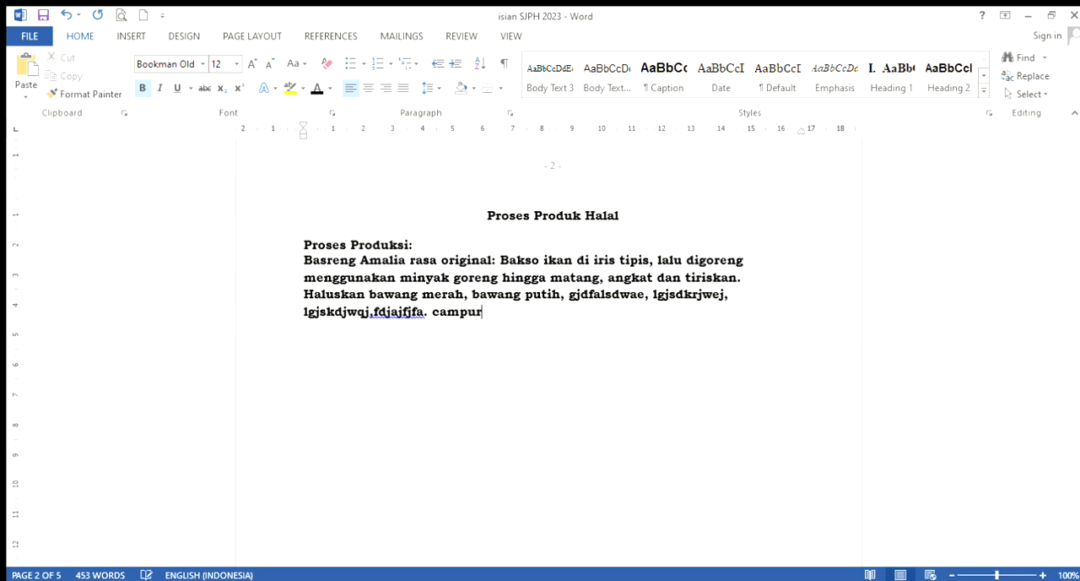
text(kangksdfkfj)
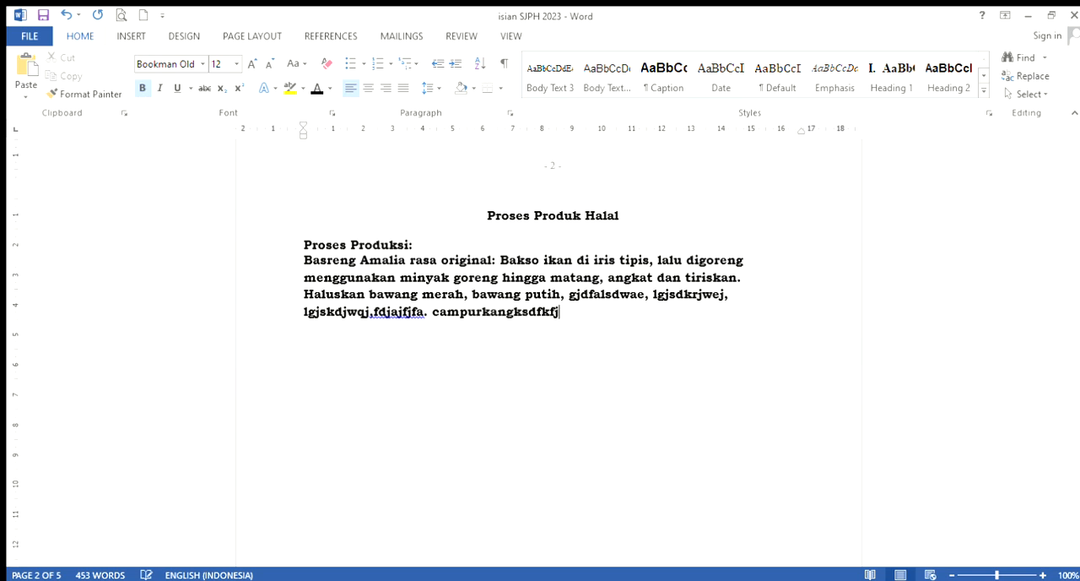
End the ingredient sentence and add the mixing sentence "Campurkan dsfsjaskdj, fksdjras,dfkajasjd." with filler ingredients
key(BackSpace)
key(BackSpace)
key(BackSpace)
key(BackSpace)
key(BackSpace)
key(BackSpace)
key(BackSpace)
key(BackSpace)
key(BackSpace)
text(n dsf)
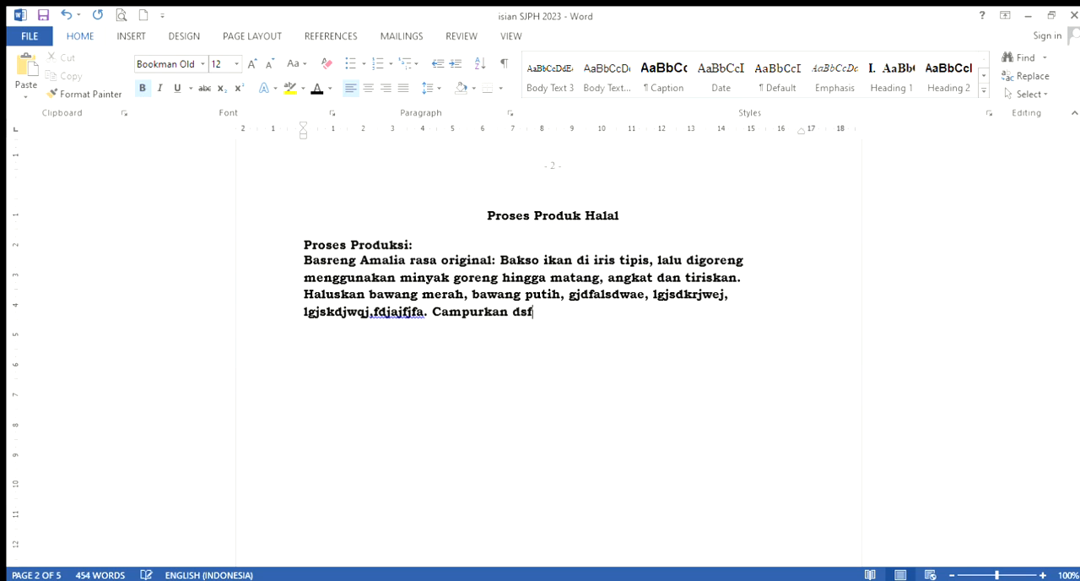
text(sjaskdj, fksdjras)
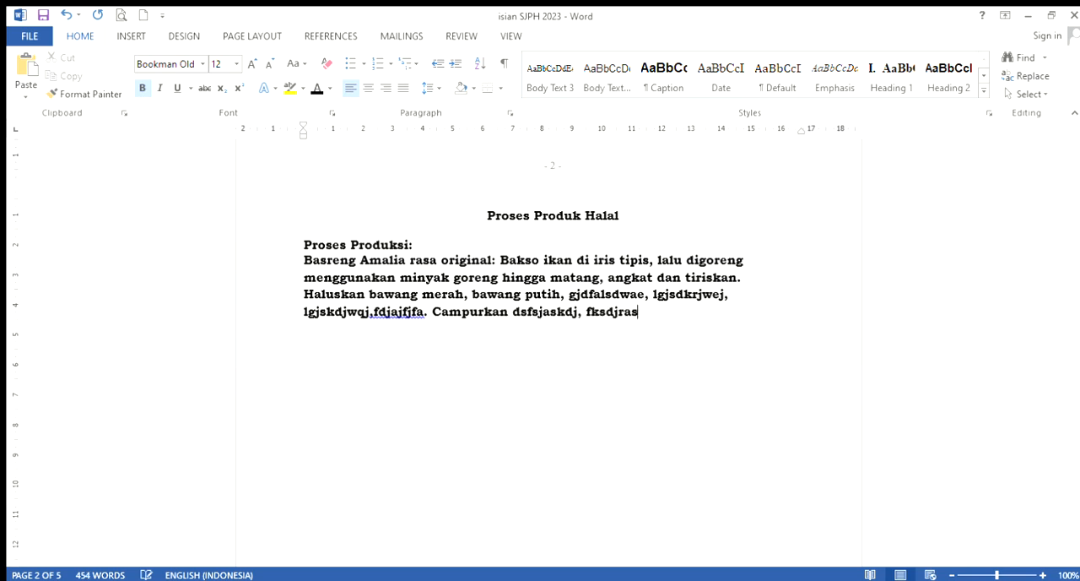
text(,dfkajasjd.)
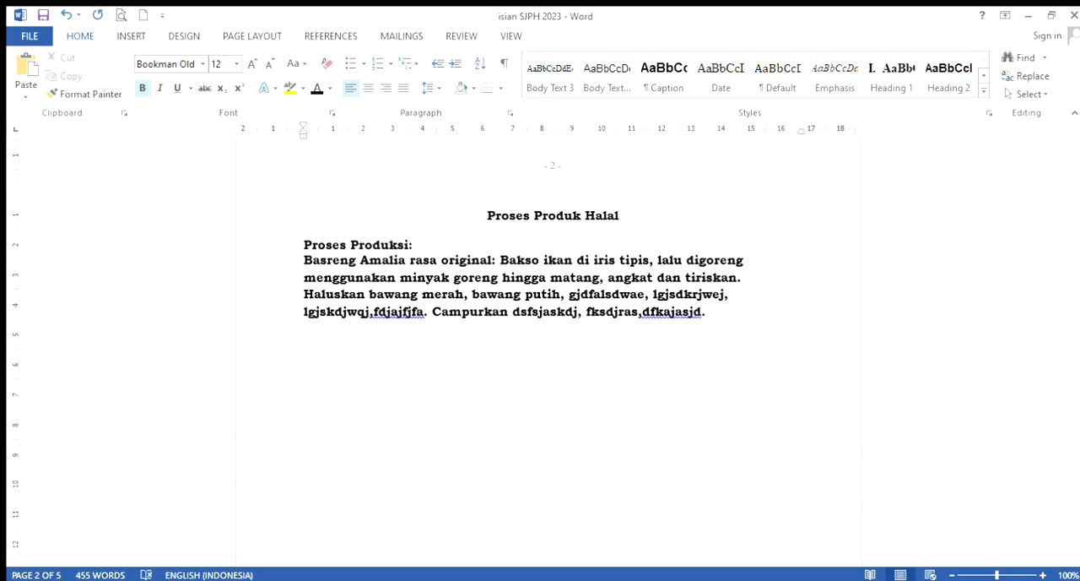
Leave a blank line and start a second process description with "Mixer telur, gula hingga mengembang."
key(Return)
text(mi)
key(BackSpace)
key(Return)
text(mixer telur)
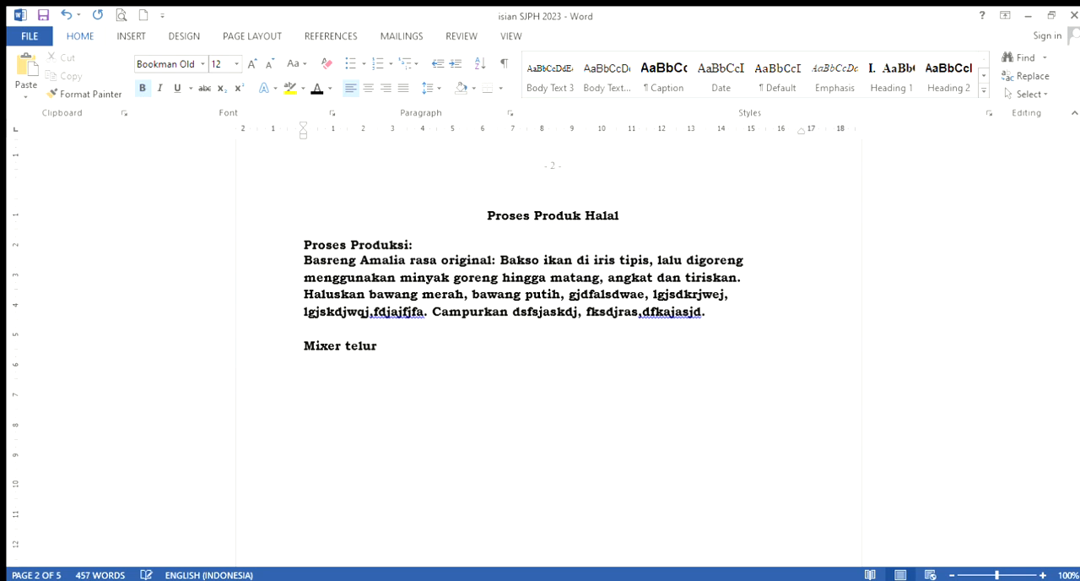
text(, gula hingga meng)
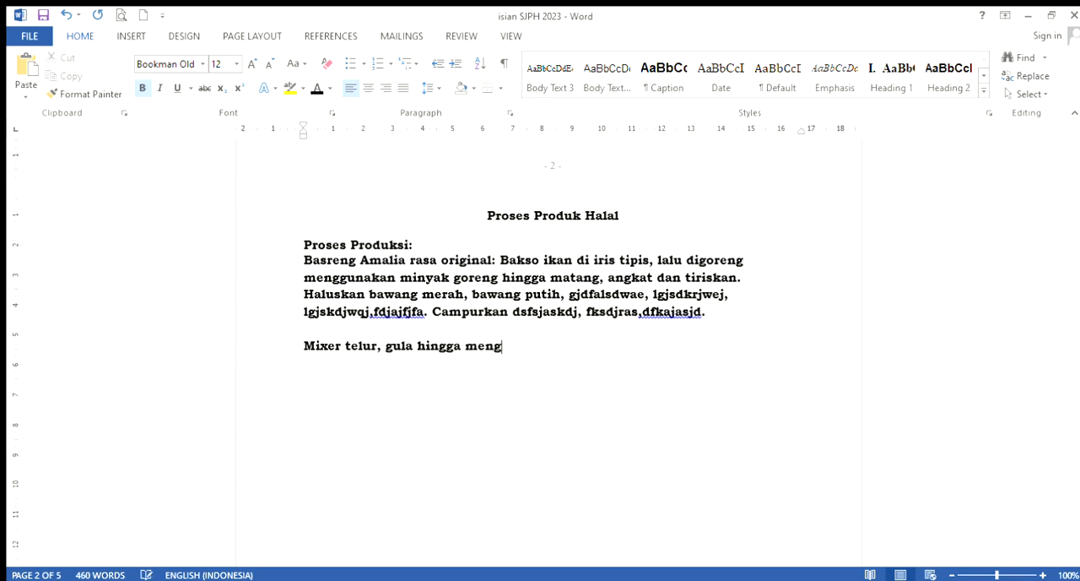
text(embang. masukkan ter)
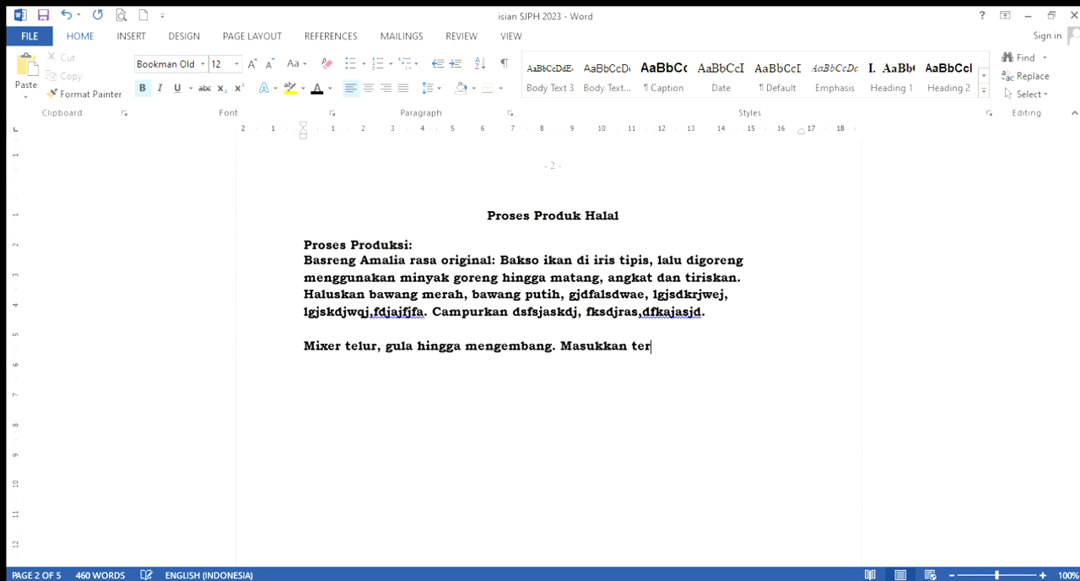
text(igu, coklat b)
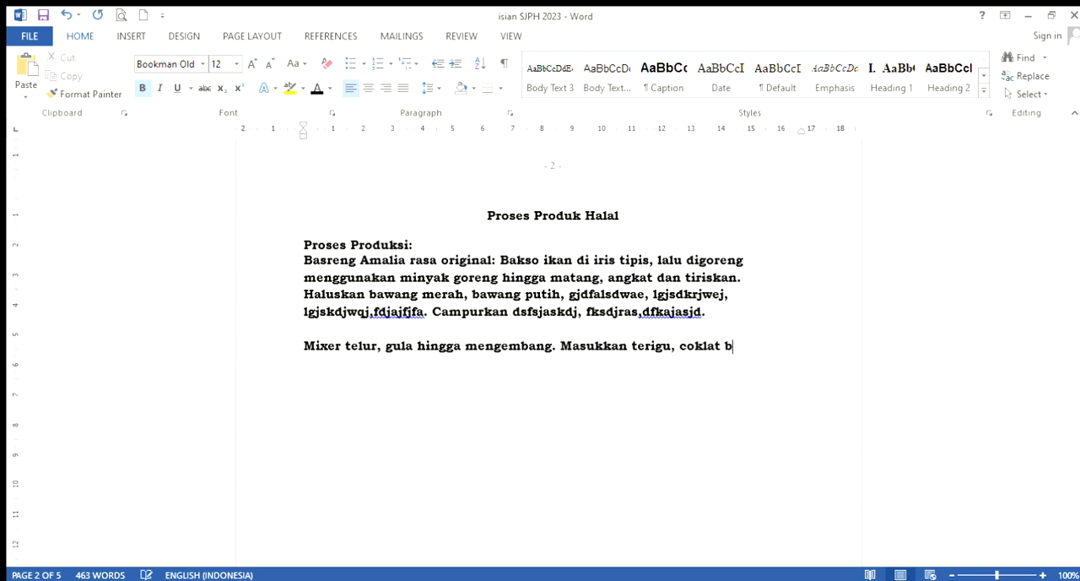
text(ubuk,)
text( susu)
text( bu)
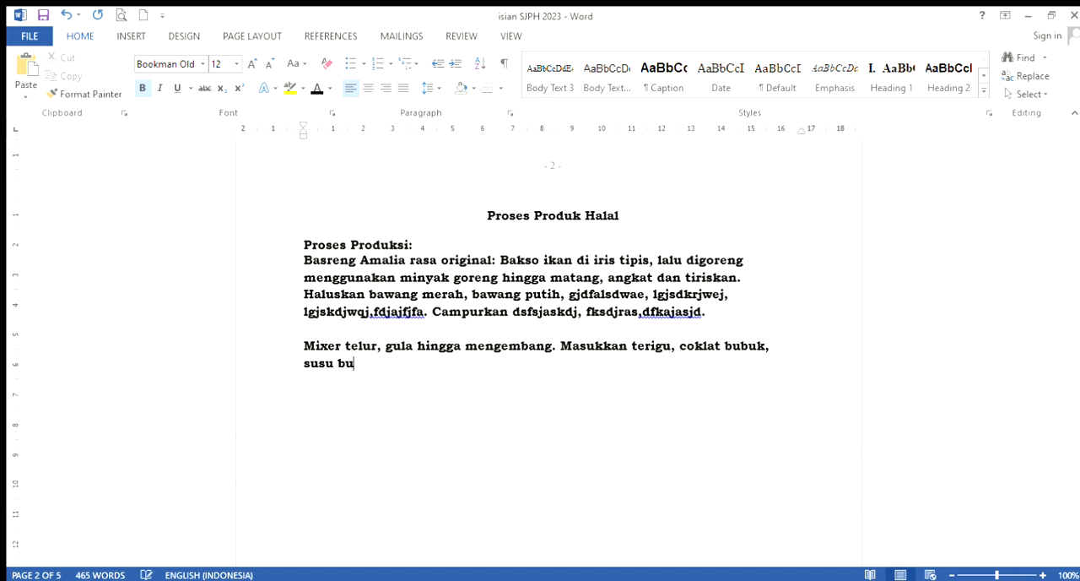
text(bukfdskfjsdgjsdkfljdklvsdfjsdp)
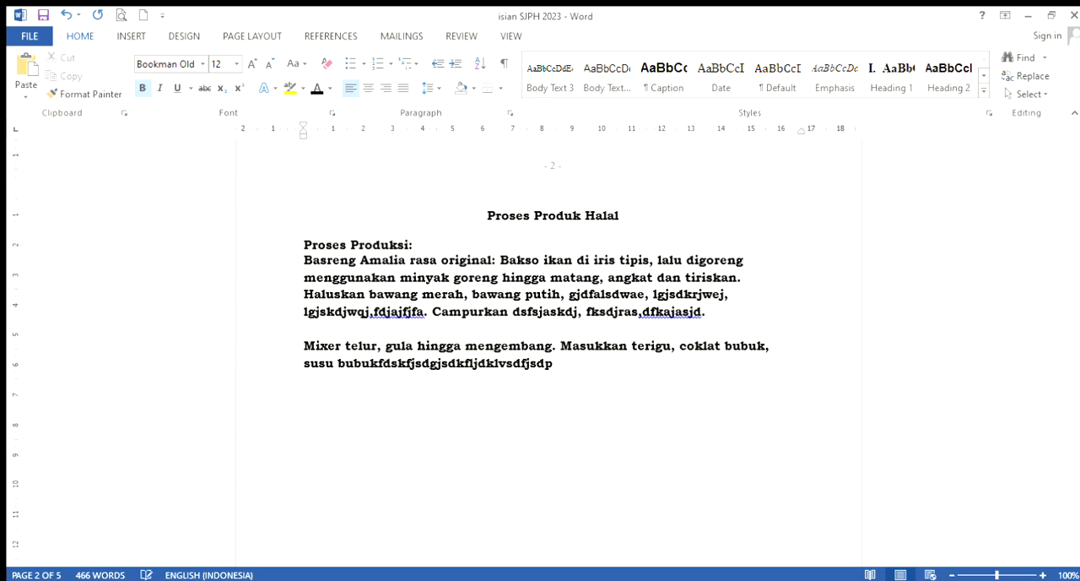
Begin a closing paragraph two blank lines below the second description with "Bersihkan semua alat produksi menggunakan"
key(Return)
scroll(488, 372, down, 2)
scroll(482, 342, down, 1)
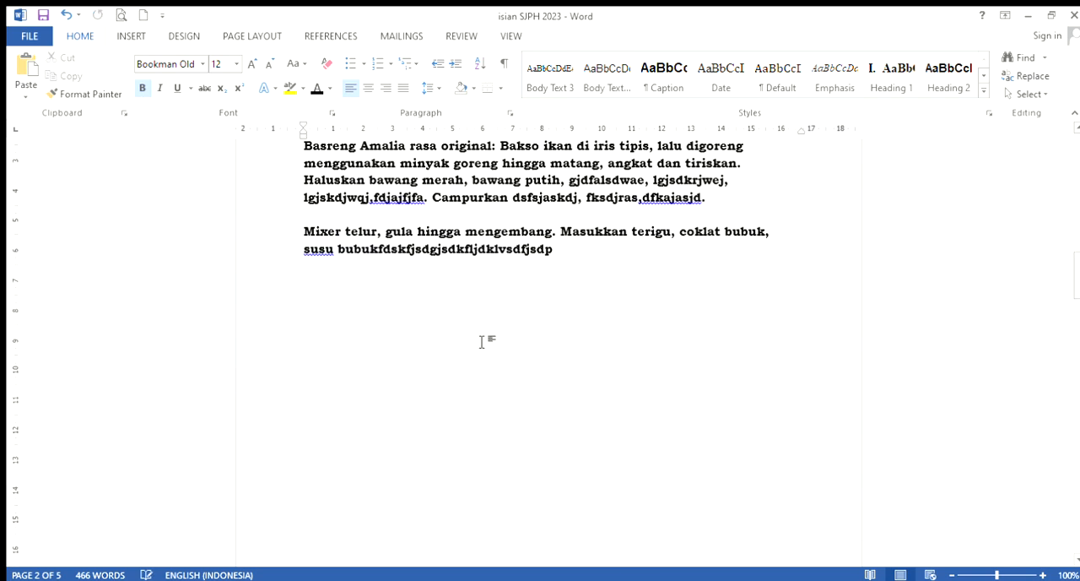
click(482, 342)
text(bersihkan)
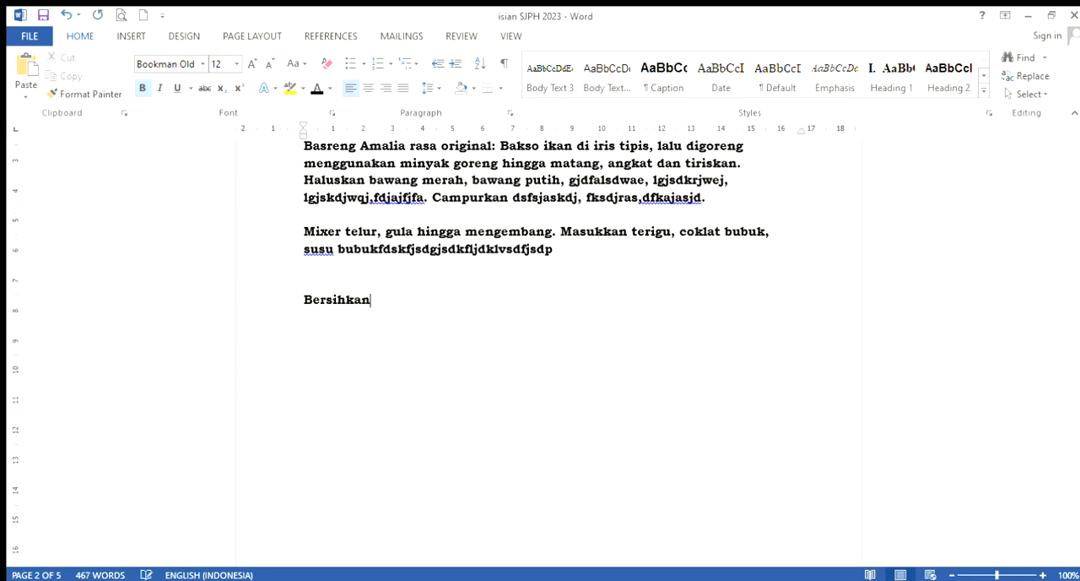
text(  semua alat pr)
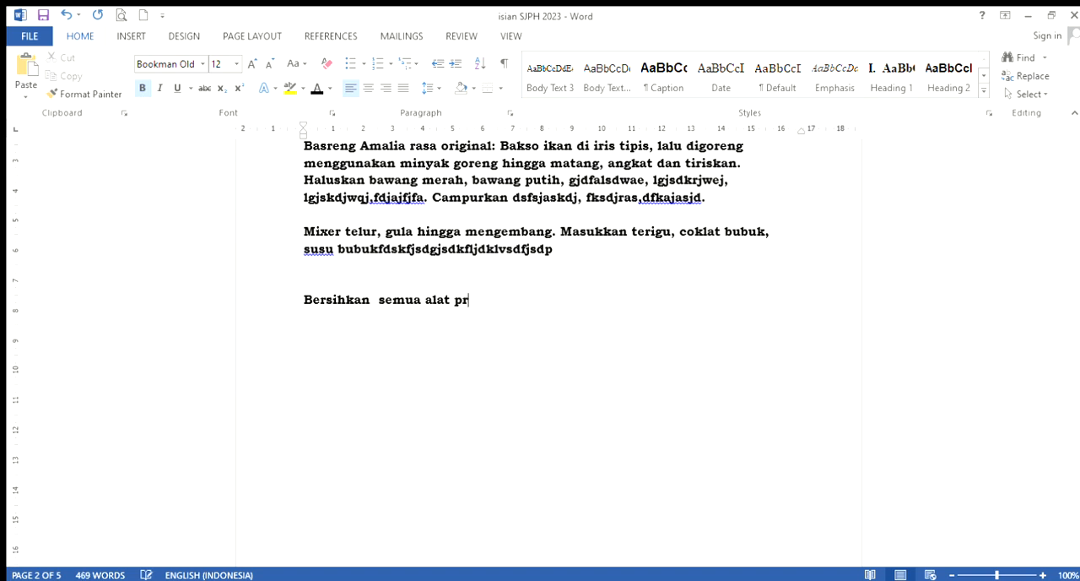
text(oduksi menggunakan)
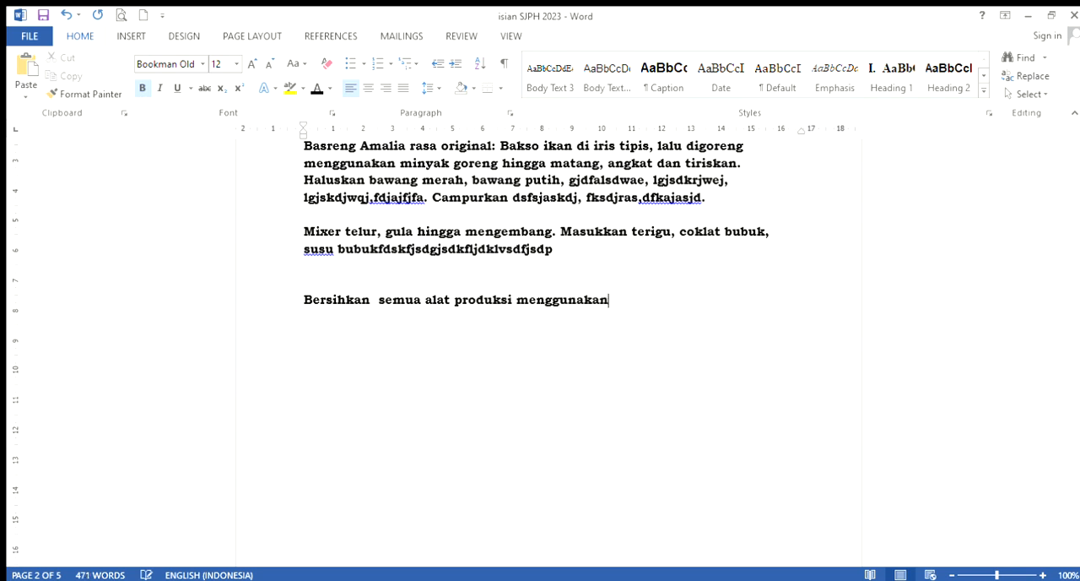
text( sabun cair sunl)
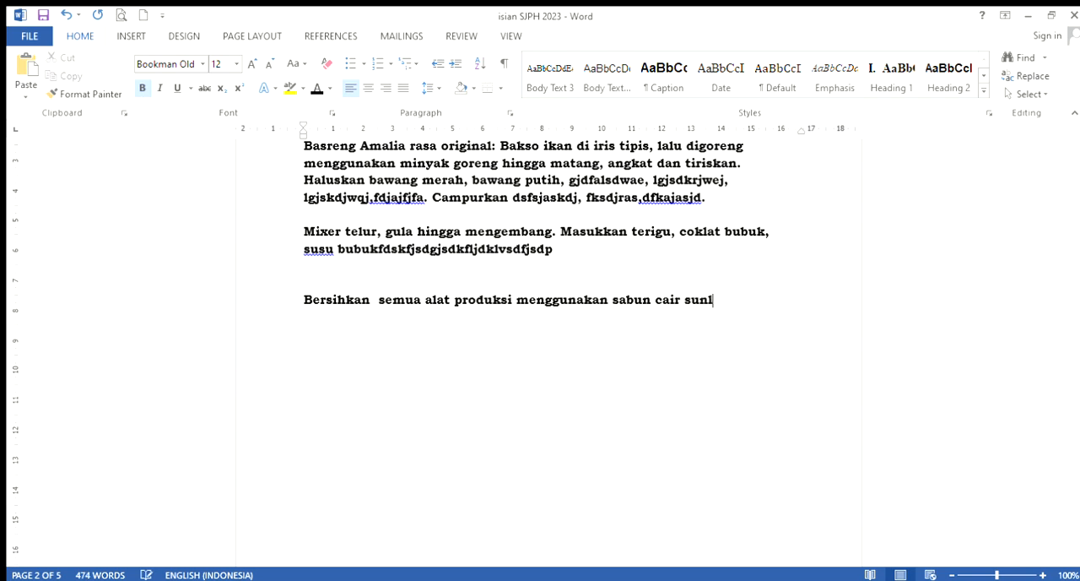
text(ight)
Finish the equipment cleaning sentence with "sabun cair sunlight dan air."
key(BackSpace)
text(ht dan air.)
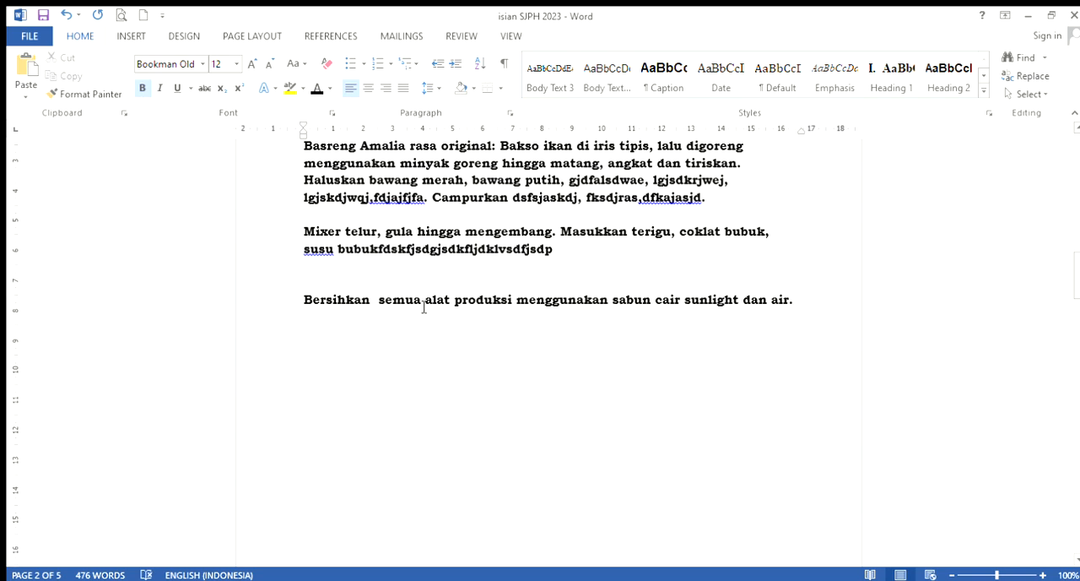
Start a packaging sentence with "Setelag basreng dingin" on the empty line directly below the second process description
click(306, 276)
text(setels)
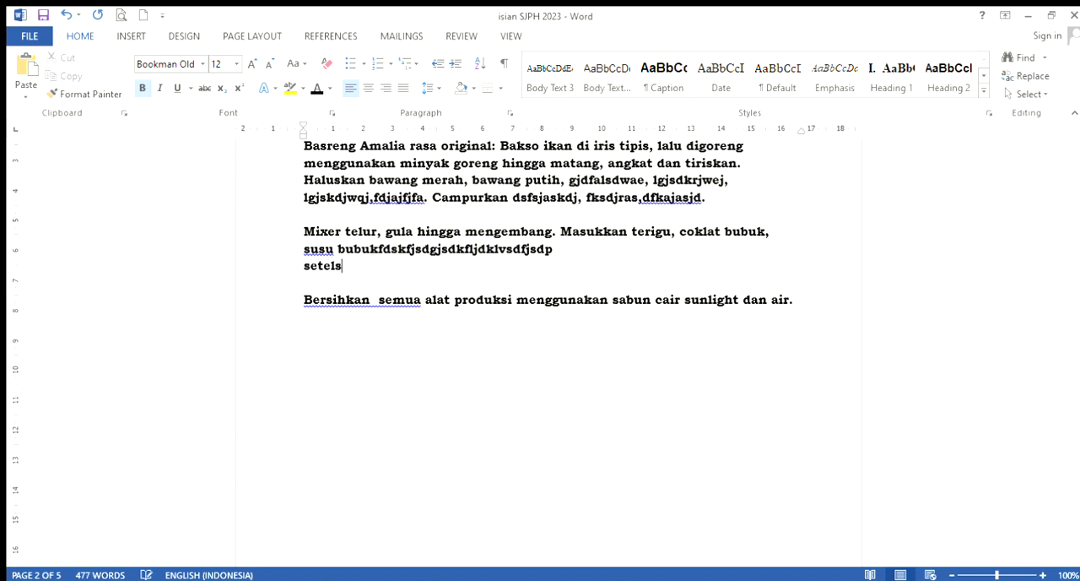
key(BackSpace)
text(ag produk)
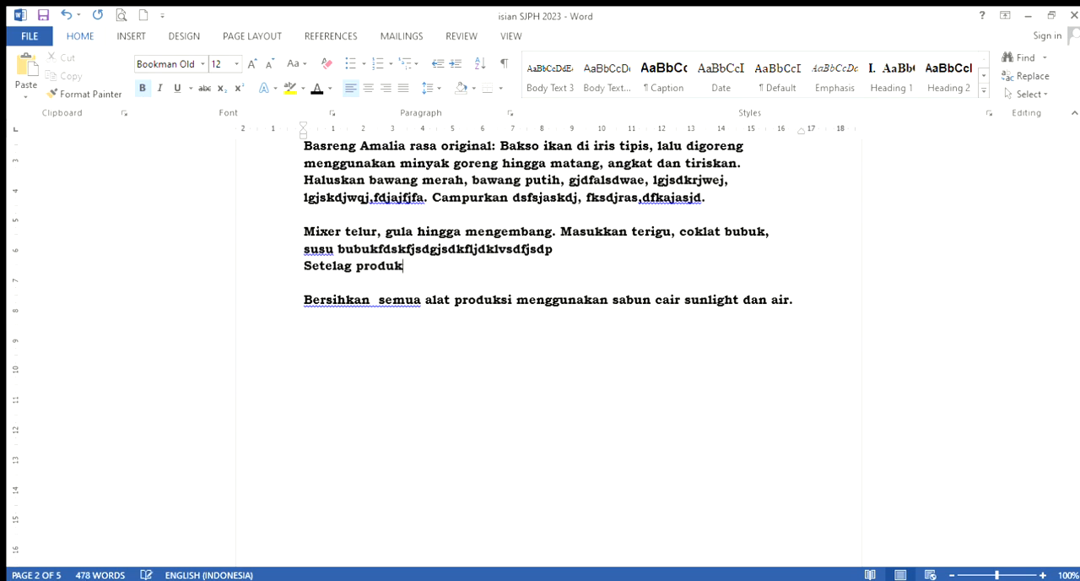
key(BackSpace)
key(BackSpace)
key(BackSpace)
key(BackSpace)
key(BackSpace)
key(BackSpace)
text(basreng dingin)
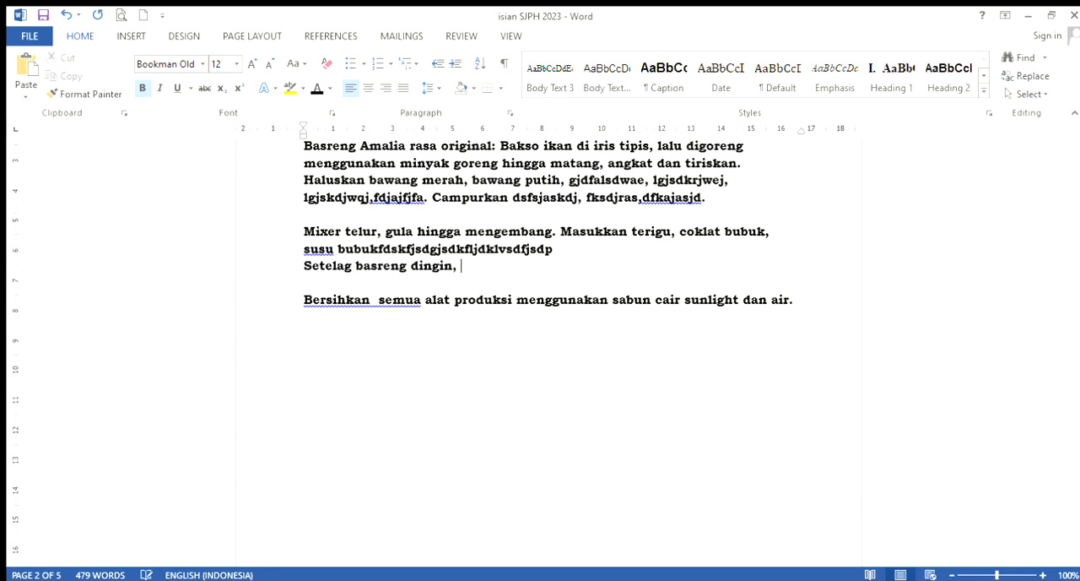
text(, siap di kemas da)
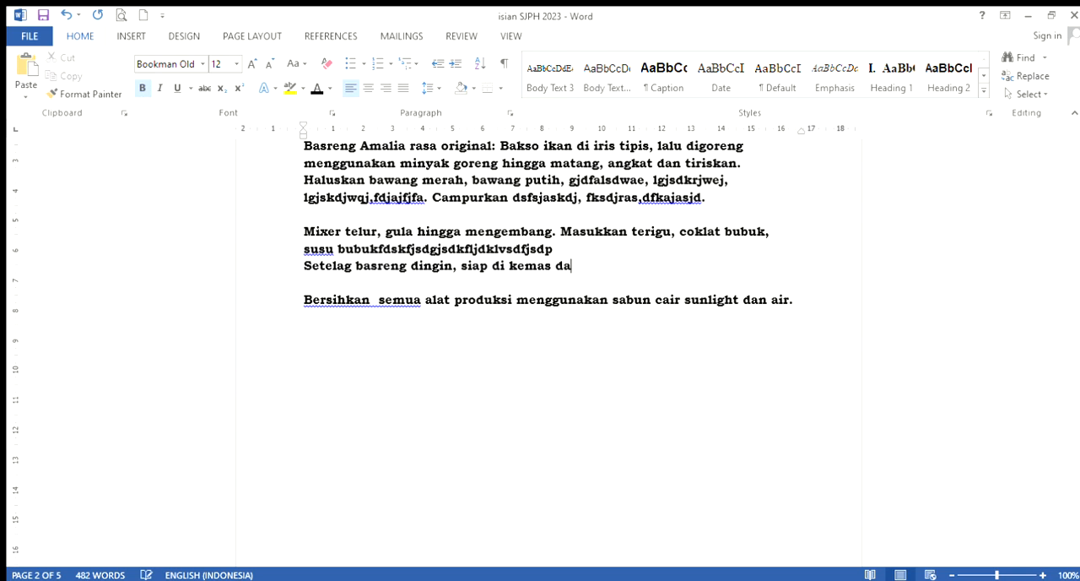
text(lam kemasan )
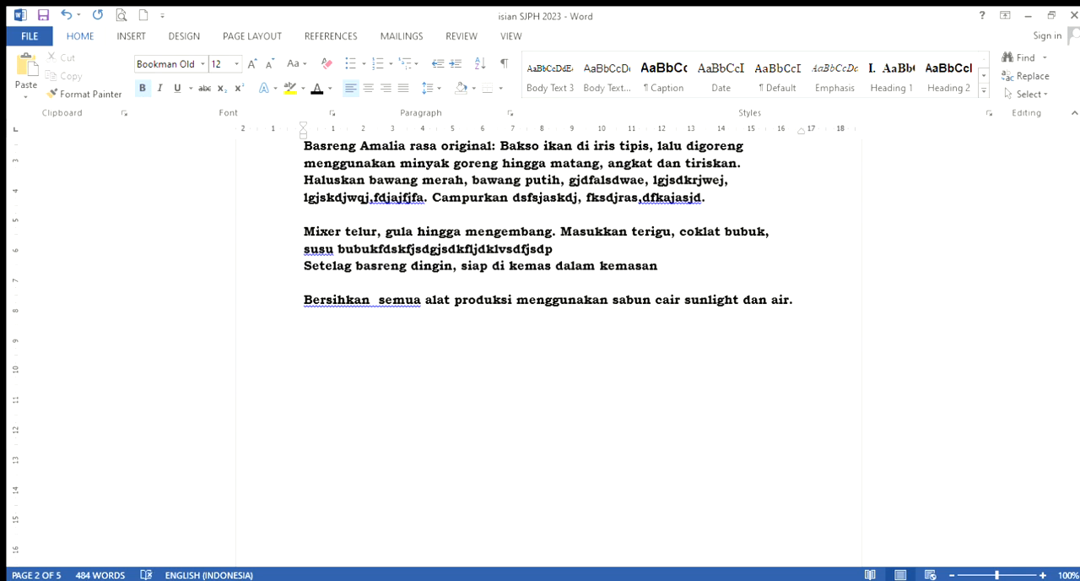
text(toples plastik)
Complete the packaging sentence with ", siap di kemas dalam kemasan toples plastic."
key(BackSpace)
text(c.)
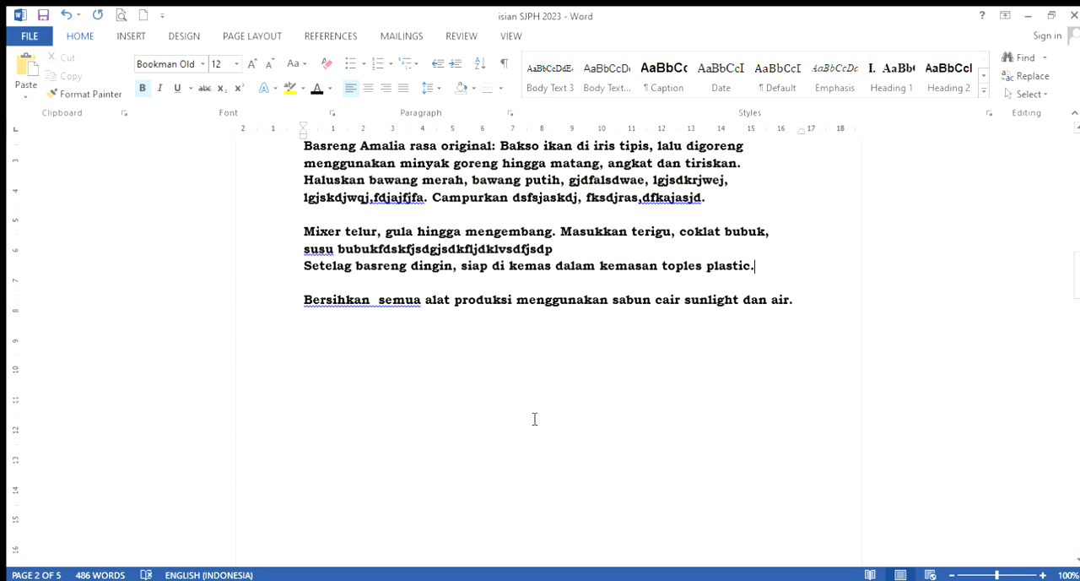
Review the filled form, covering the Proses Produk Halal page, the company data, the Daftar Bahan table and the materials-per-product table
scroll(532, 419, up, 3)
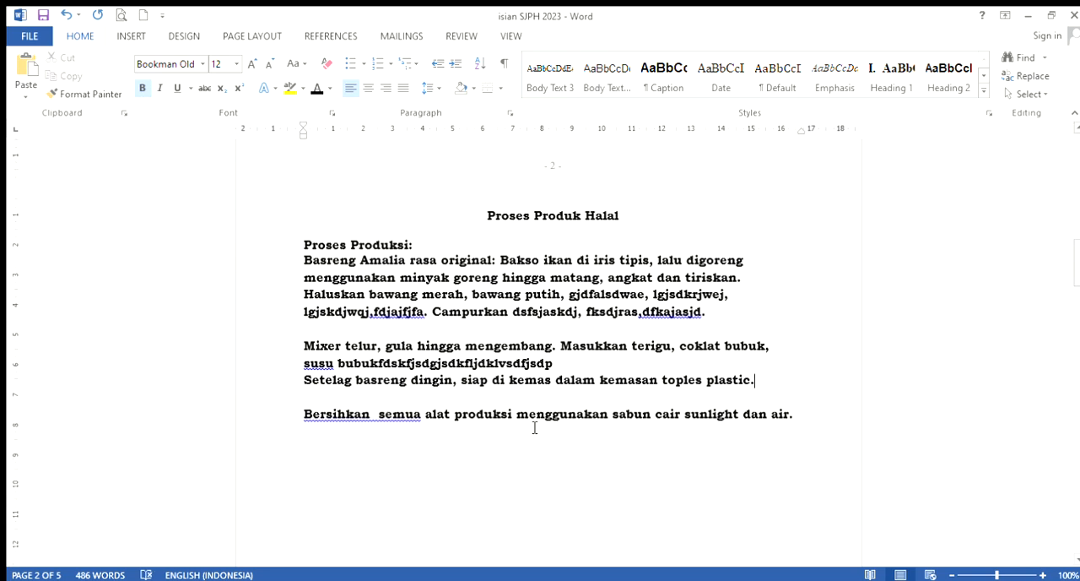
scroll(534, 428, down, 2)
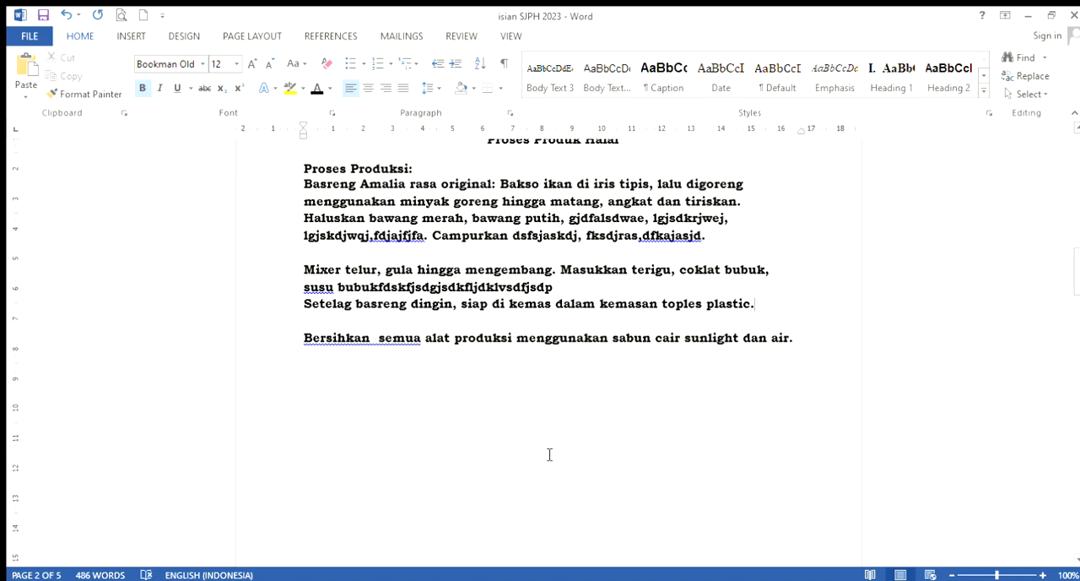
scroll(549, 455, down, 2)
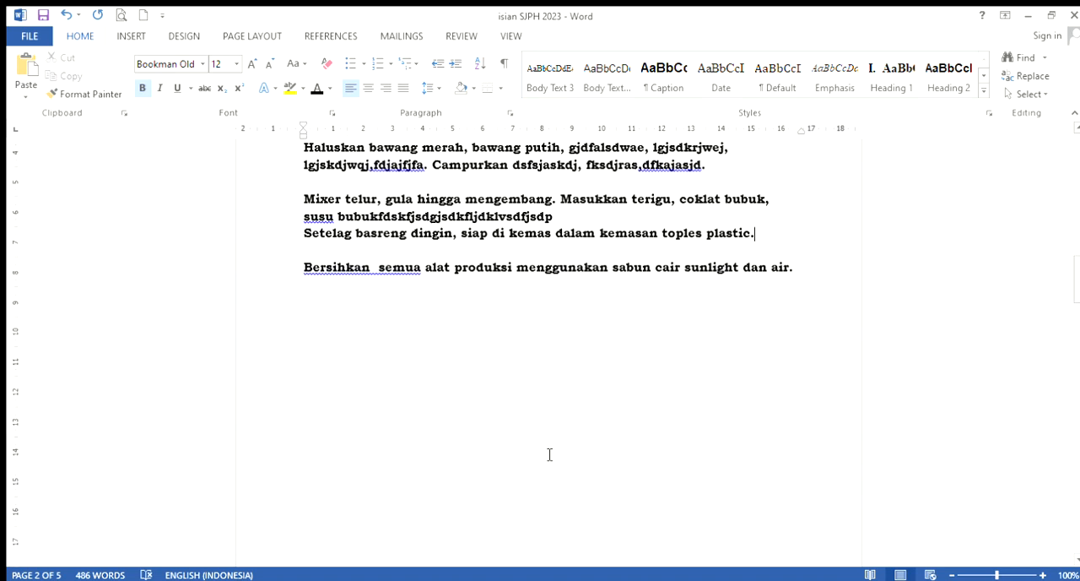
scroll(535, 458, up, 8)
scroll(534, 457, up, 10)
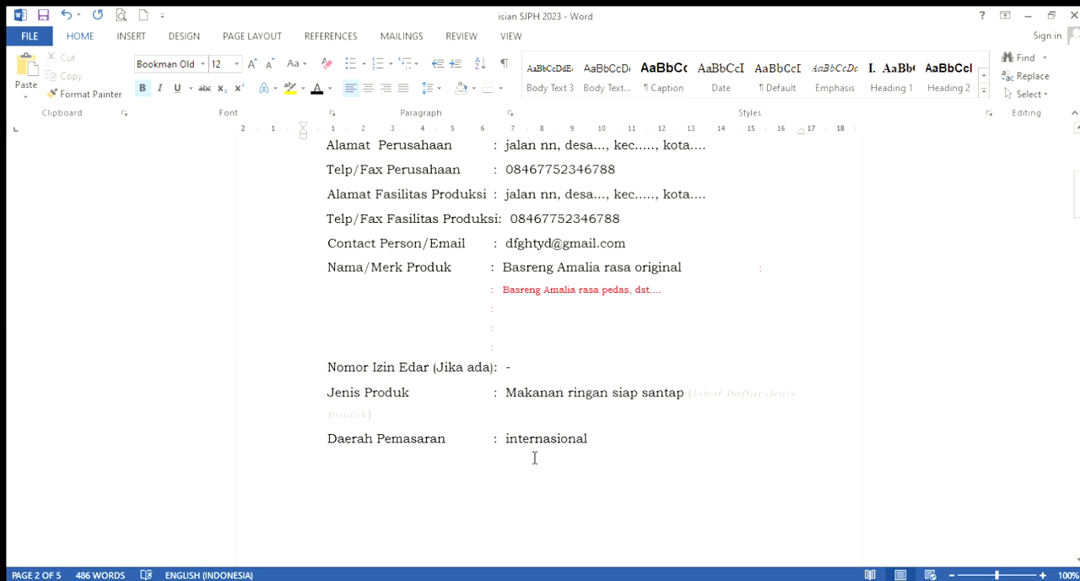
scroll(534, 458, down, 10)
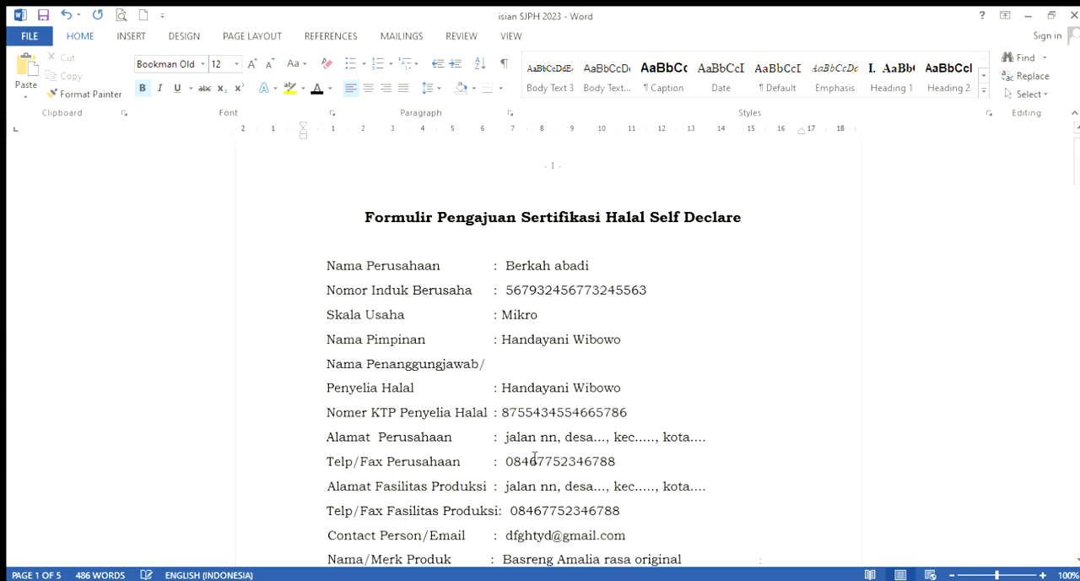
scroll(529, 456, down, 15)
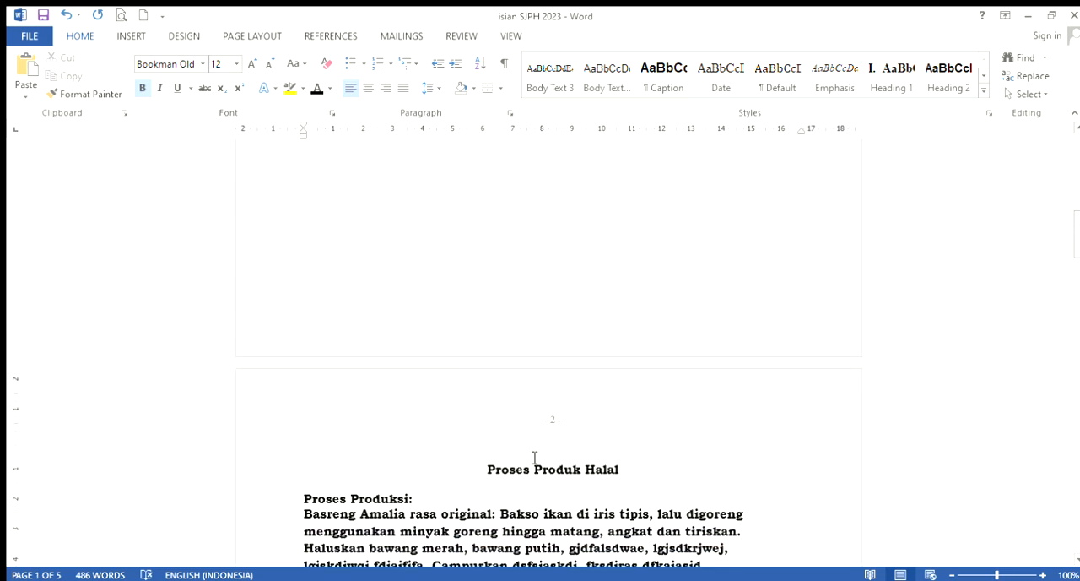
scroll(534, 457, down, 10)
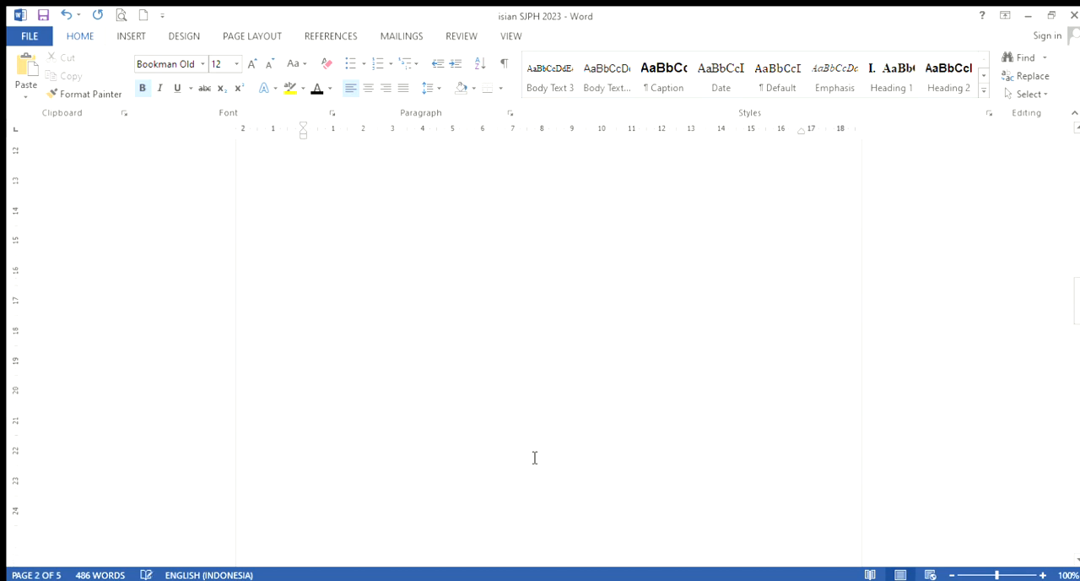
scroll(535, 457, down, 8)
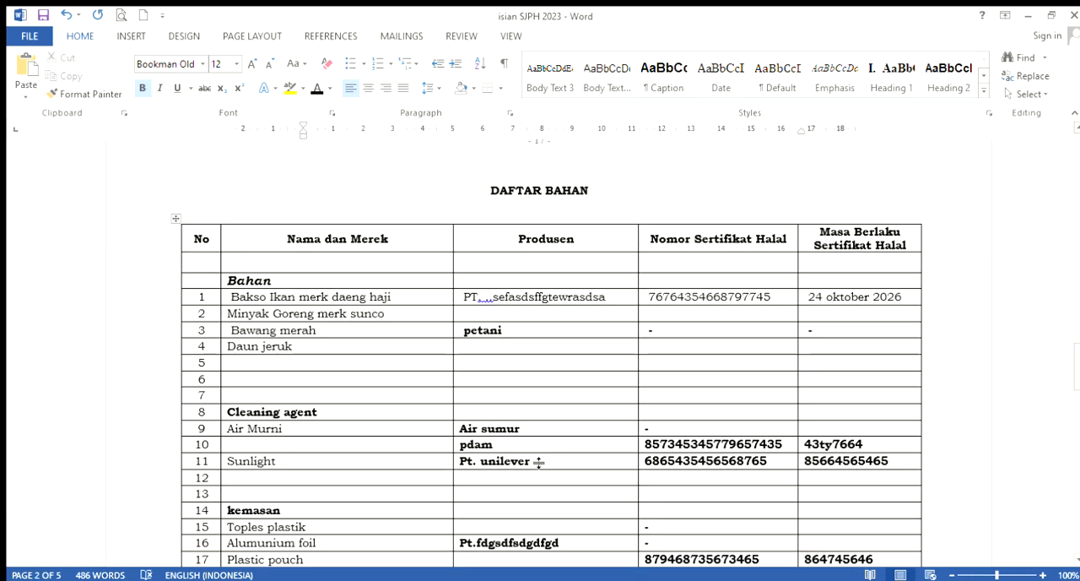
scroll(527, 456, down, 8)
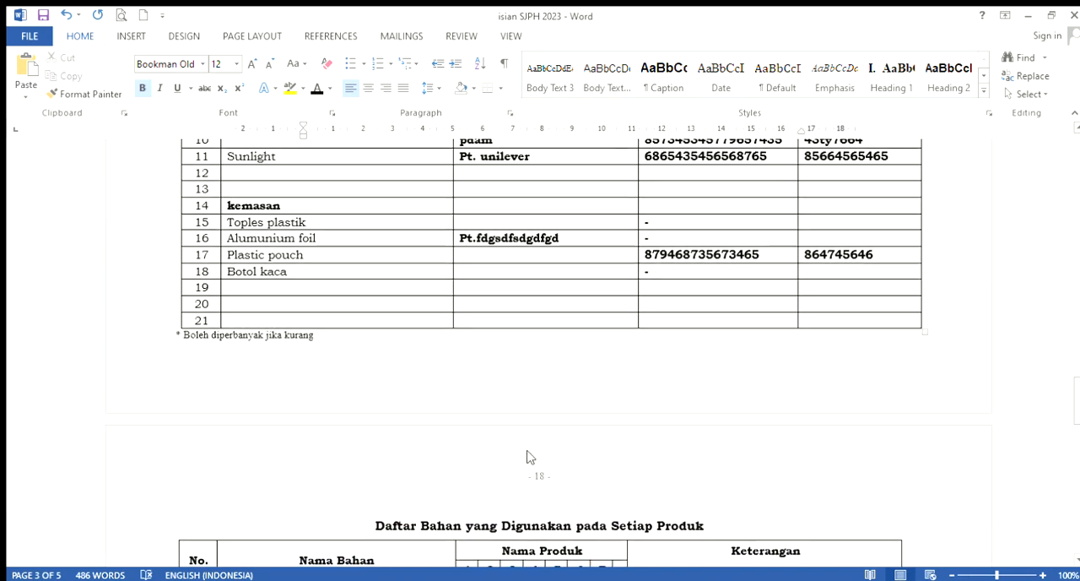
scroll(538, 462, down, 8)
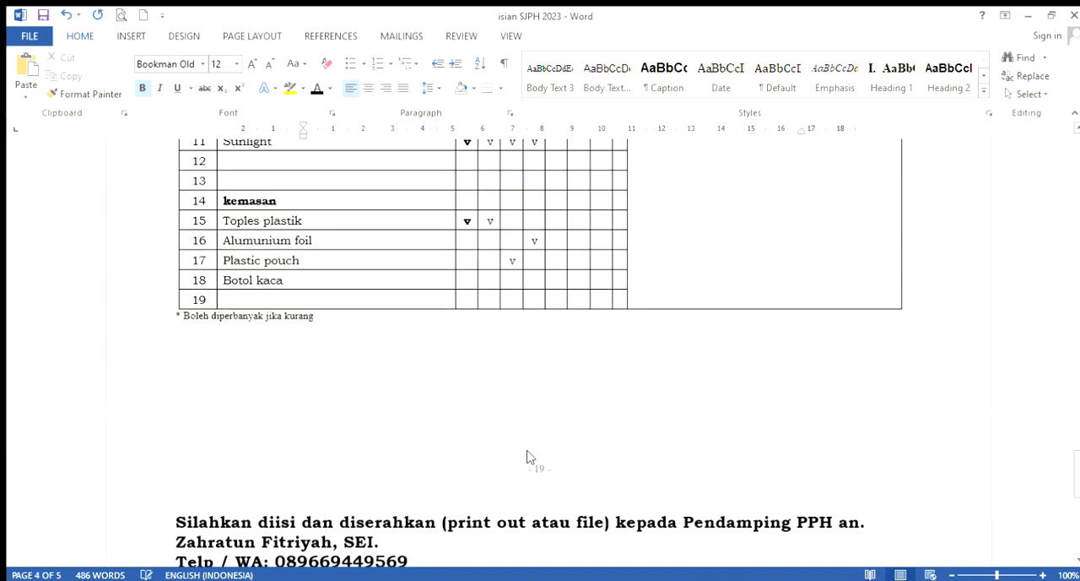
Read the closing page's submission instructions, required WhatsApp attachments, group barcode and websites for finding halal certificates of raw materials
scroll(530, 457, down, 8)
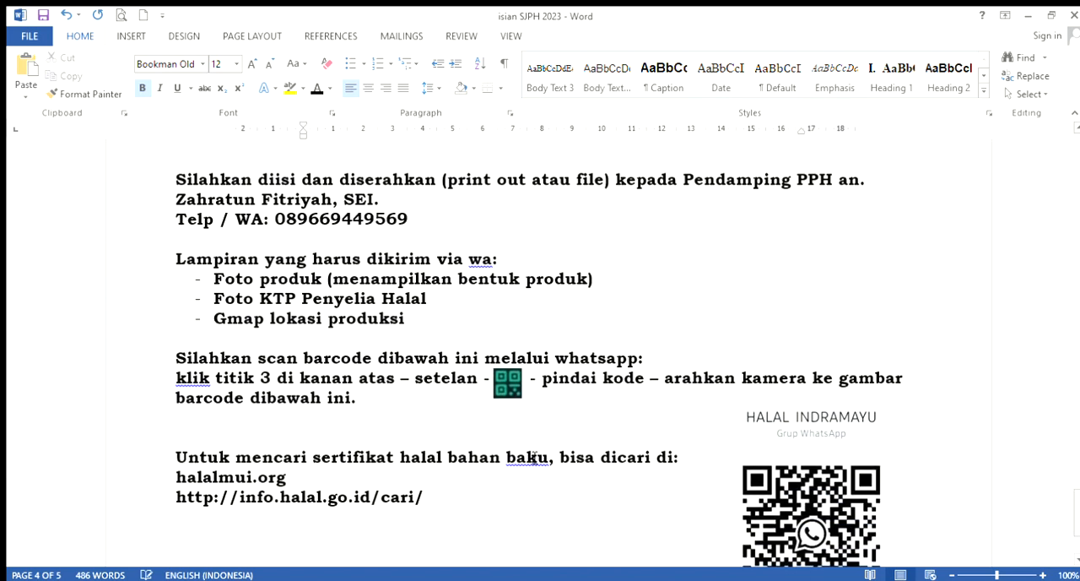
scroll(534, 456, down, 1)
scroll(534, 458, down, 1)
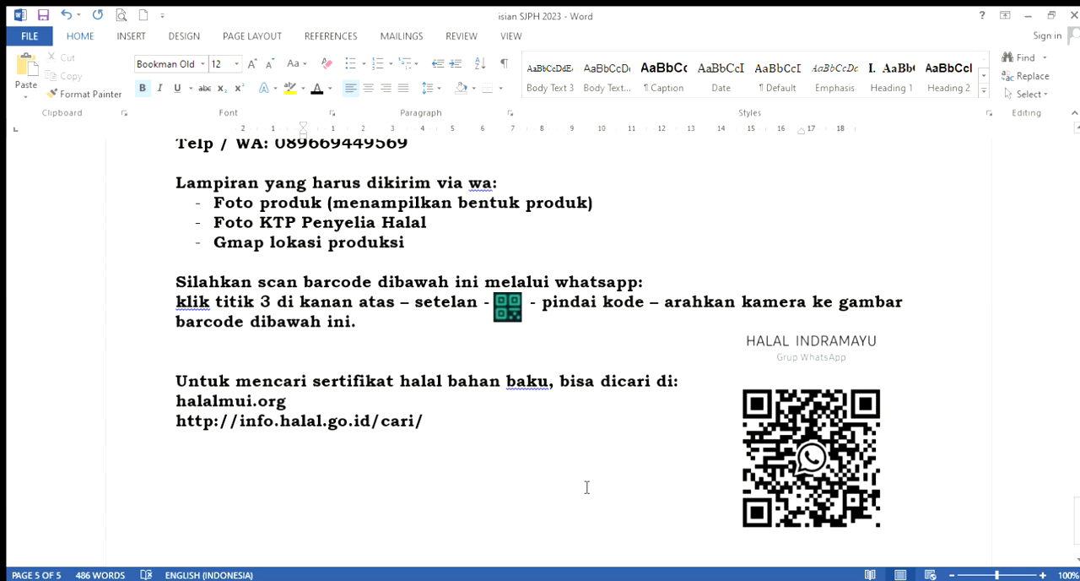
scroll(297, 413, up, 1)
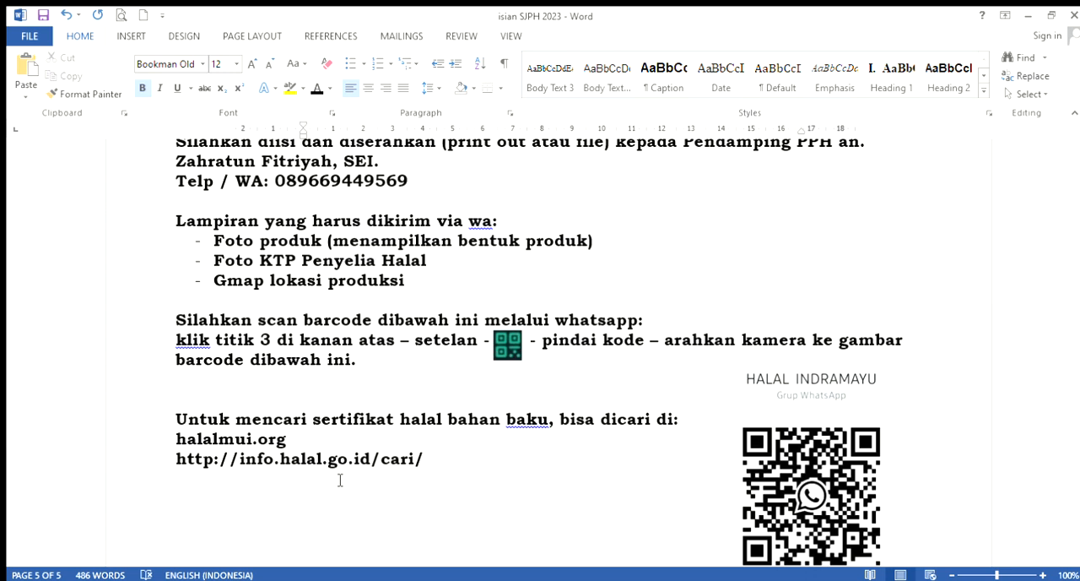
scroll(340, 479, up, 2)
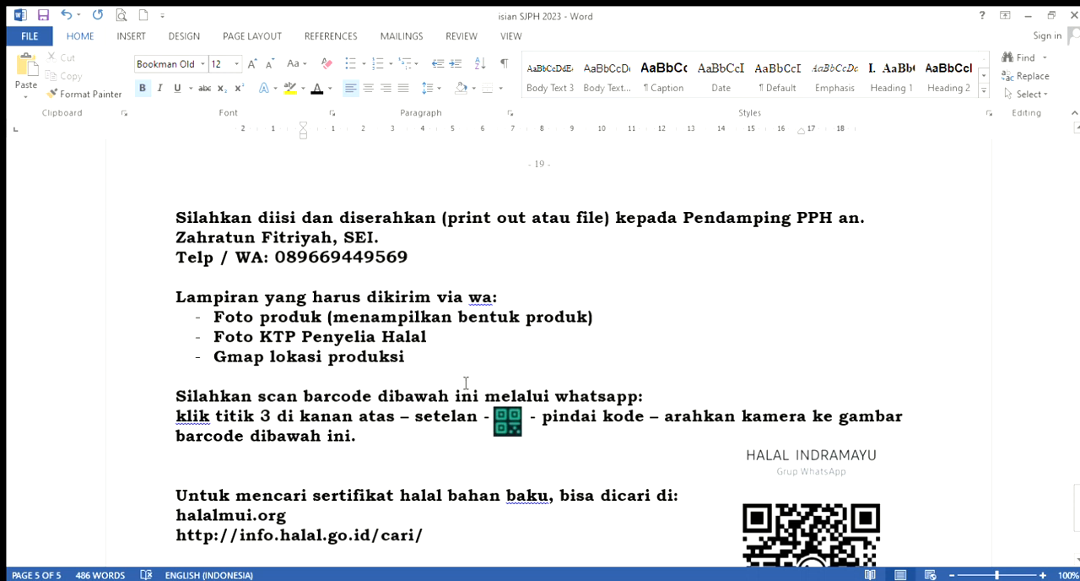
scroll(466, 383, up, 1)
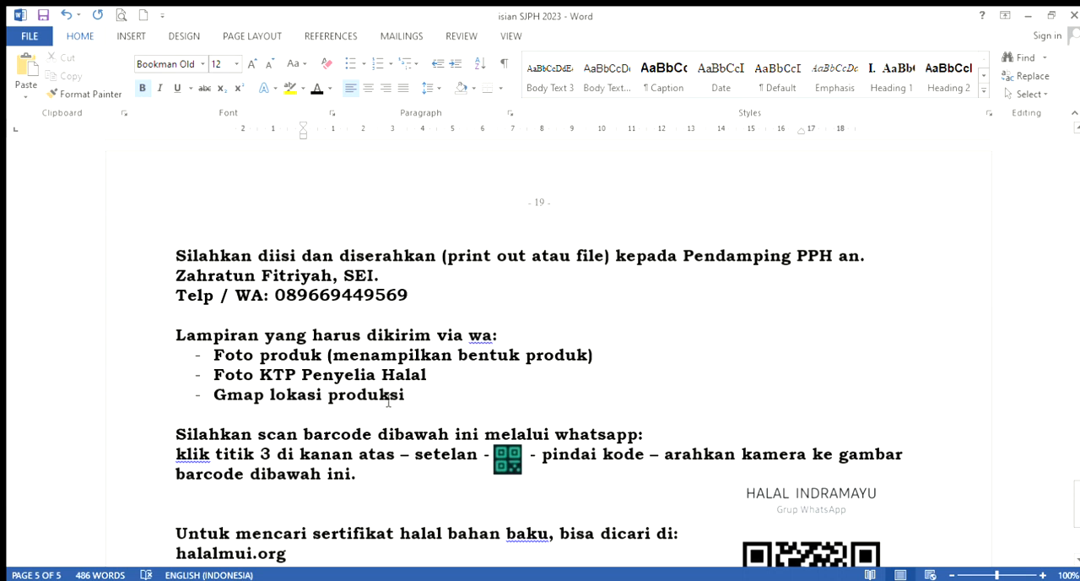
scroll(216, 389, up, 10)
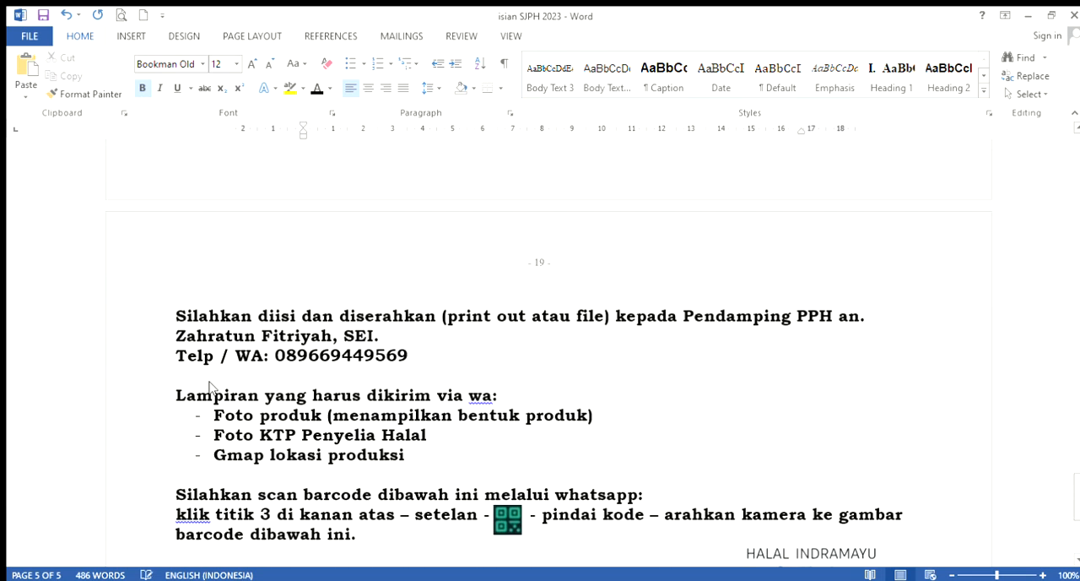
Go back through the form to the first page and check the company and product details from Nama Perusahaan to Daerah Pemasaran
scroll(218, 391, up, 15)
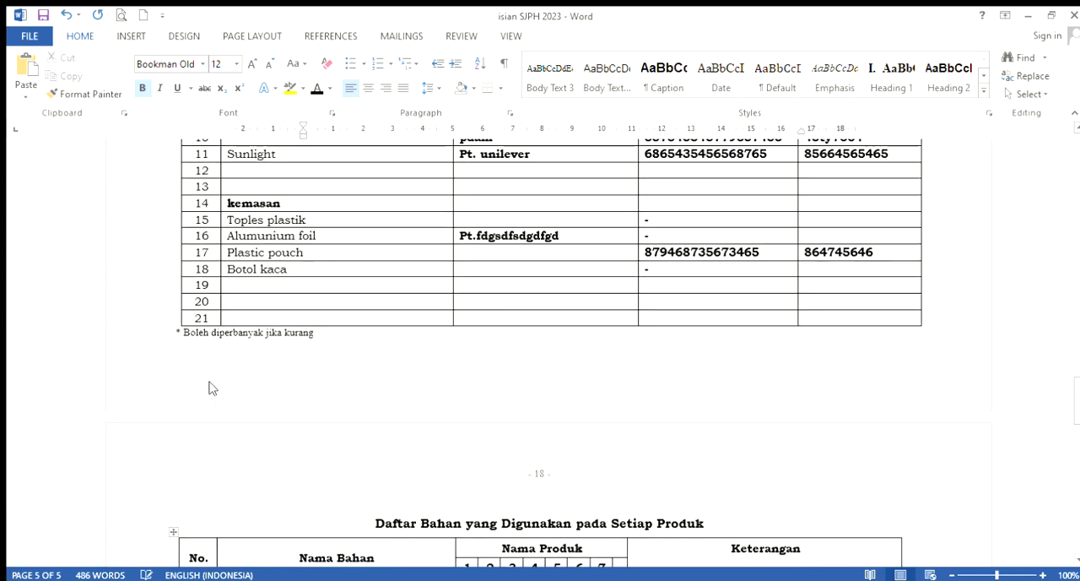
scroll(210, 388, up, 15)
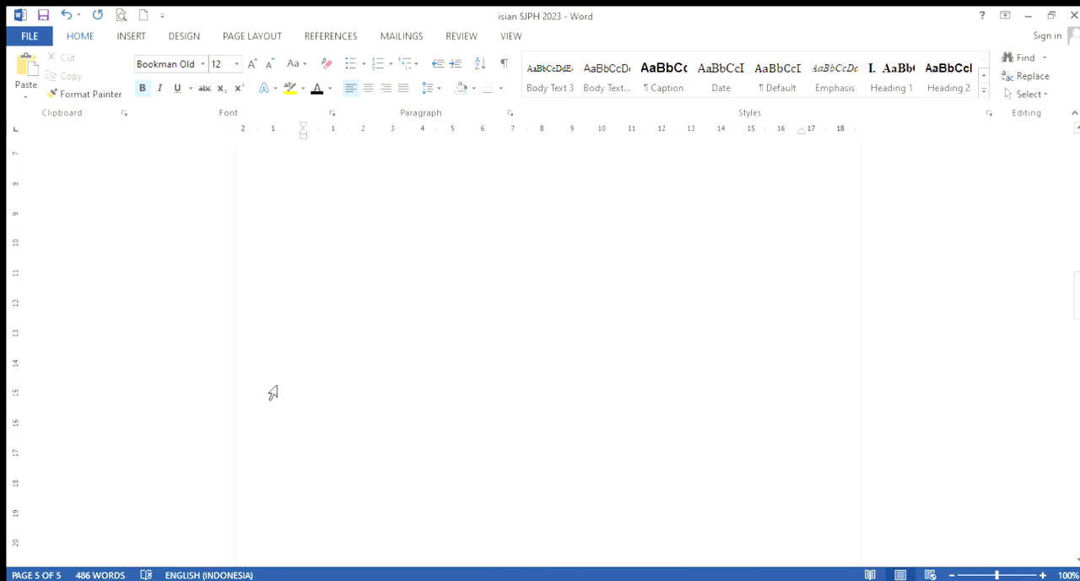
scroll(366, 397, up, 12)
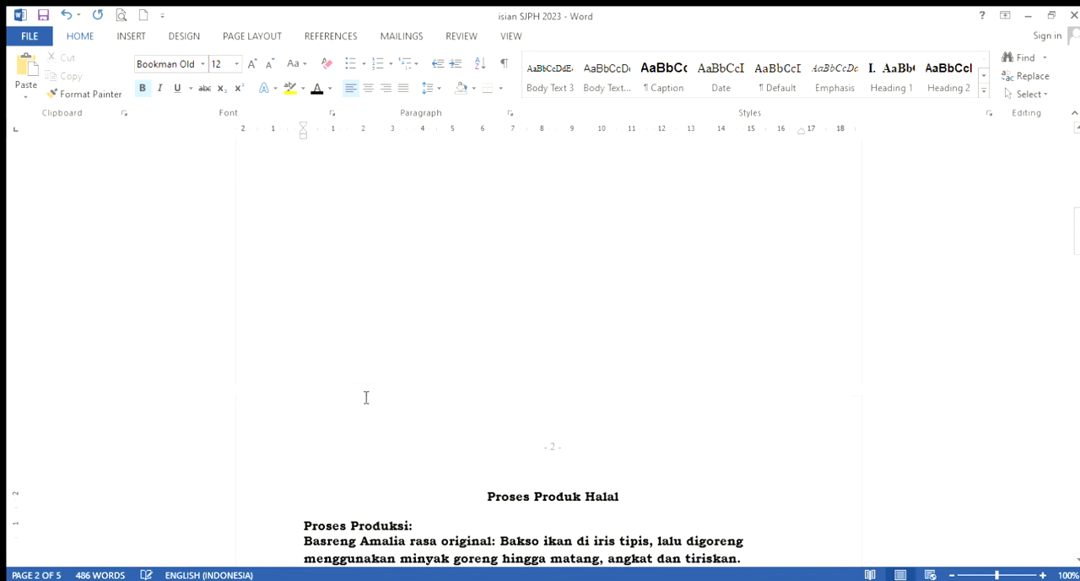
scroll(366, 397, up, 6)
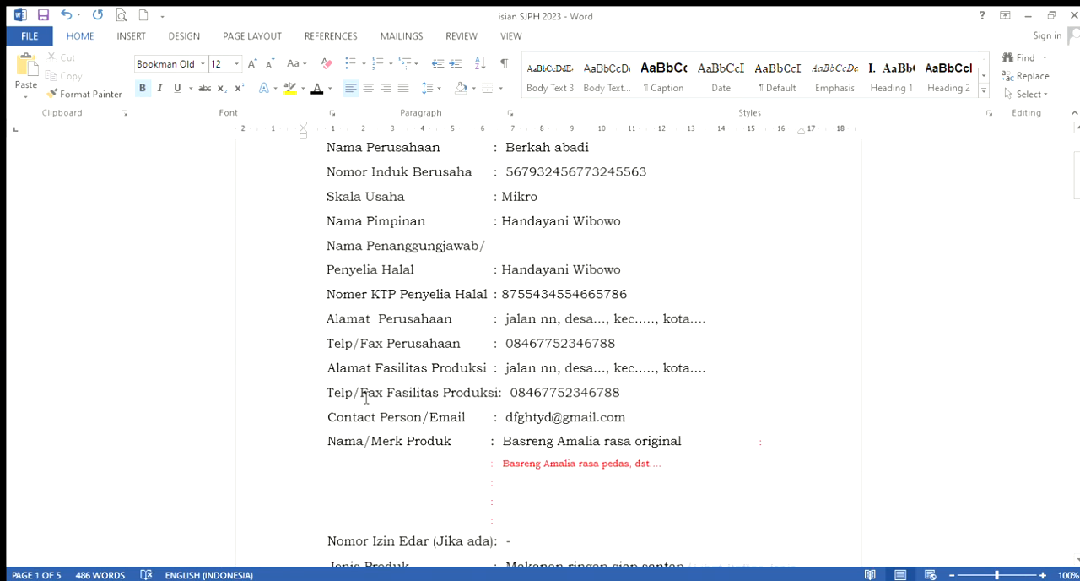
scroll(366, 396, down, 8)
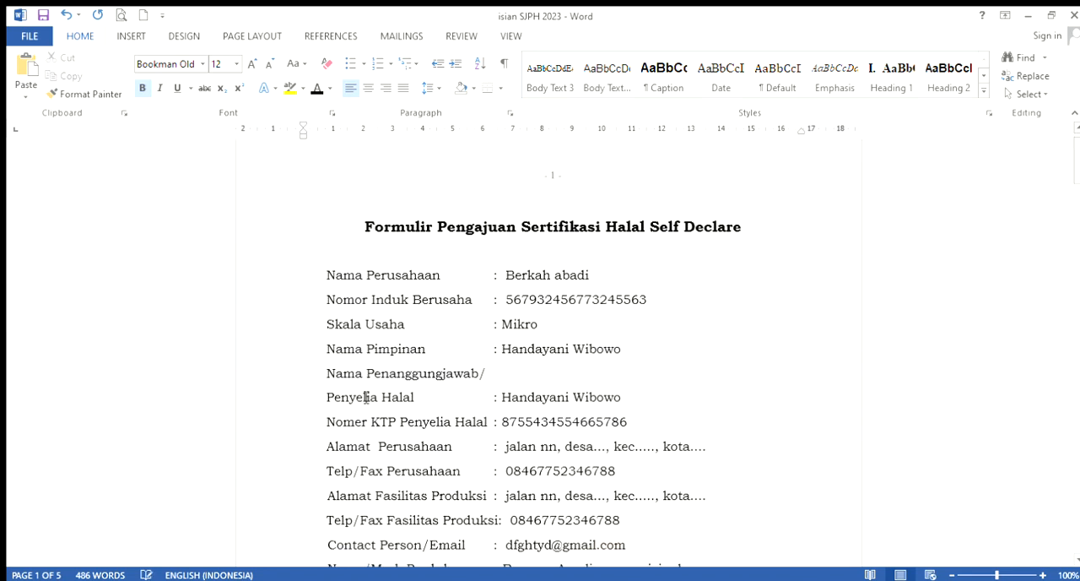
scroll(366, 396, down, 1)
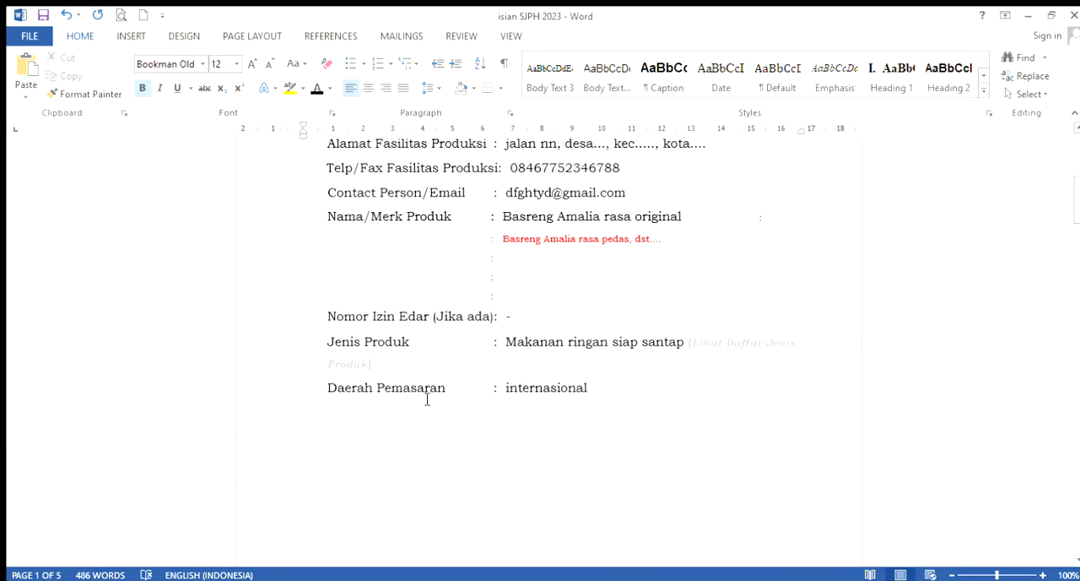
scroll(427, 399, down, 1)
scroll(427, 399, up, 7)
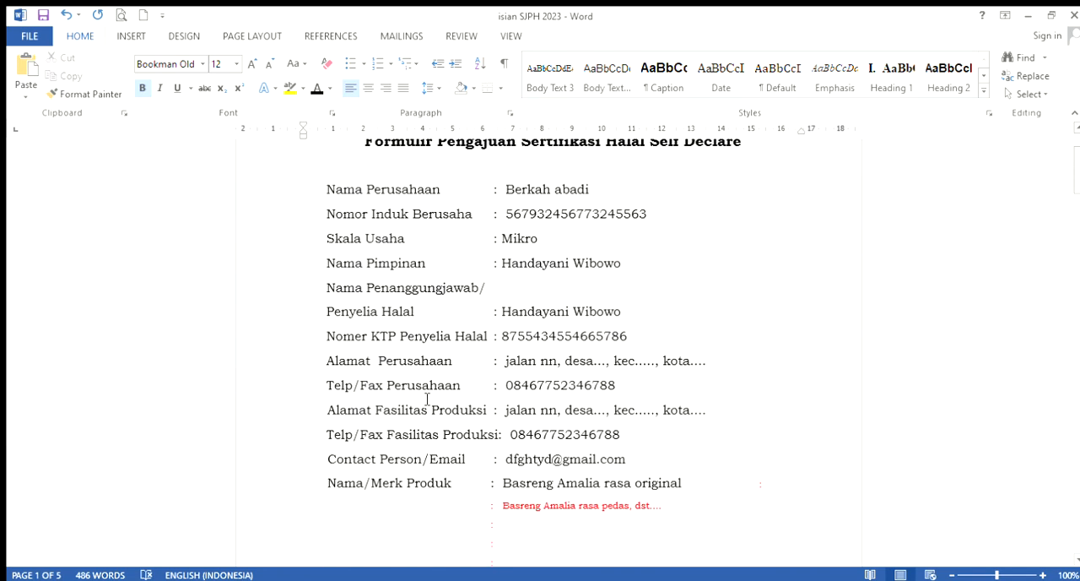
scroll(427, 399, up, 1)
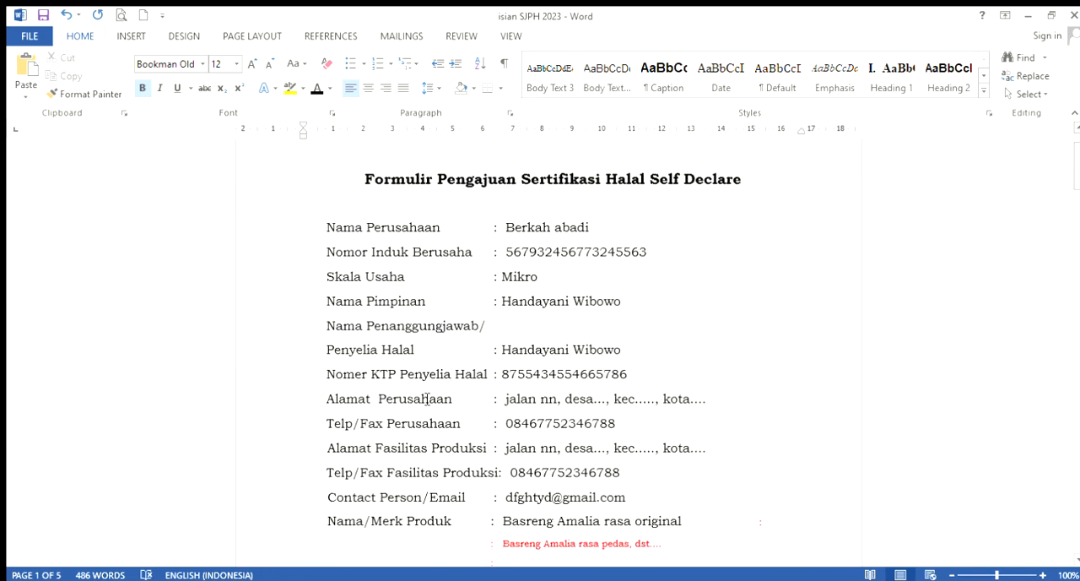
scroll(427, 399, down, 1)
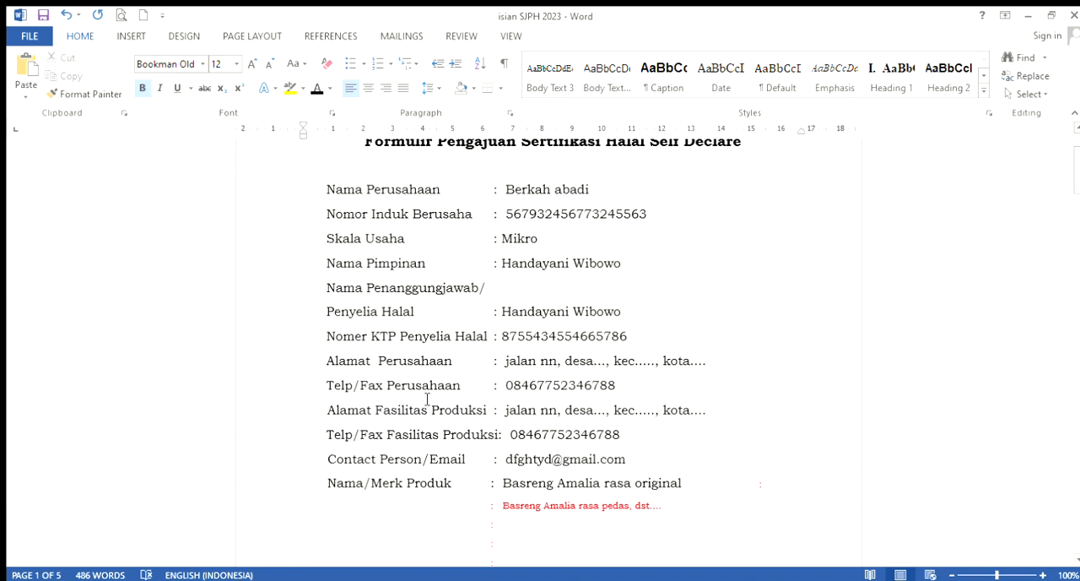